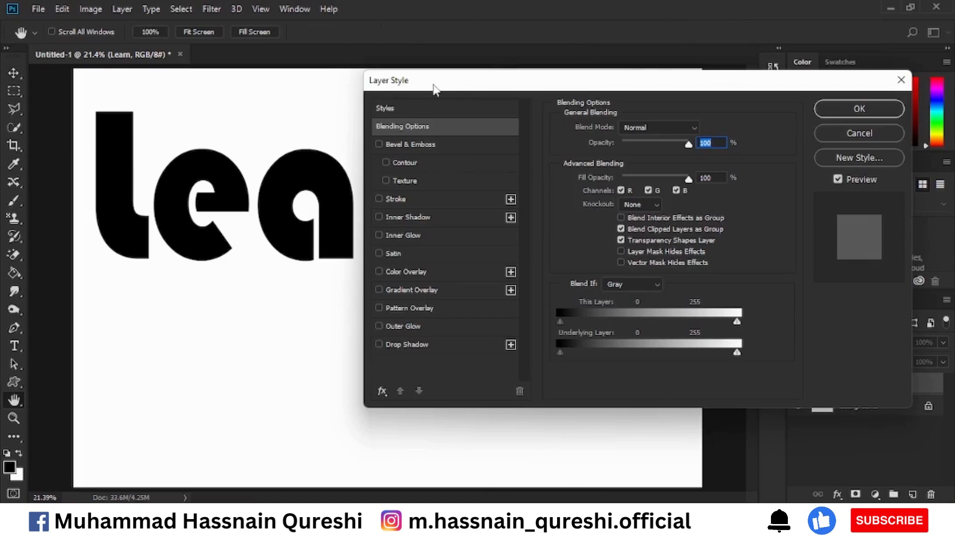
Look at the blending options of the Learn text layer and close them without changes
{"action": "left_click", "coordinate": [830, 138]}
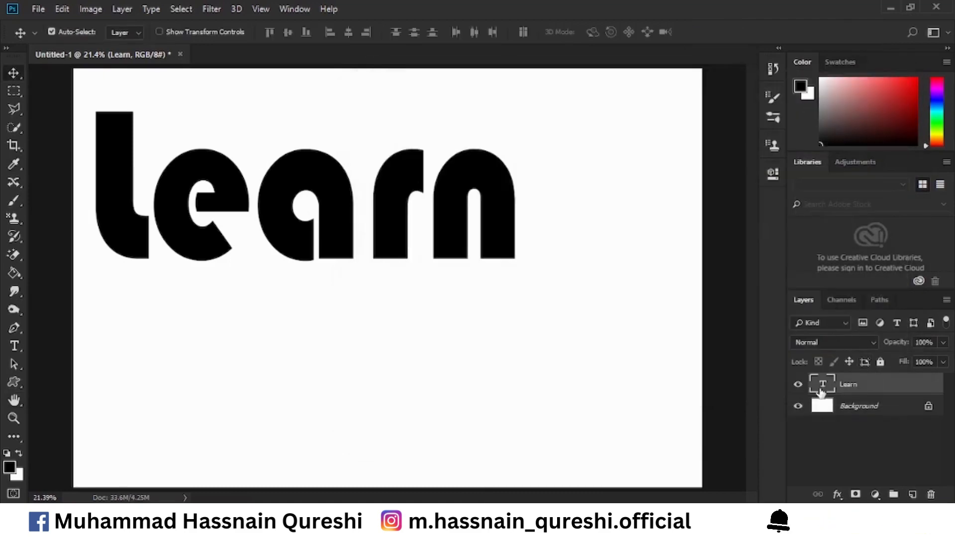
{"action": "double_click", "coordinate": [889, 392]}
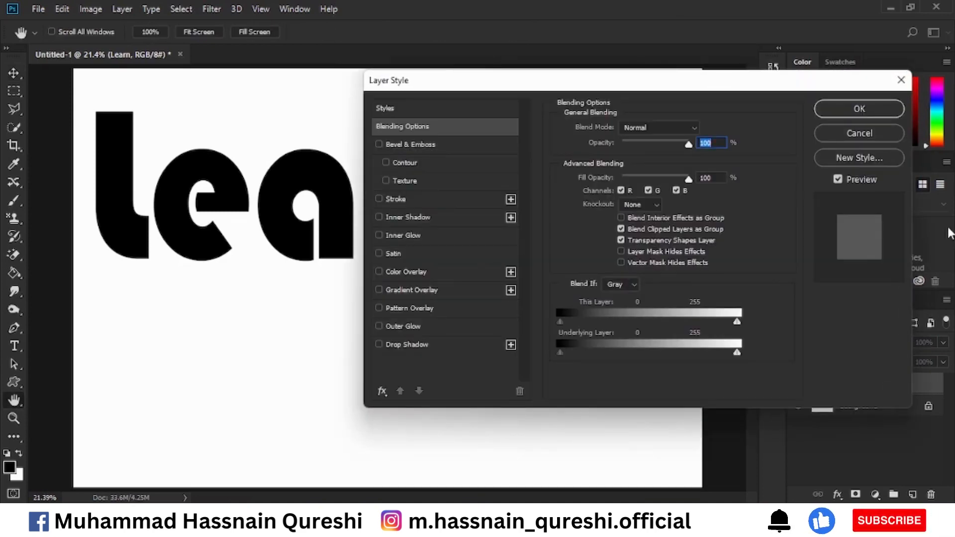
{"action": "left_click", "coordinate": [850, 141]}
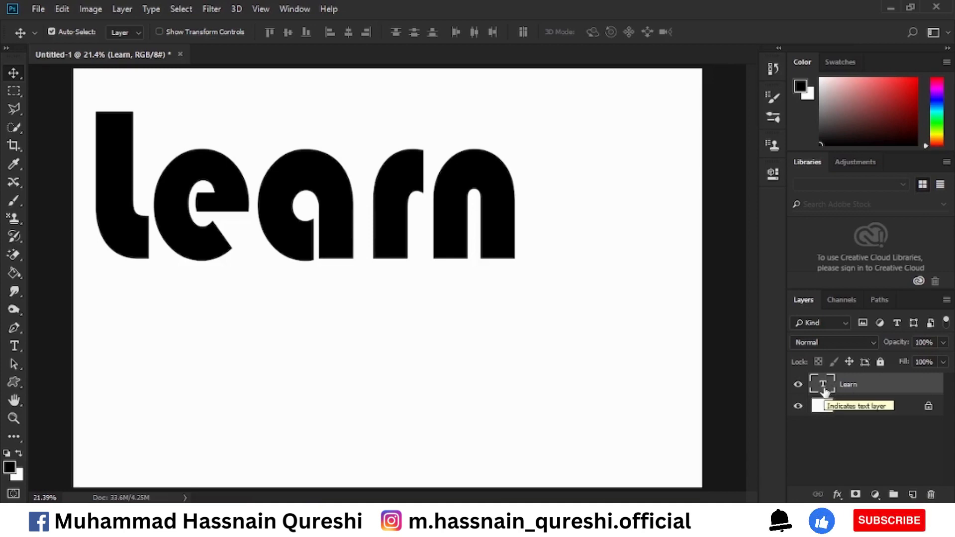
Select the whole Learn text for editing and set its font size to 153.72 pt
{"action": "double_click", "coordinate": [823, 385]}
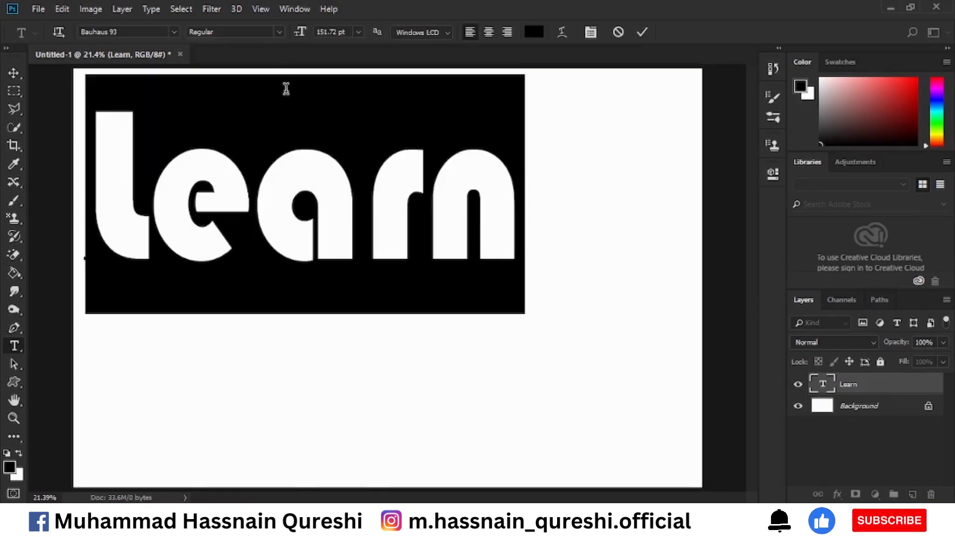
{"action": "left_click_drag", "start_coordinate": [297, 35], "coordinate": [299, 37]}
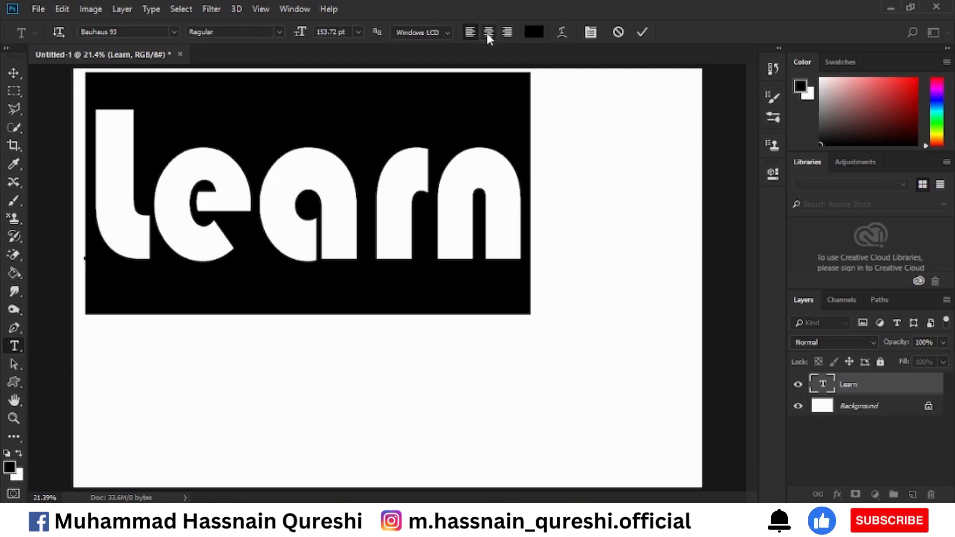
Change the colour of the selected Learn text to red
{"action": "left_click", "coordinate": [532, 33]}
{"action": "left_click", "coordinate": [665, 137]}
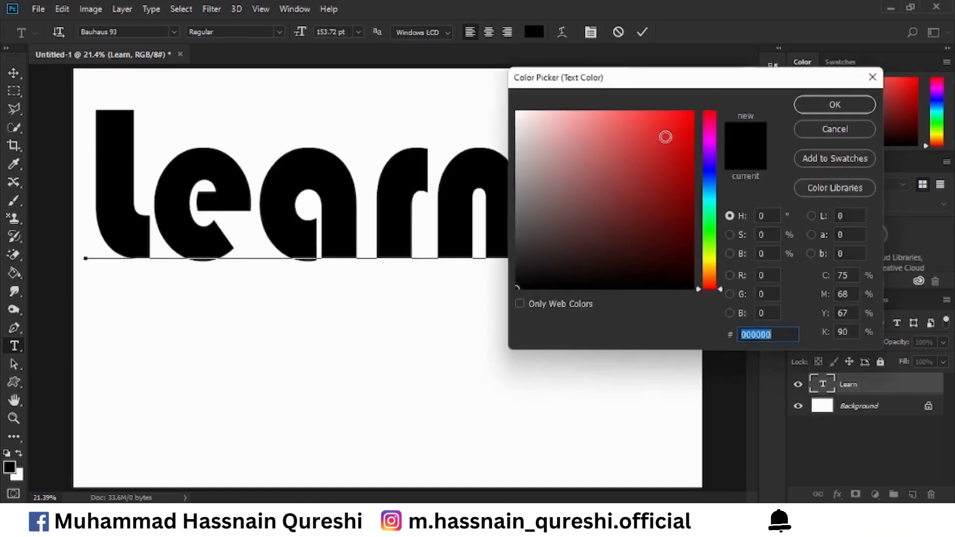
{"action": "left_click", "coordinate": [835, 105]}
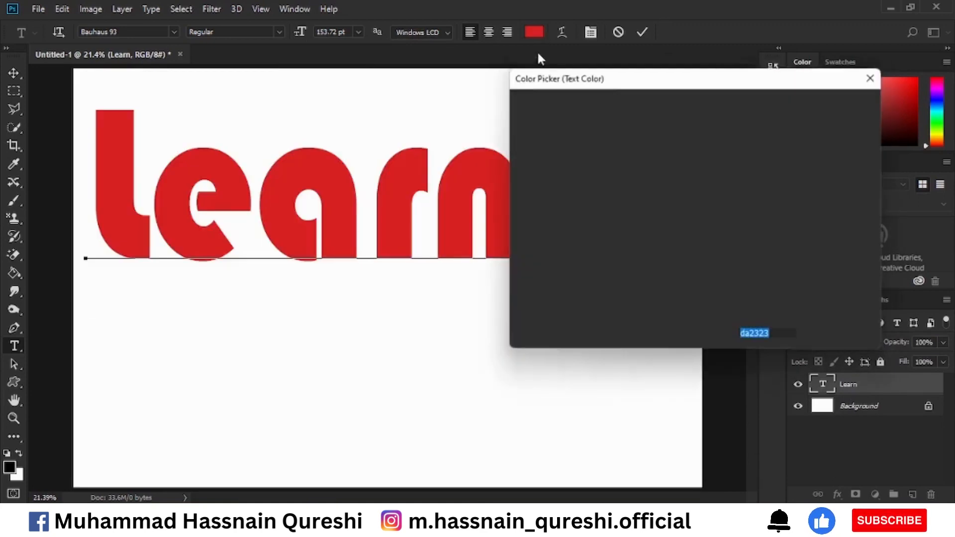
Set the Learn text colour to black (000000), commit the text edit and switch to the Move tool
{"action": "type", "text": "000000"}
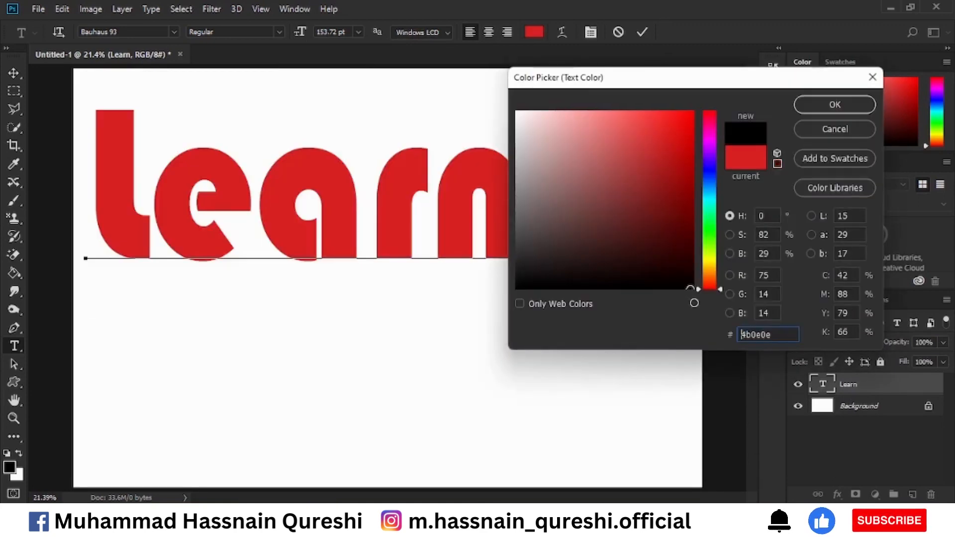
{"action": "left_click", "coordinate": [807, 103]}
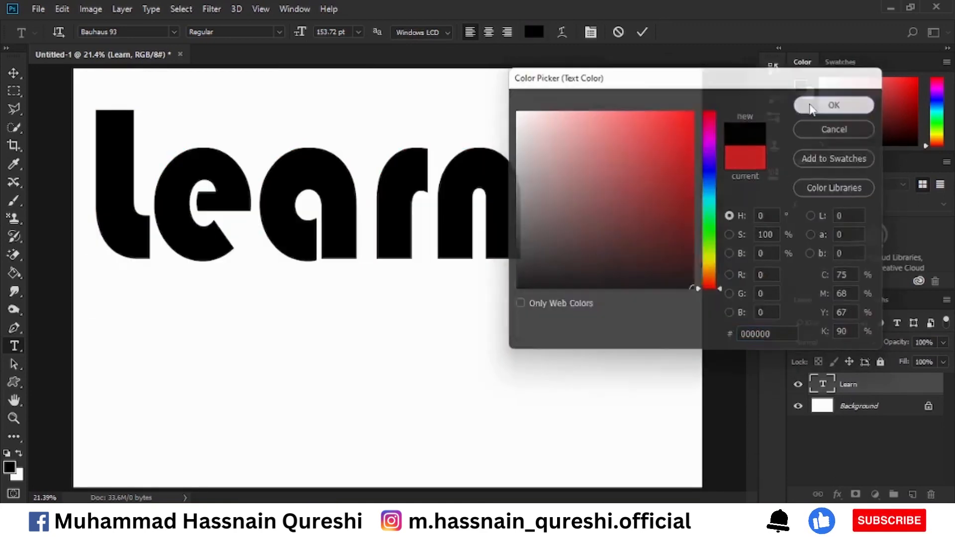
{"action": "left_click", "coordinate": [643, 32]}
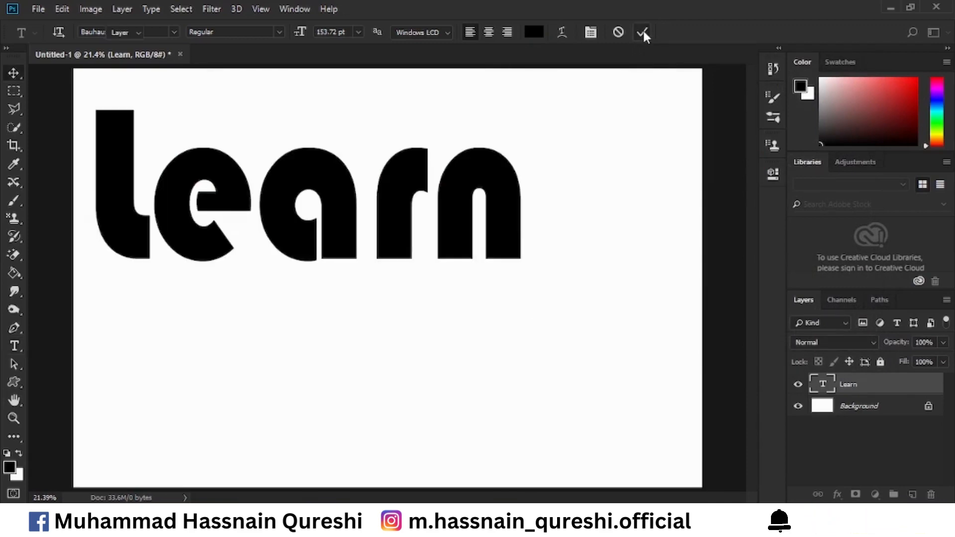
{"action": "key", "text": "v"}
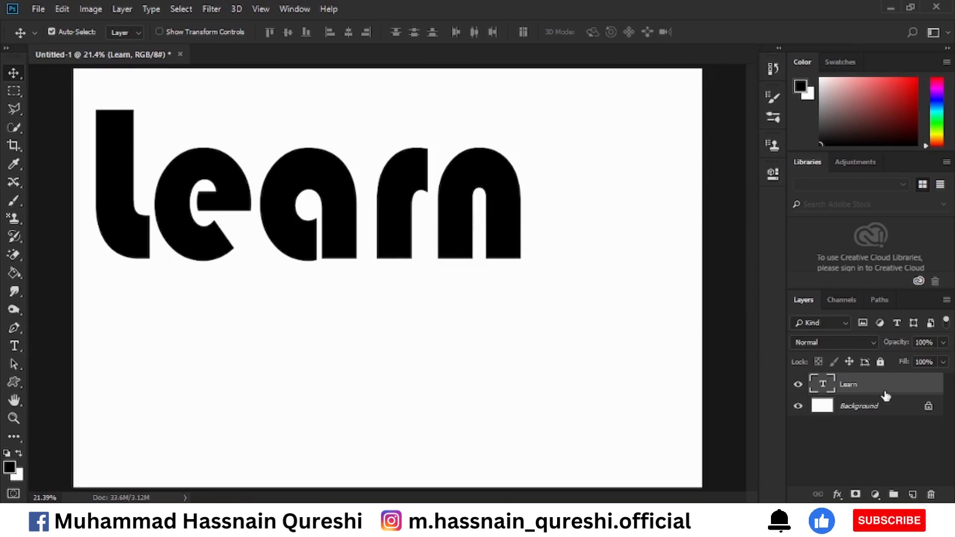
{"action": "double_click", "coordinate": [850, 386]}
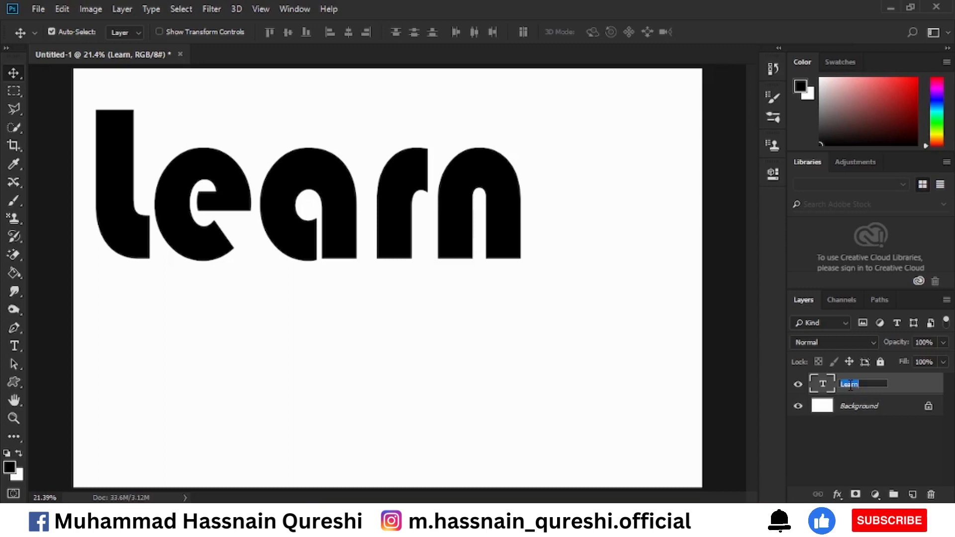
{"action": "left_click", "coordinate": [833, 456]}
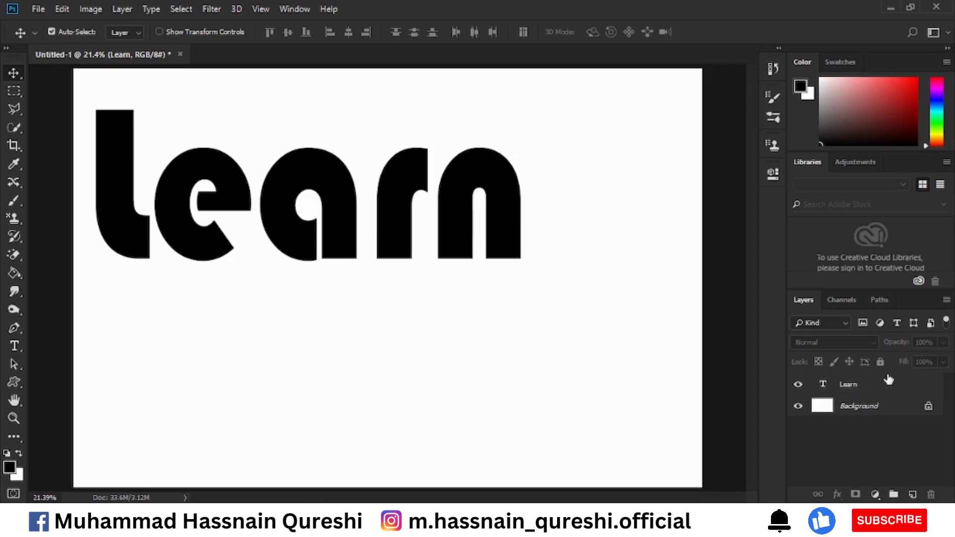
{"action": "left_click", "coordinate": [884, 391]}
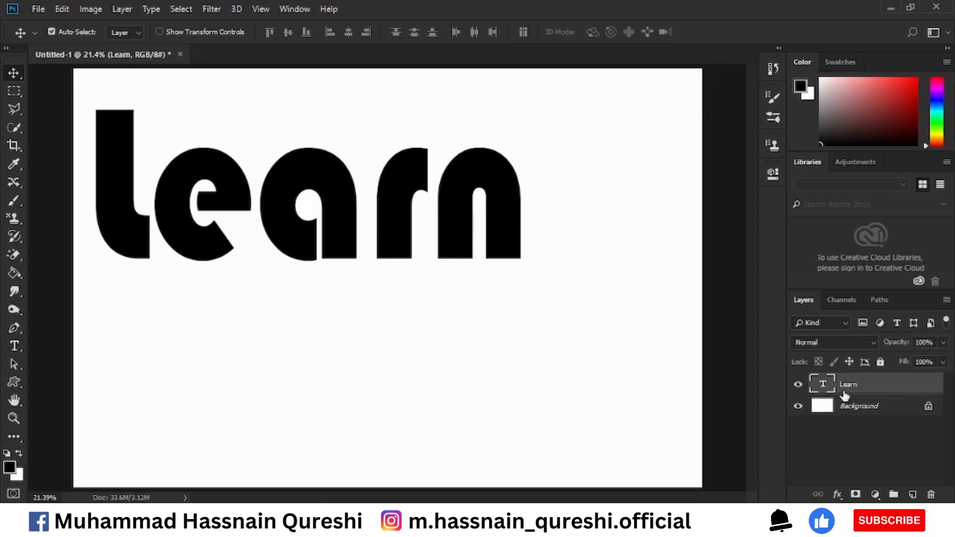
Reset the Learn layer's style effects list to its default, and try a Drop Shadow before turning it off
{"action": "double_click", "coordinate": [905, 391]}
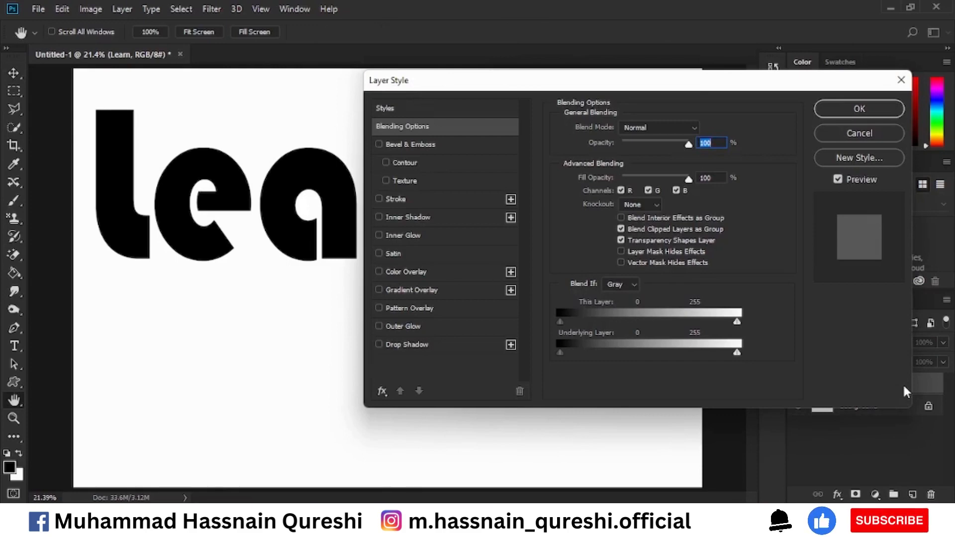
{"action": "left_click", "coordinate": [384, 393]}
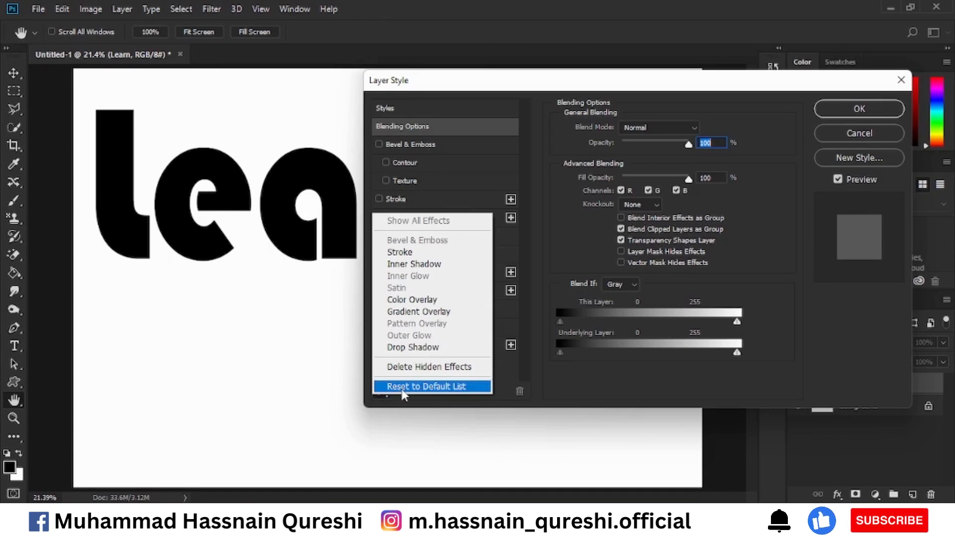
{"action": "left_click", "coordinate": [401, 388]}
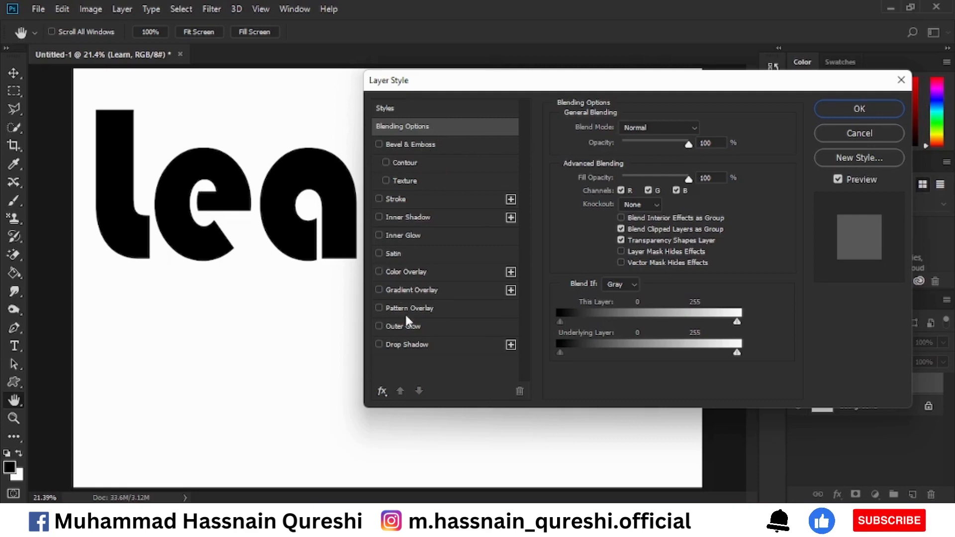
{"action": "left_click", "coordinate": [412, 346]}
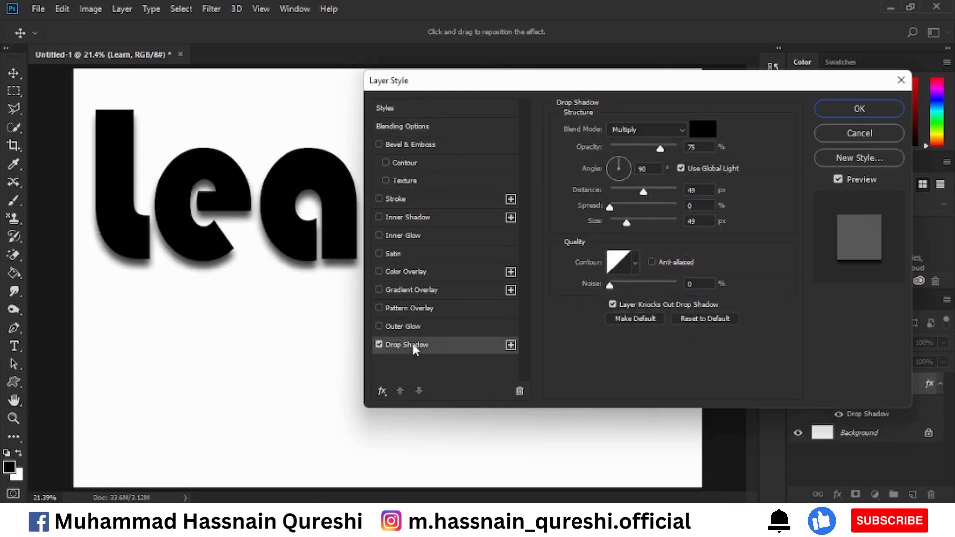
{"action": "left_click", "coordinate": [381, 343]}
View the available preset styles for the Learn layer, and cancel the layer style changes
{"action": "left_click_drag", "start_coordinate": [643, 90], "coordinate": [593, 93]}
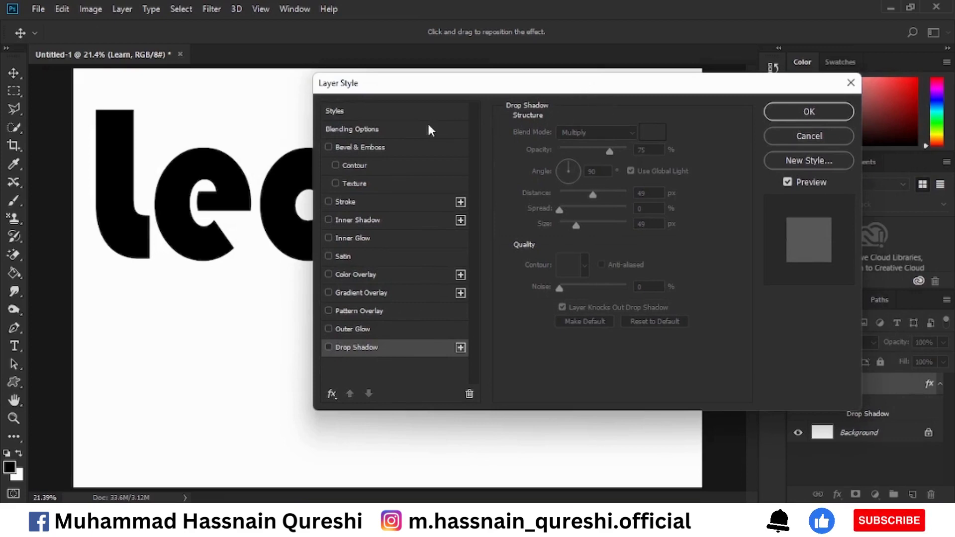
{"action": "left_click", "coordinate": [342, 111]}
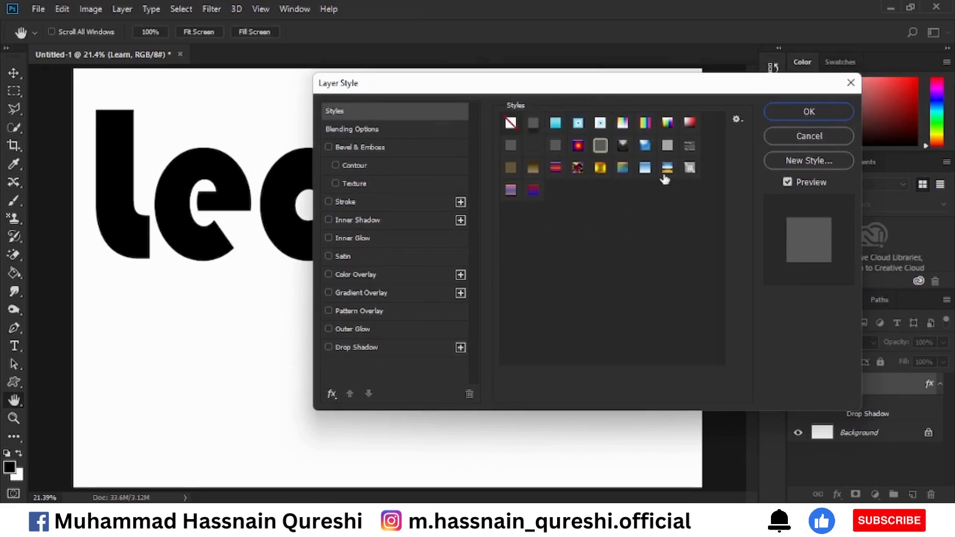
{"action": "left_click", "coordinate": [811, 133]}
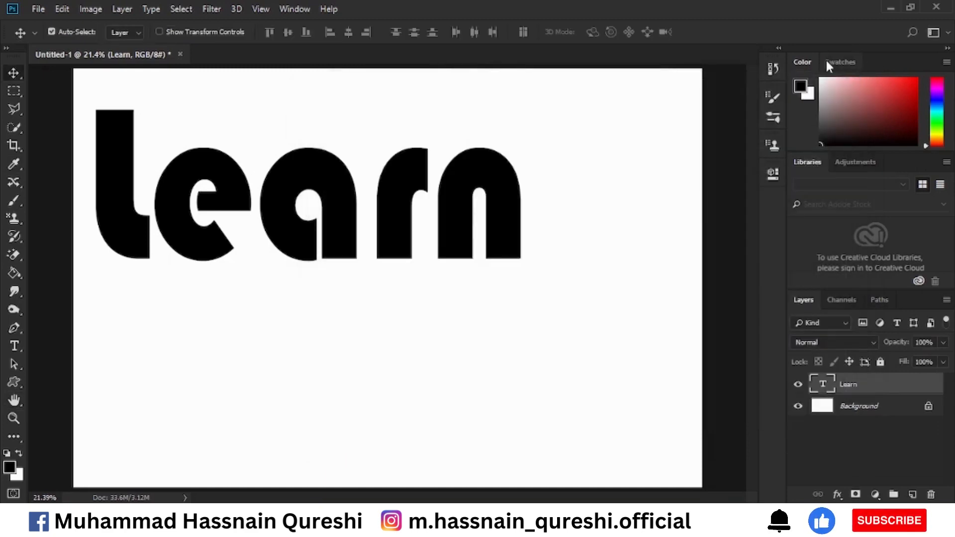
Show the Styles panel and float it over the canvas
{"action": "left_click", "coordinate": [303, 9]}
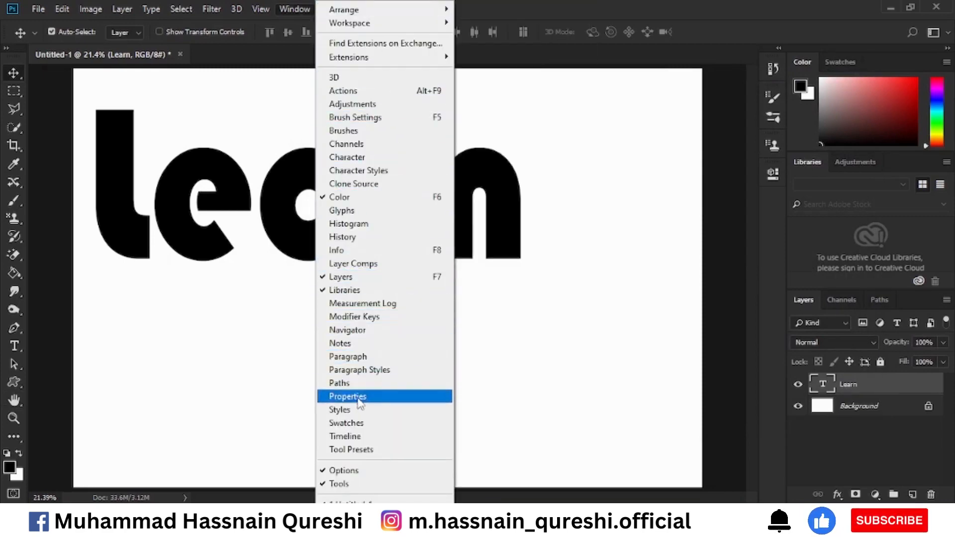
{"action": "left_click", "coordinate": [361, 415]}
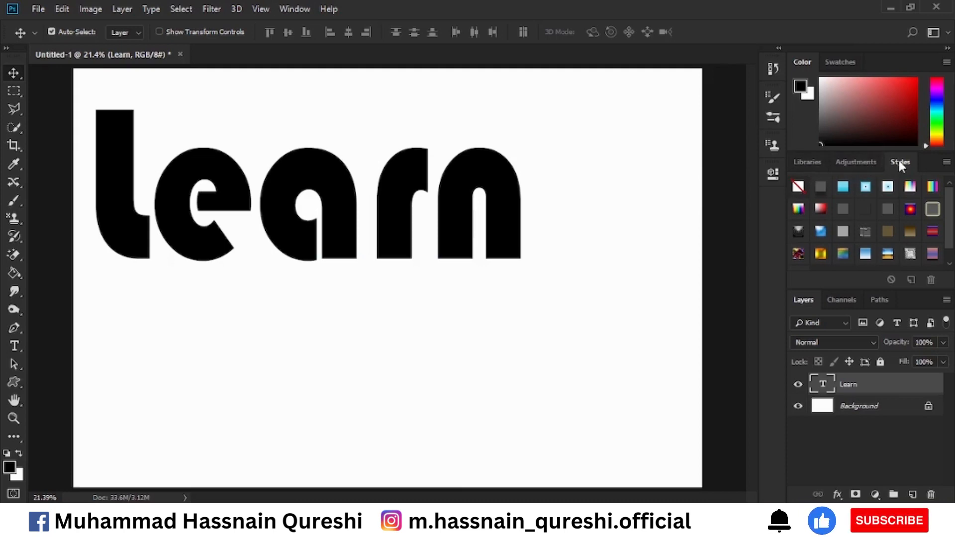
{"action": "left_click_drag", "start_coordinate": [899, 162], "coordinate": [663, 107]}
Try preset styles on the Learn text: a soft drop-shadow style, a light blue gradient, and a red-to-blue gradient with bevel
{"action": "left_click", "coordinate": [672, 133]}
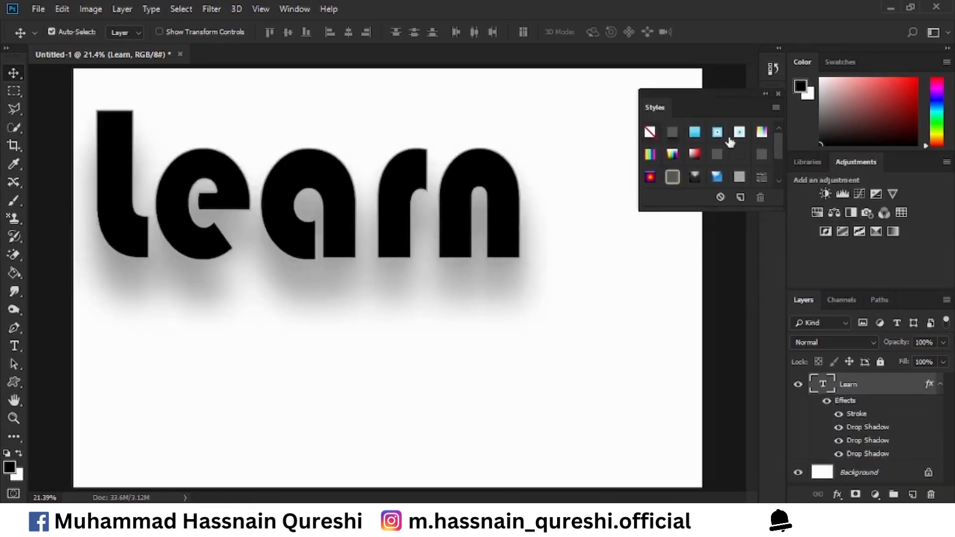
{"action": "left_click", "coordinate": [696, 133]}
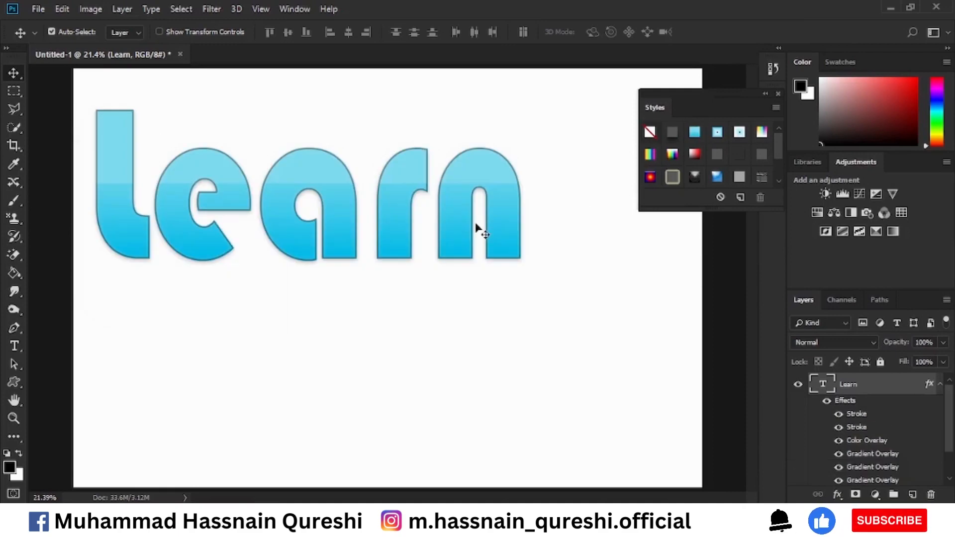
{"action": "left_click_drag", "start_coordinate": [778, 144], "coordinate": [778, 160]}
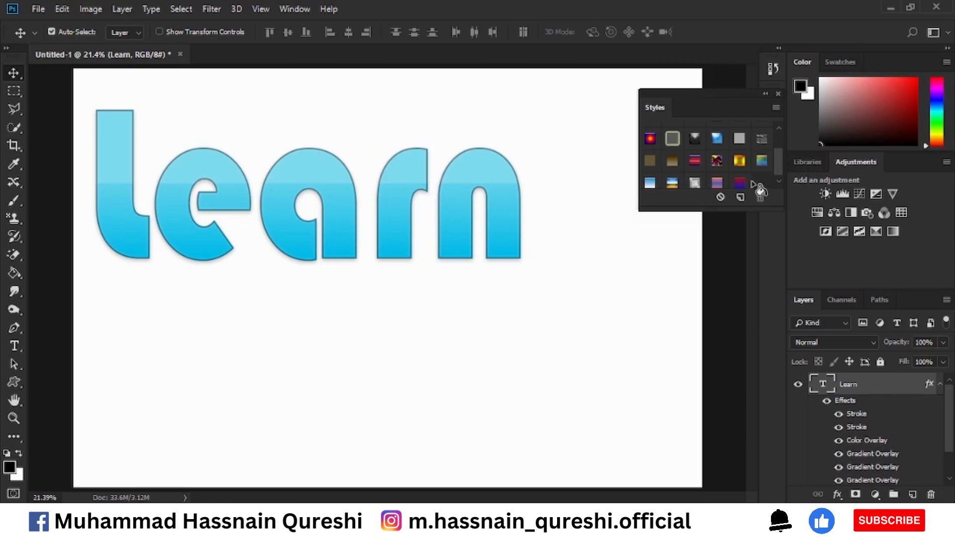
{"action": "left_click", "coordinate": [739, 183]}
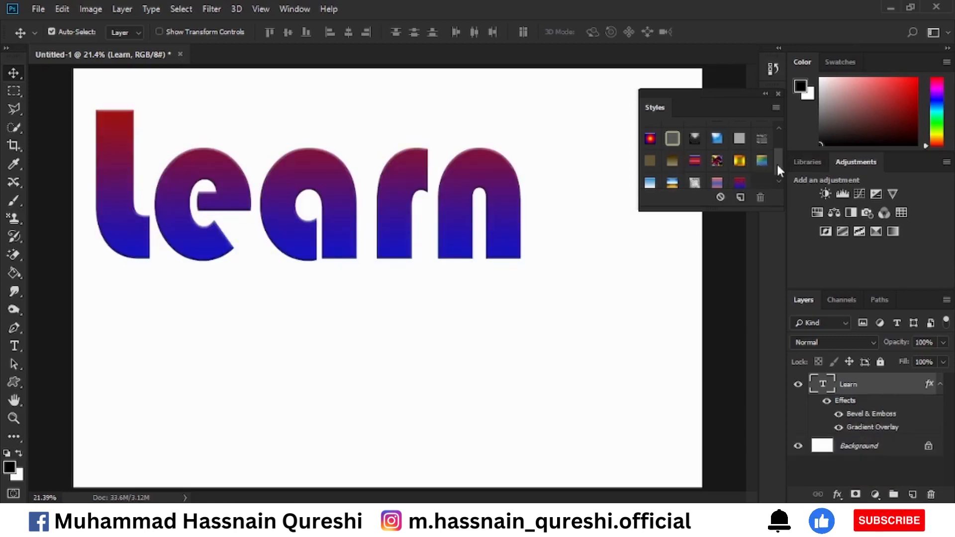
Dock the floating Styles panel back beside Adjustments
{"action": "left_click_drag", "start_coordinate": [777, 164], "coordinate": [777, 144]}
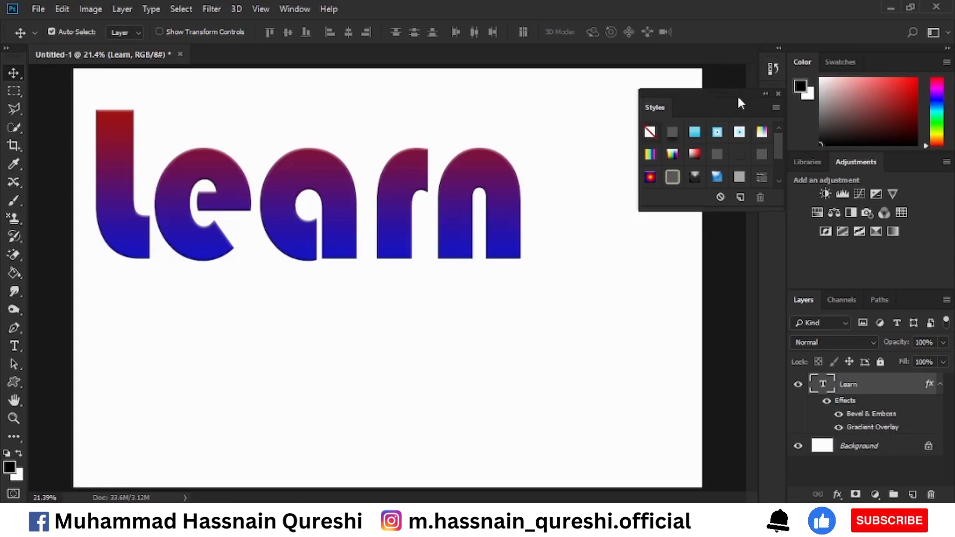
{"action": "left_click_drag", "start_coordinate": [737, 94], "coordinate": [899, 163]}
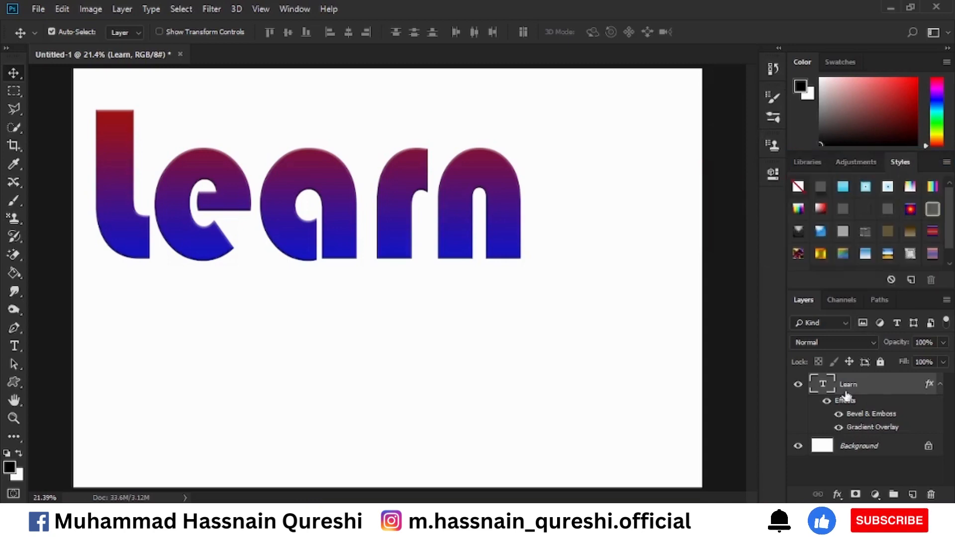
Examine the Learn layer's Gradient Overlay and Bevel & Emboss settings without changing them, and clear the preset style from the layer
{"action": "double_click", "coordinate": [876, 388]}
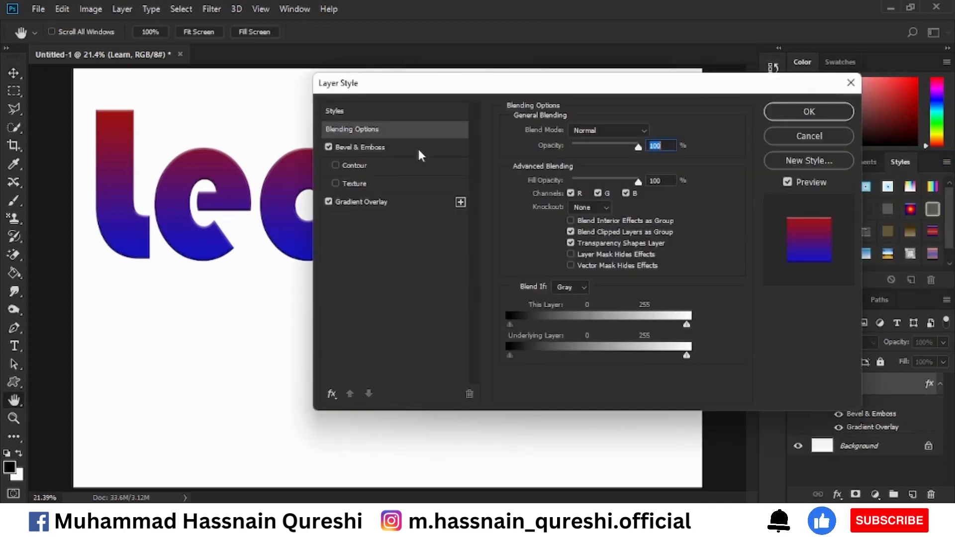
{"action": "left_click", "coordinate": [365, 205]}
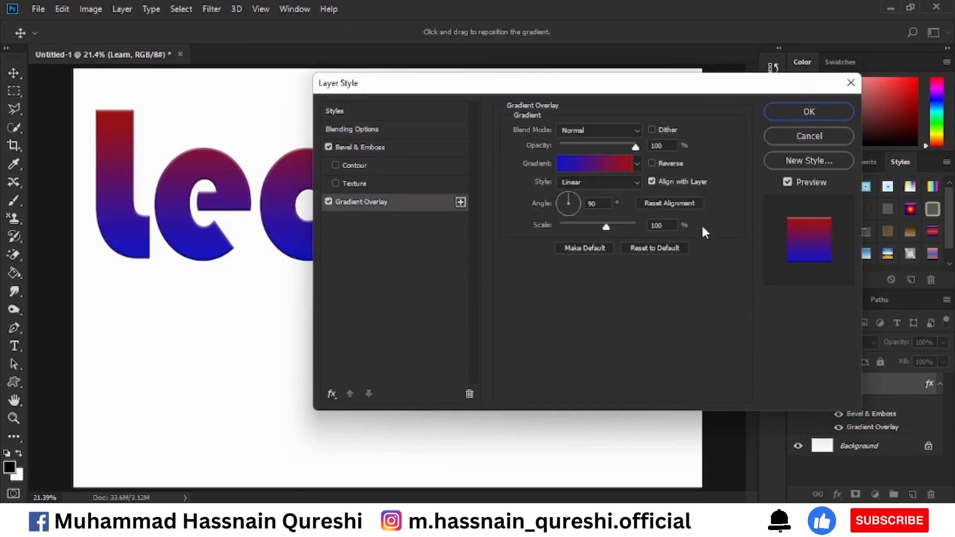
{"action": "left_click", "coordinate": [364, 148]}
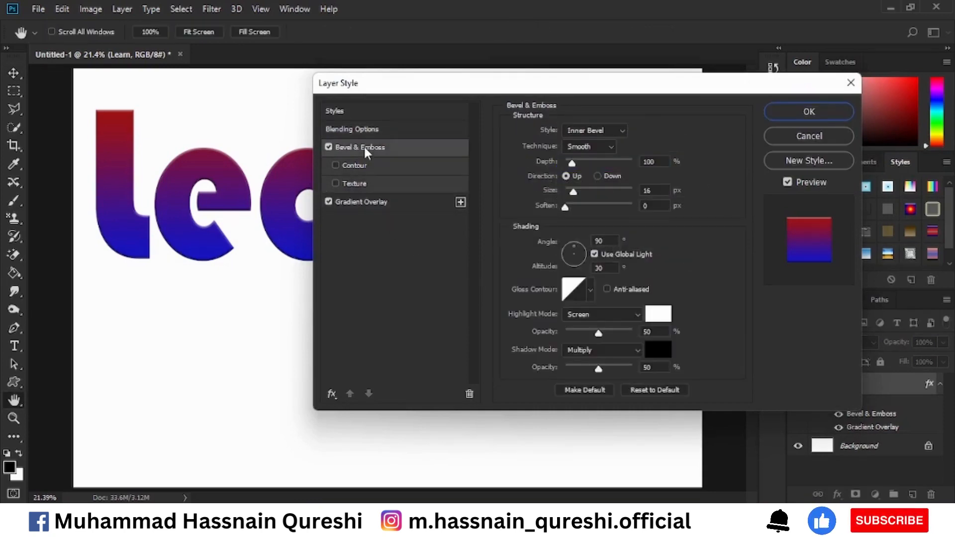
{"action": "left_click", "coordinate": [820, 135]}
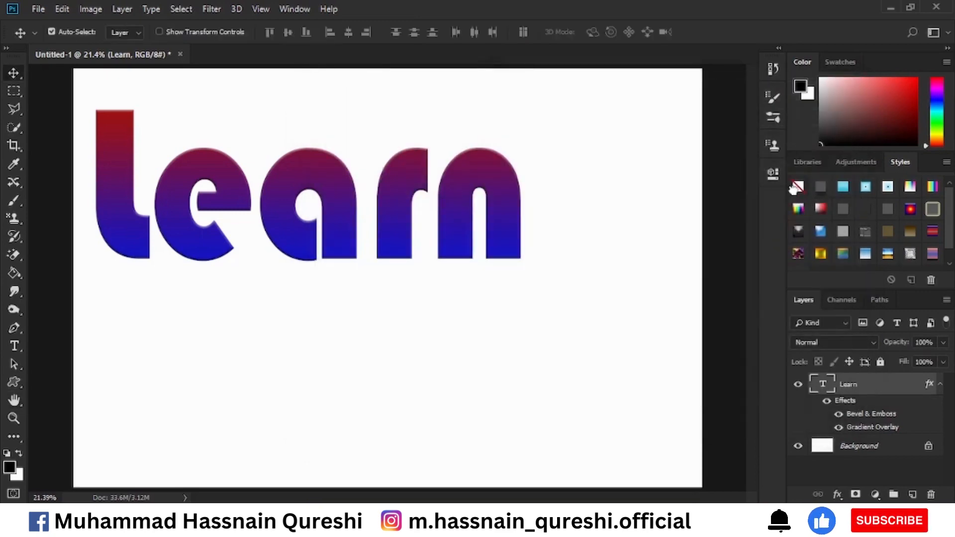
{"action": "left_click", "coordinate": [796, 191]}
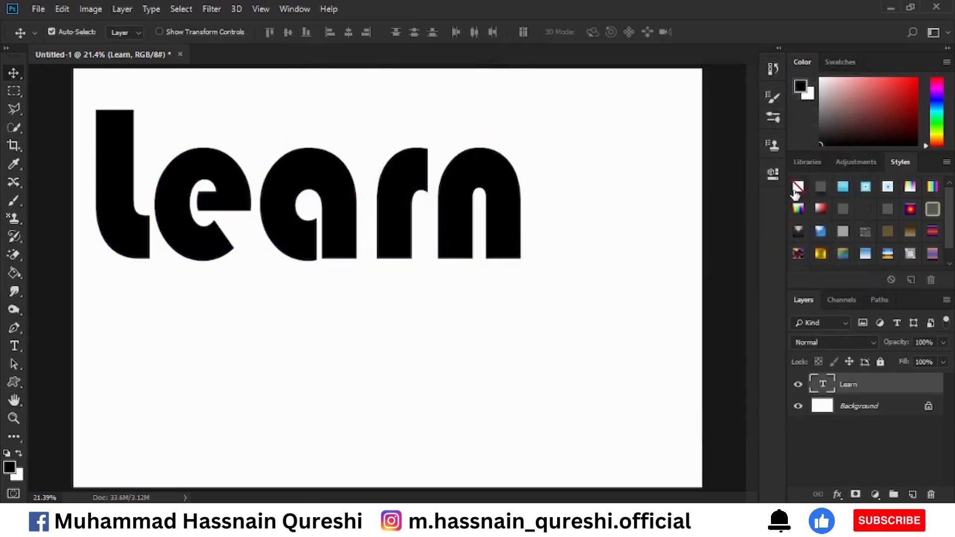
Open the Learn layer's style settings and preview the Drop Shadow effect by switching it on and off
{"action": "double_click", "coordinate": [893, 390]}
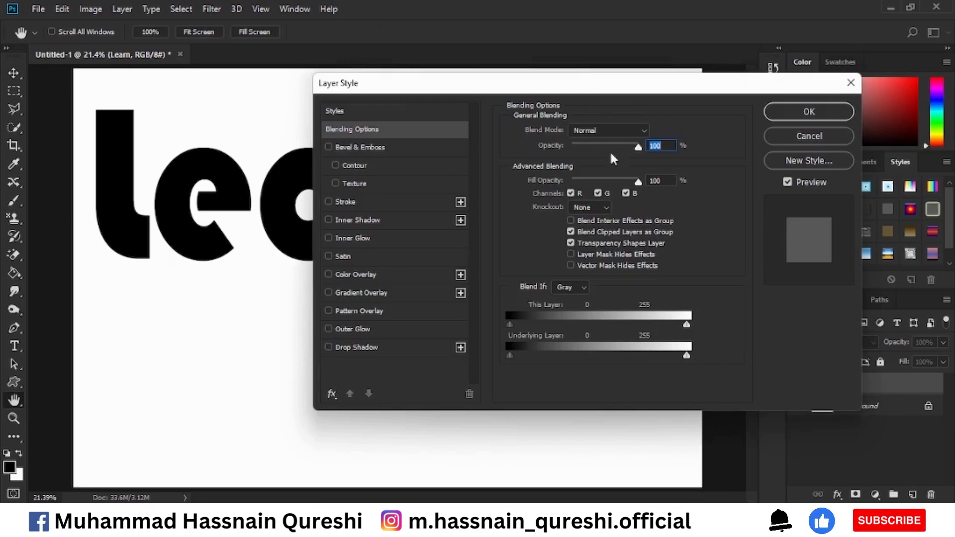
{"action": "left_click_drag", "start_coordinate": [565, 85], "coordinate": [651, 78]}
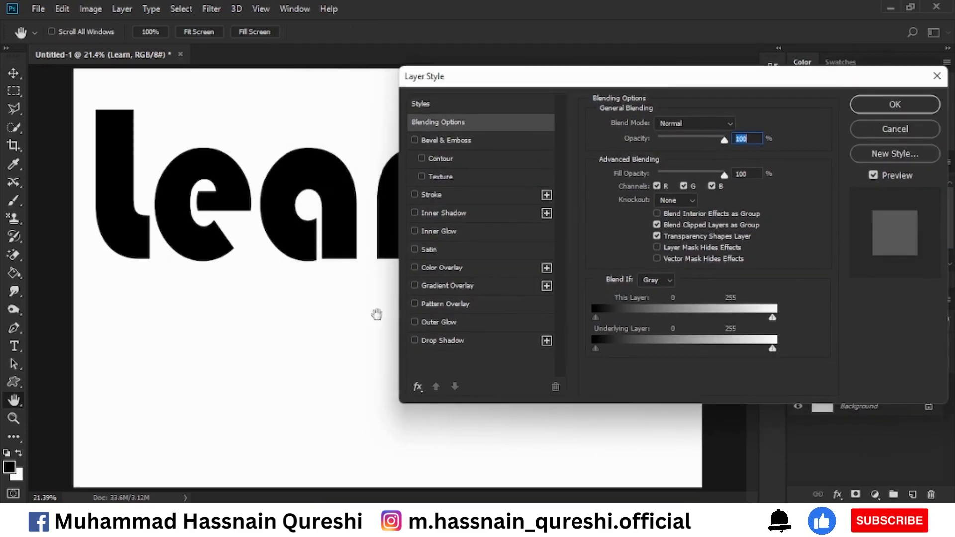
{"action": "left_click", "coordinate": [414, 341]}
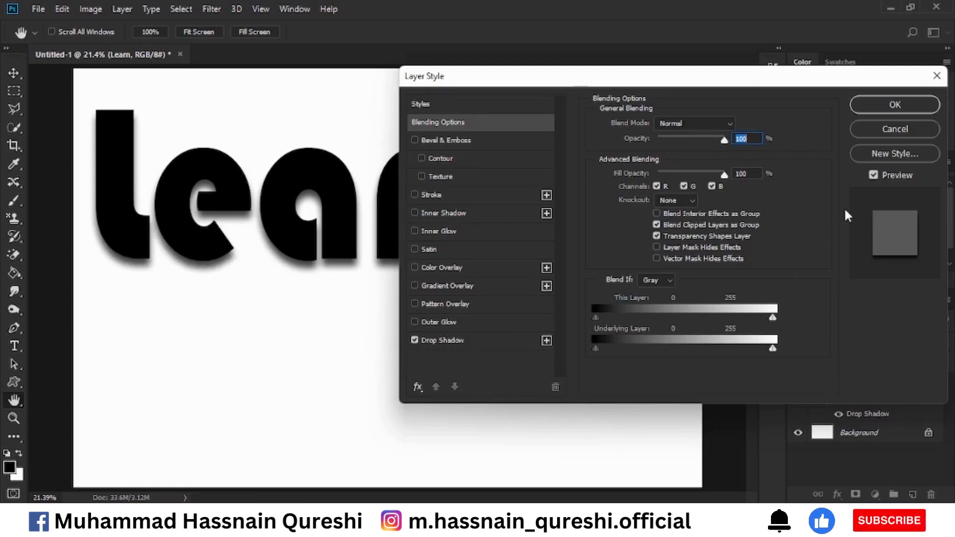
{"action": "left_click", "coordinate": [415, 339]}
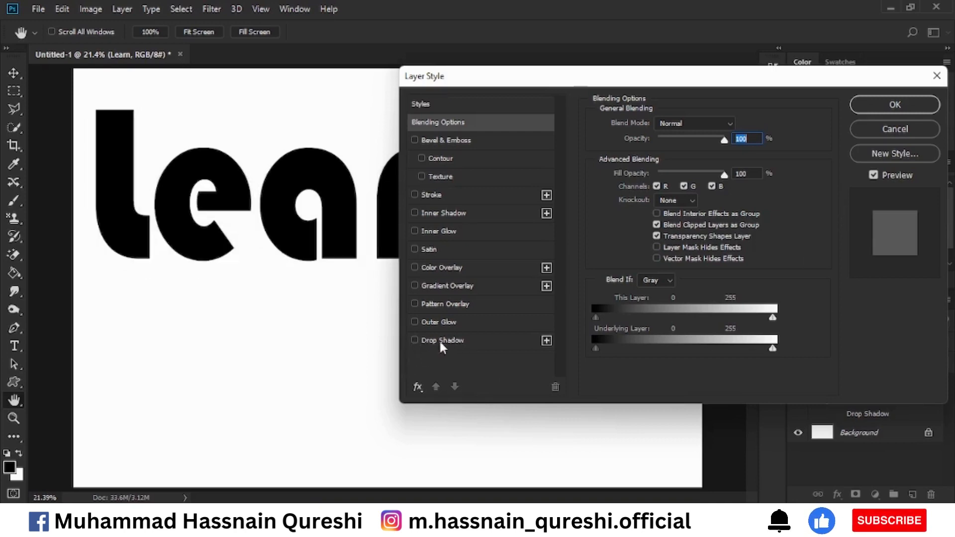
{"action": "left_click", "coordinate": [437, 343]}
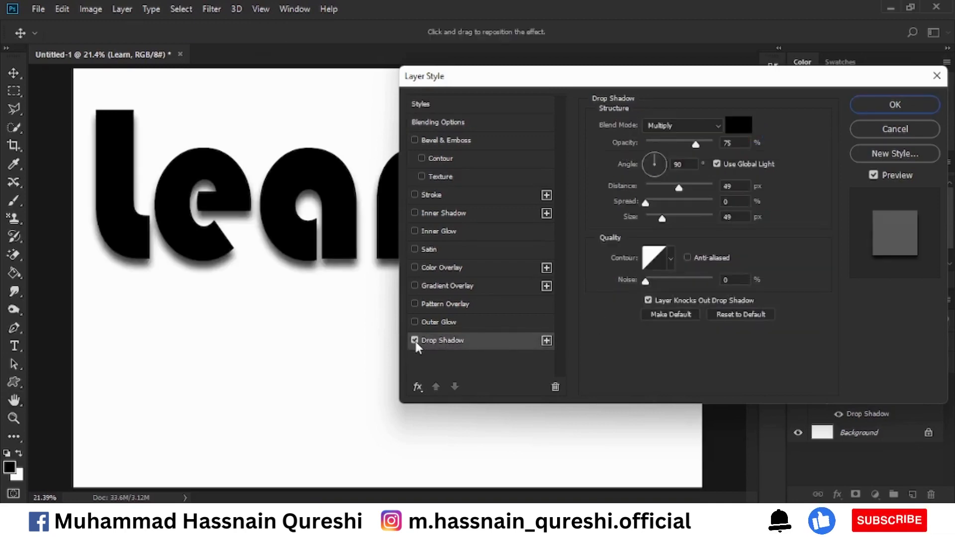
{"action": "left_click", "coordinate": [415, 340]}
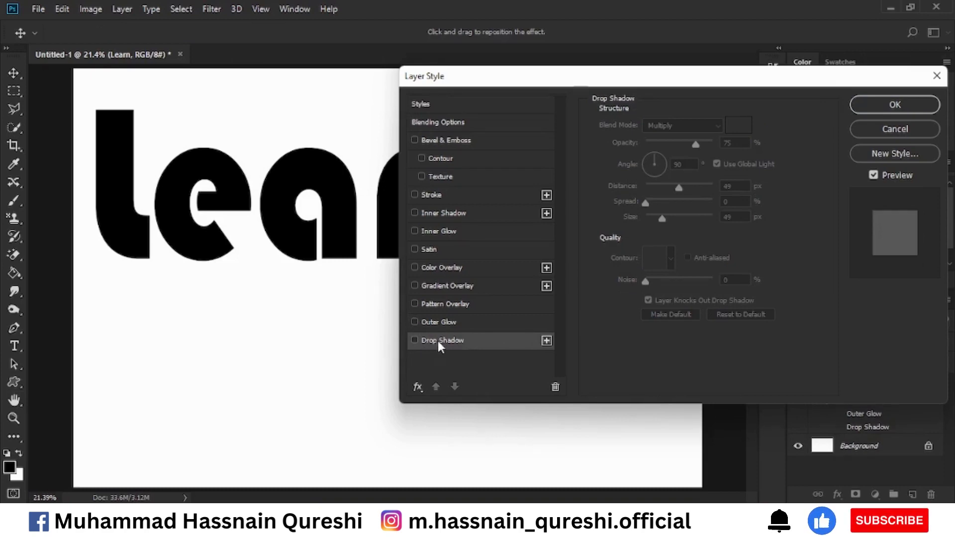
Preview Outer Glow on the Learn text, disable it again, and enable Drop Shadow
{"action": "left_click", "coordinate": [442, 324]}
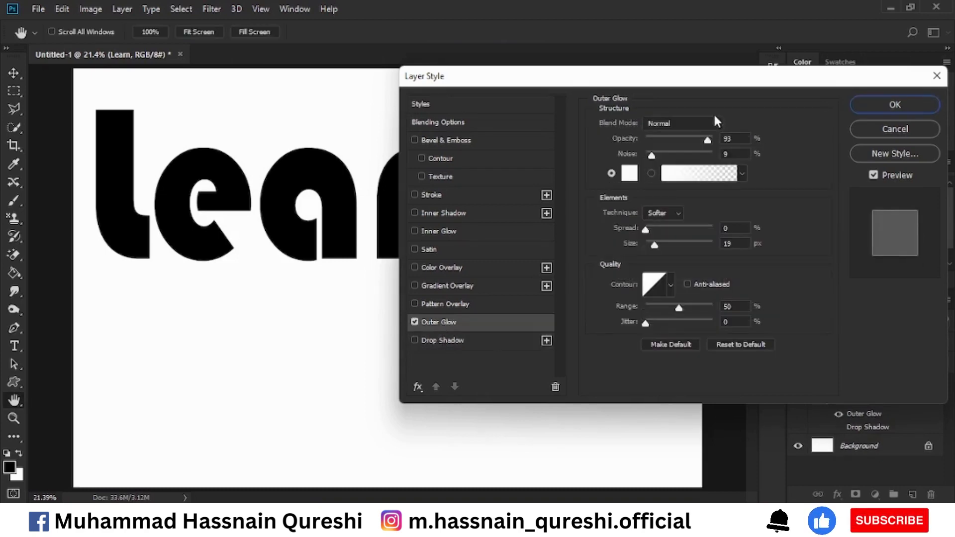
{"action": "left_click", "coordinate": [415, 322]}
{"action": "left_click", "coordinate": [418, 340]}
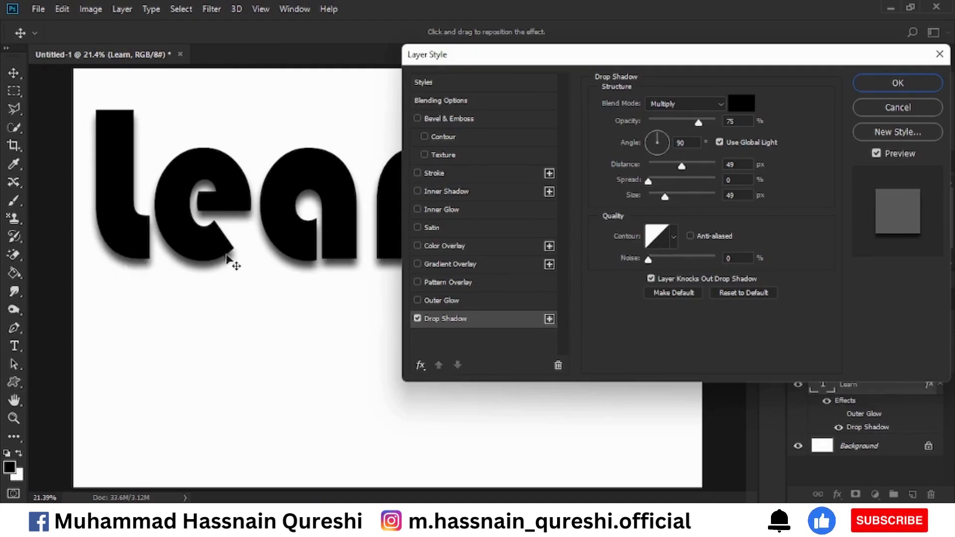
Try a red drop shadow color (d00b0b), and return the shadow color to black
{"action": "left_click", "coordinate": [738, 104]}
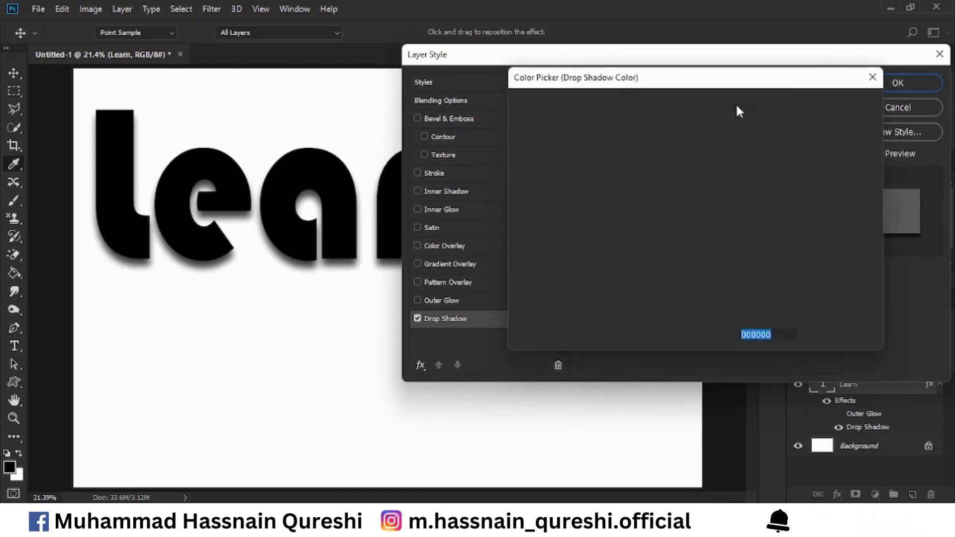
{"action": "left_click", "coordinate": [684, 144]}
{"action": "left_click", "coordinate": [815, 107]}
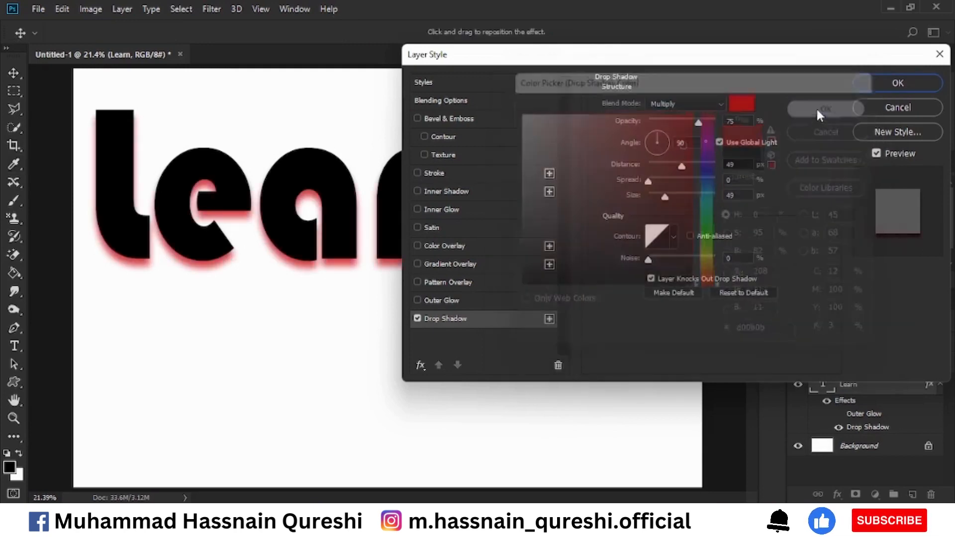
{"action": "left_click", "coordinate": [737, 103]}
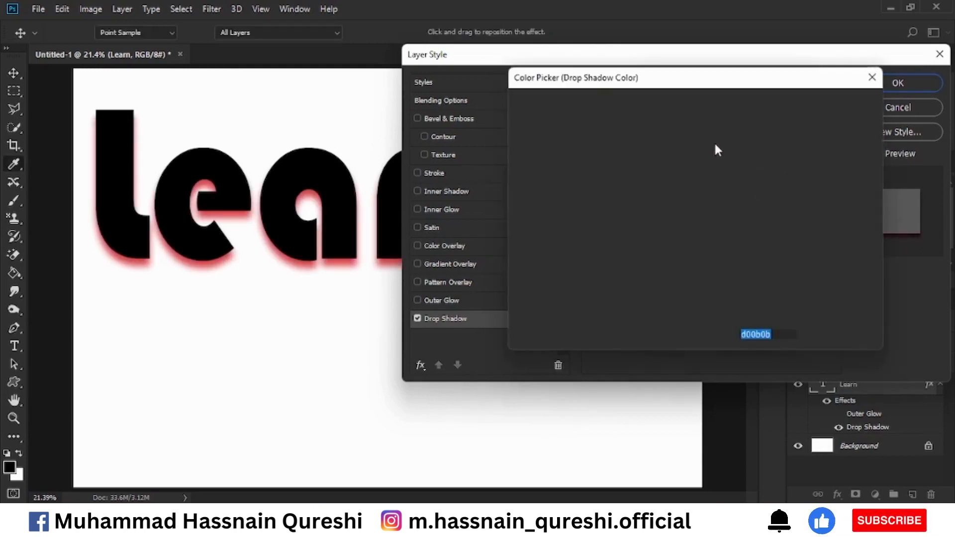
{"action": "left_click", "coordinate": [685, 292]}
{"action": "left_click", "coordinate": [816, 108]}
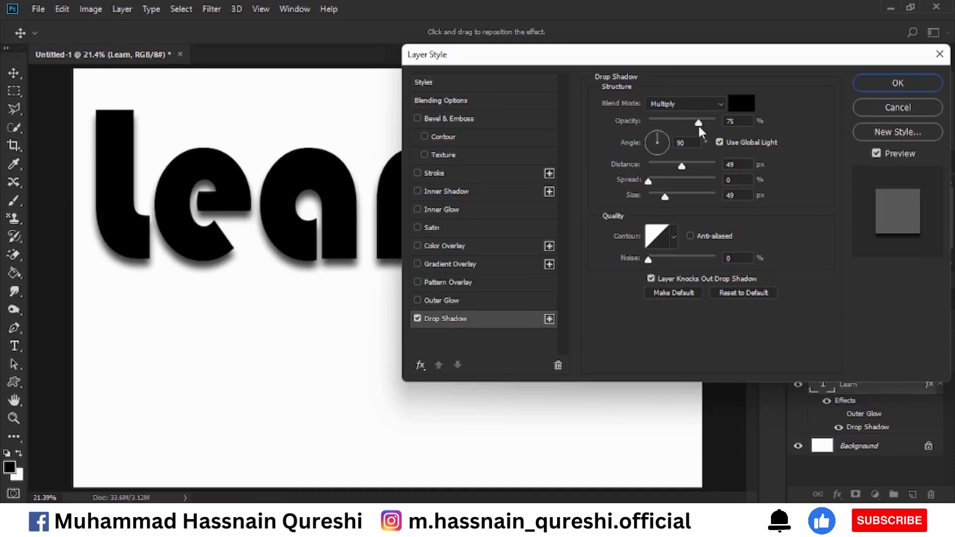
Set the drop shadow to 72% opacity, 80° angle, 67 px distance, 12% spread and 65 px size
{"action": "mouse_move", "coordinate": [698, 127]}
{"action": "left_mouse_down"}
{"action": "mouse_move", "coordinate": [670, 127]}
{"action": "mouse_move", "coordinate": [694, 126]}
{"action": "left_mouse_up"}
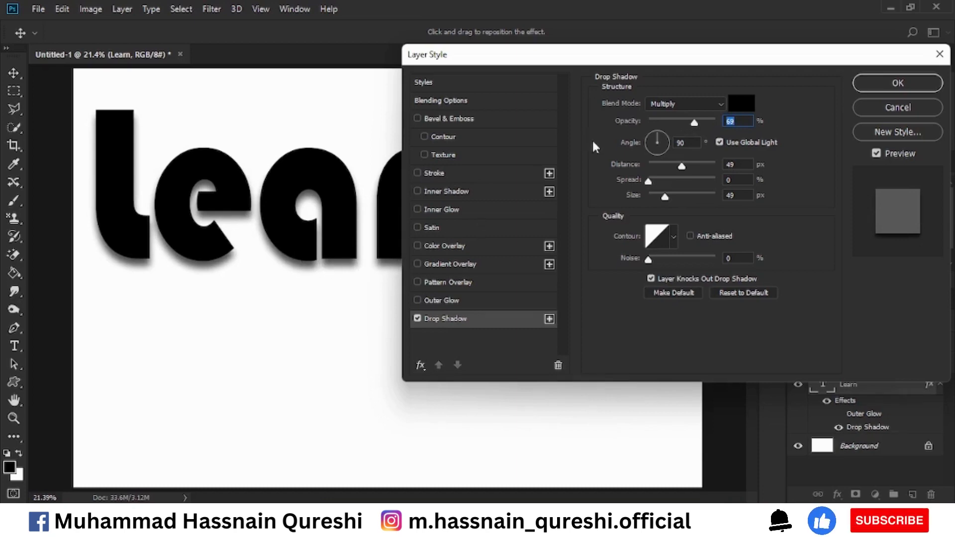
{"action": "left_click_drag", "start_coordinate": [696, 123], "coordinate": [698, 123]}
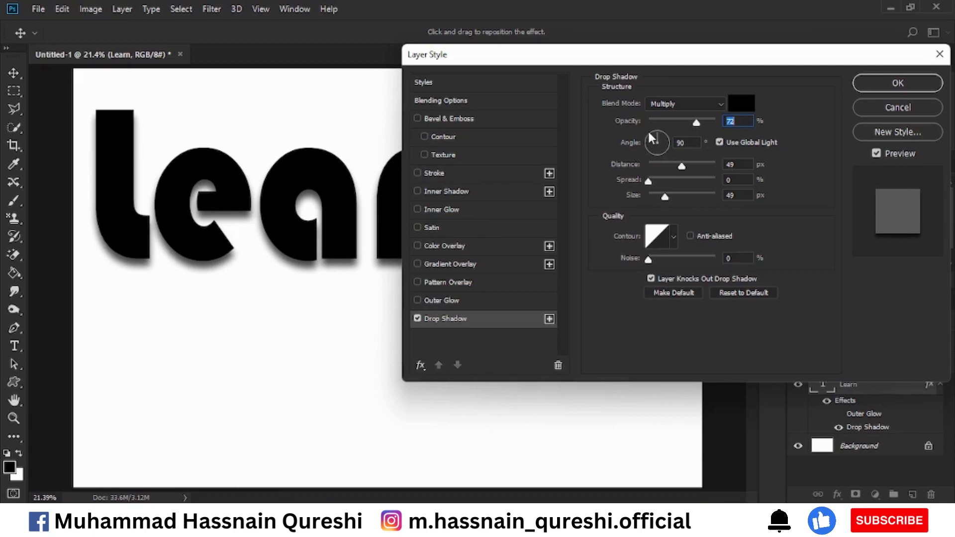
{"action": "mouse_move", "coordinate": [655, 130]}
{"action": "left_mouse_down"}
{"action": "mouse_move", "coordinate": [643, 139]}
{"action": "mouse_move", "coordinate": [666, 124]}
{"action": "left_mouse_up"}
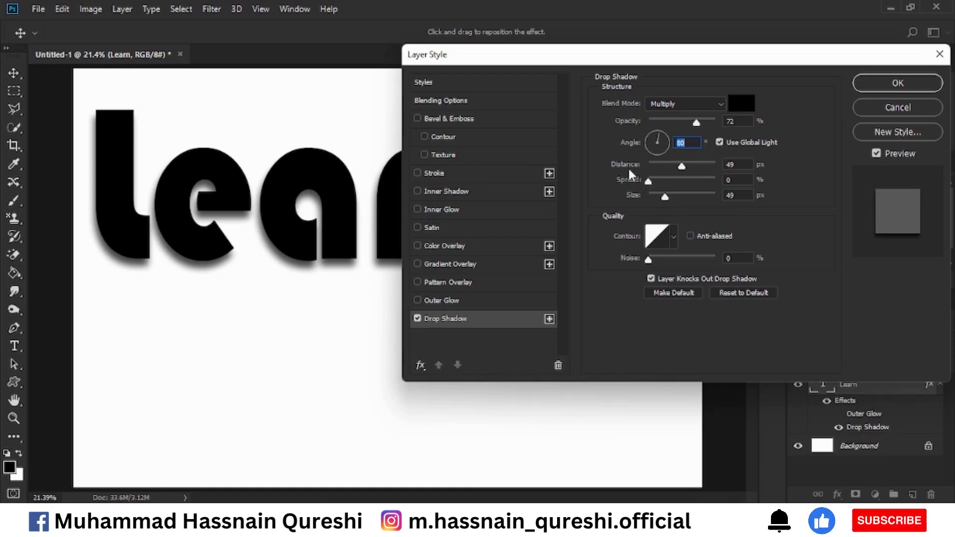
{"action": "mouse_move", "coordinate": [629, 168]}
{"action": "left_mouse_down"}
{"action": "mouse_move", "coordinate": [662, 168]}
{"action": "mouse_move", "coordinate": [615, 175]}
{"action": "mouse_move", "coordinate": [645, 175]}
{"action": "left_mouse_up"}
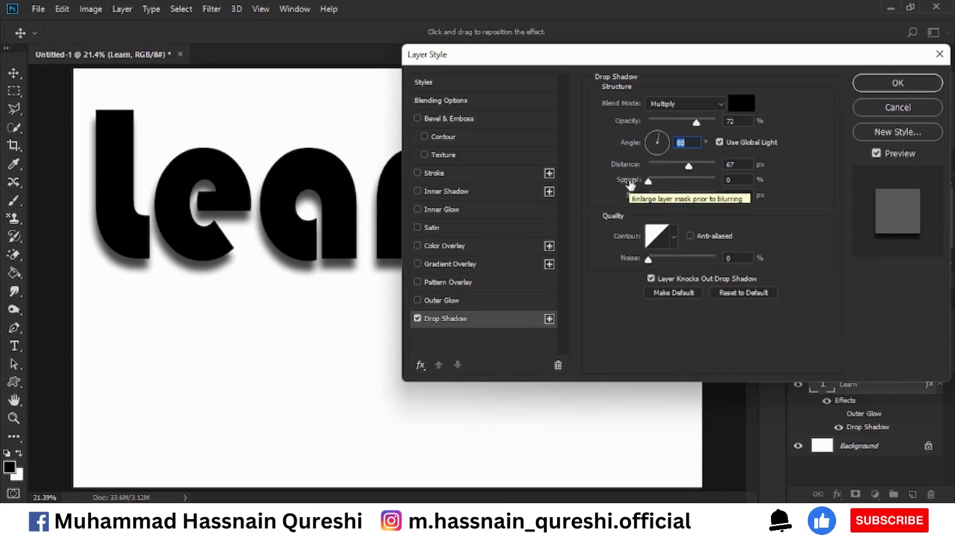
{"action": "mouse_move", "coordinate": [630, 185]}
{"action": "left_mouse_down"}
{"action": "mouse_move", "coordinate": [662, 185]}
{"action": "mouse_move", "coordinate": [628, 199]}
{"action": "left_mouse_up"}
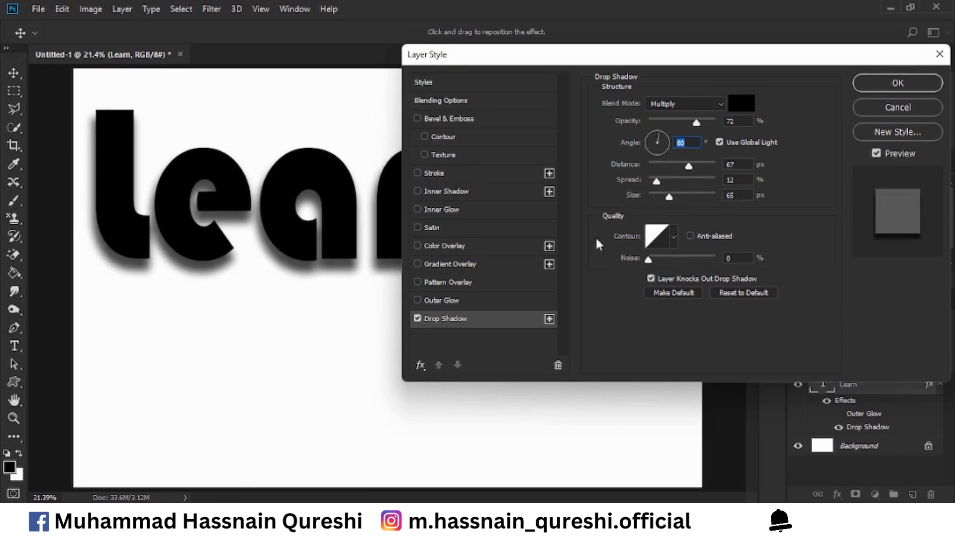
Try the different preset contours on the drop shadow, and return to the linear contour
{"action": "left_click", "coordinate": [672, 236]}
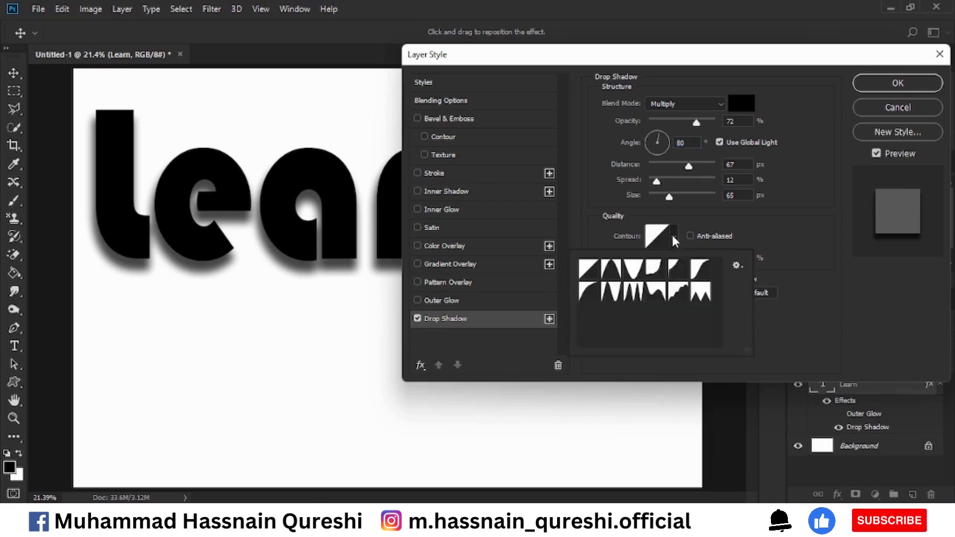
{"action": "left_click", "coordinate": [613, 271]}
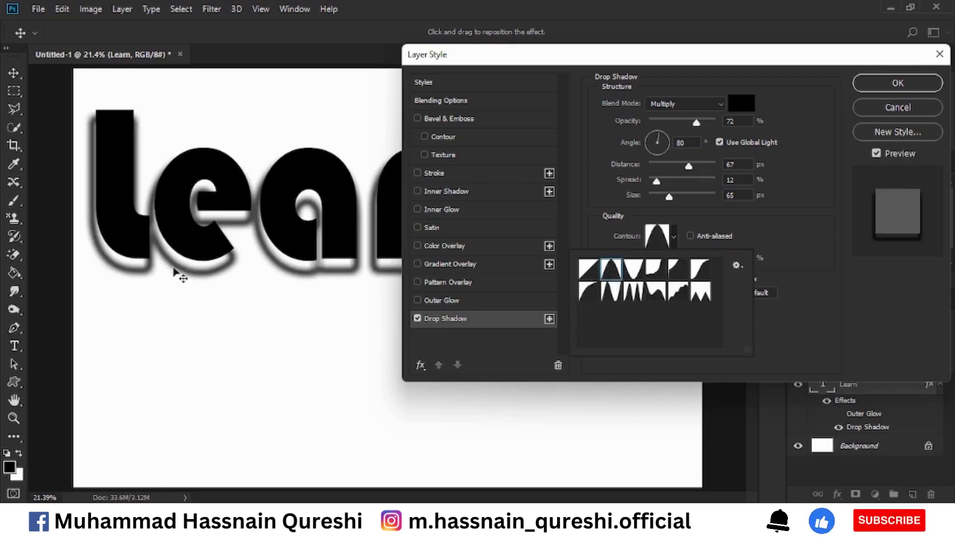
{"action": "left_click", "coordinate": [633, 269]}
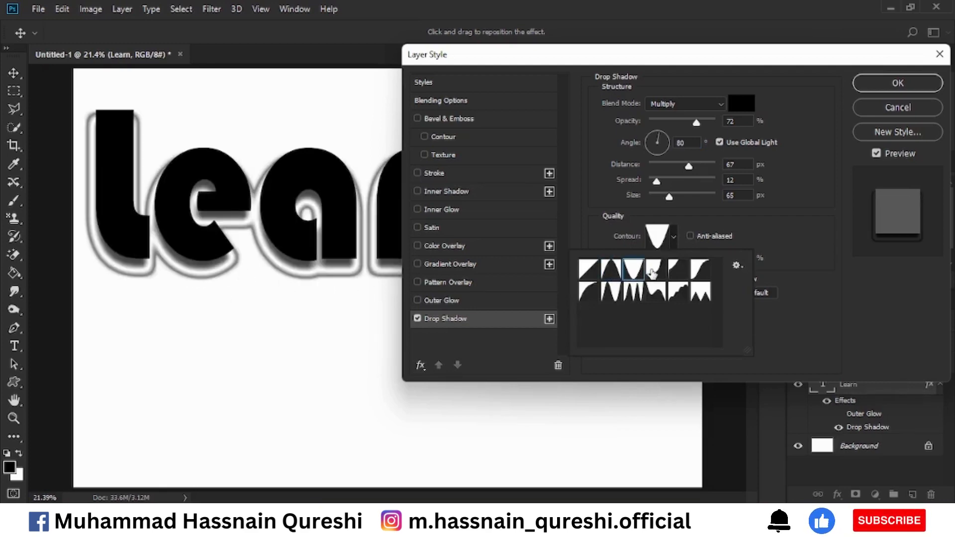
{"action": "left_click", "coordinate": [654, 269]}
{"action": "left_click", "coordinate": [677, 268]}
{"action": "left_click", "coordinate": [703, 276]}
{"action": "left_click", "coordinate": [703, 296]}
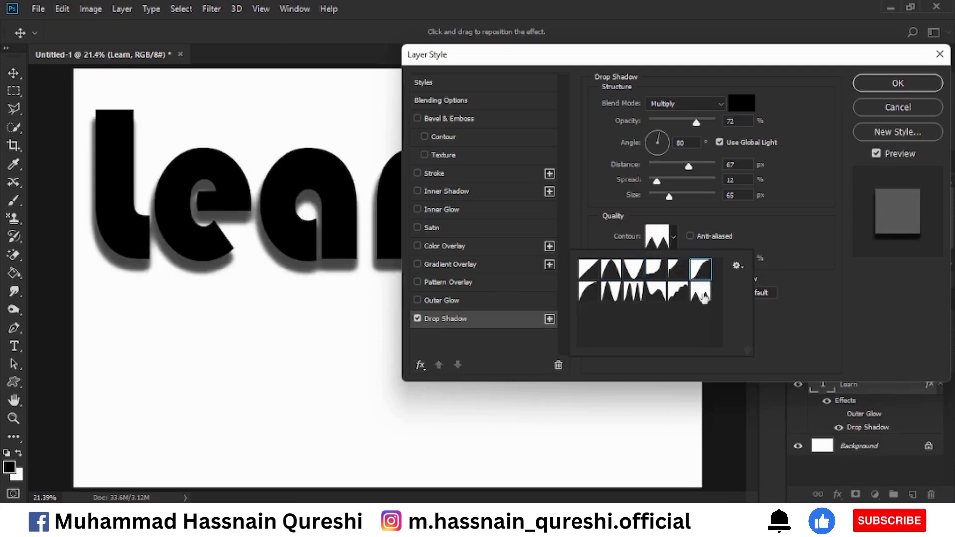
{"action": "left_click", "coordinate": [678, 298]}
{"action": "left_click", "coordinate": [653, 299]}
{"action": "left_click", "coordinate": [634, 295]}
{"action": "left_click", "coordinate": [611, 296]}
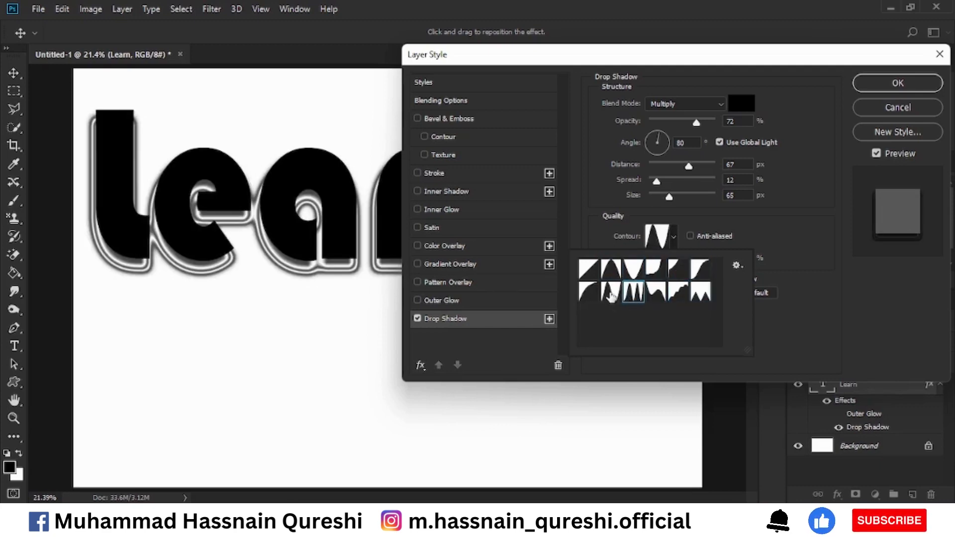
{"action": "left_click", "coordinate": [589, 298]}
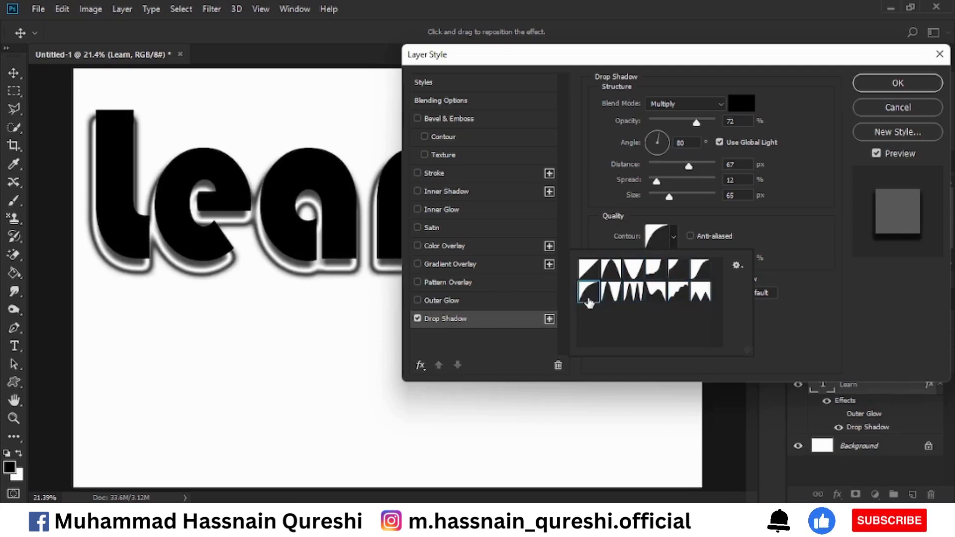
{"action": "left_click", "coordinate": [590, 270]}
{"action": "left_click", "coordinate": [692, 219]}
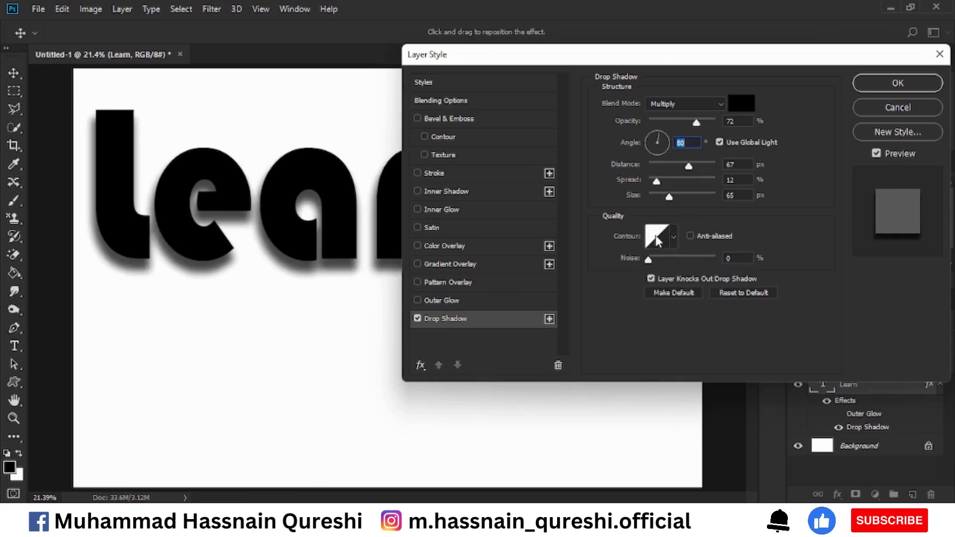
Open the Contour Editor for the drop shadow's linear contour
{"action": "left_click", "coordinate": [674, 237]}
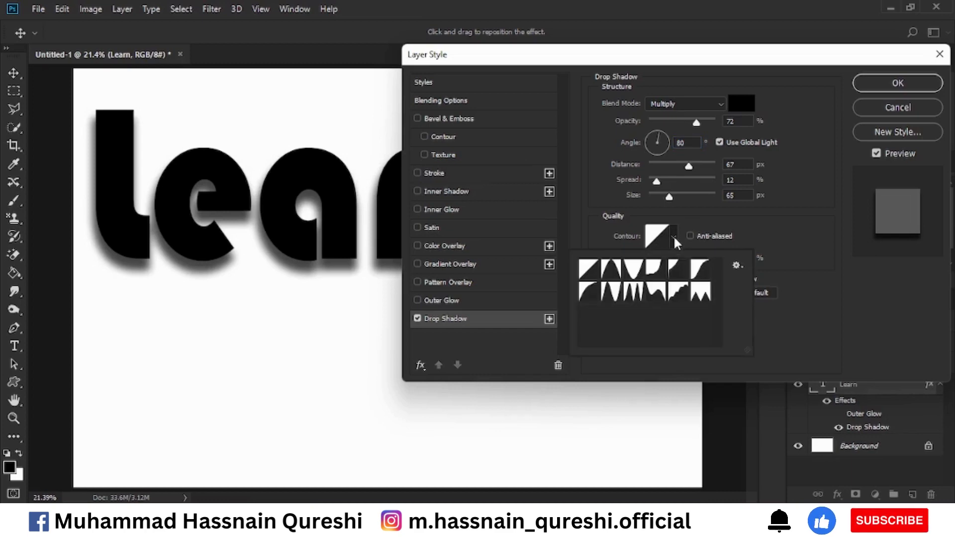
{"action": "left_click", "coordinate": [673, 235]}
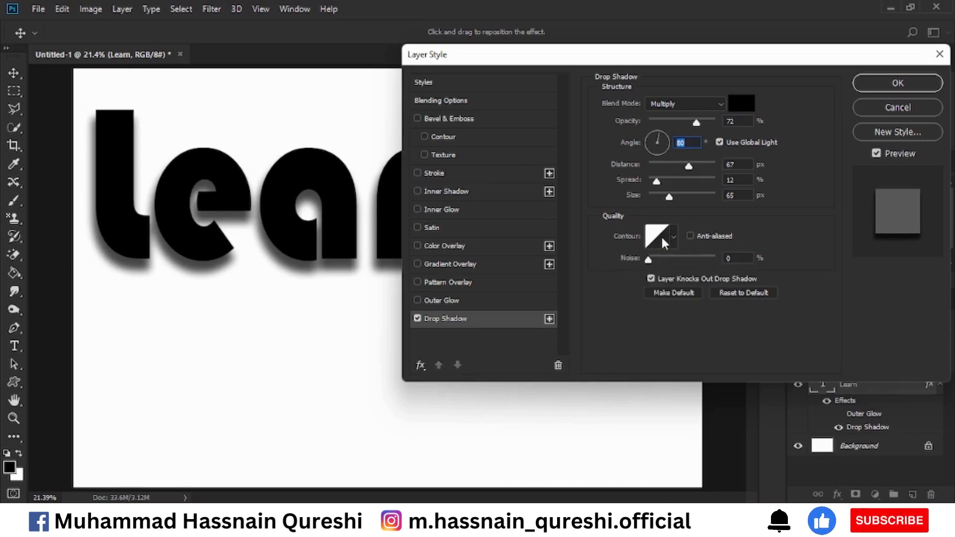
{"action": "left_click", "coordinate": [661, 235]}
{"action": "left_click_drag", "start_coordinate": [490, 62], "coordinate": [599, 62]}
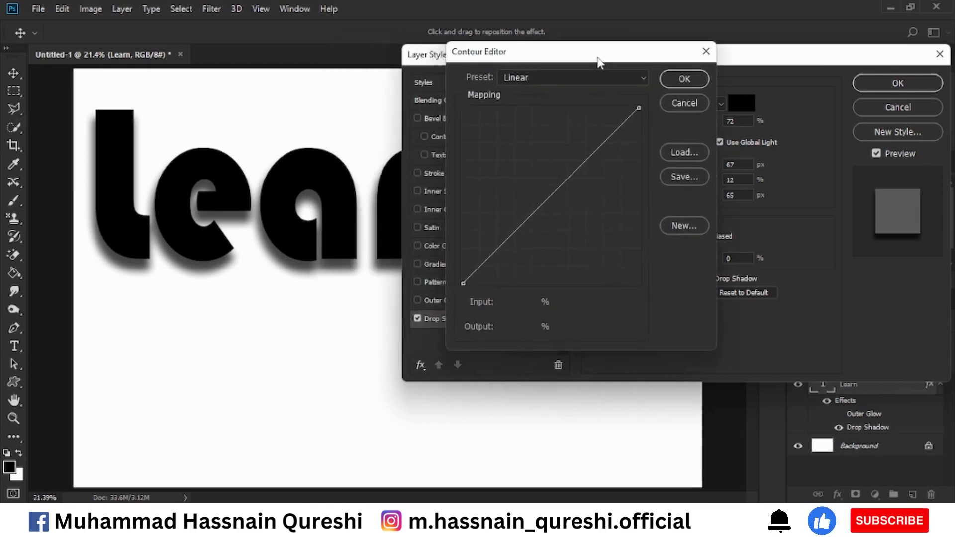
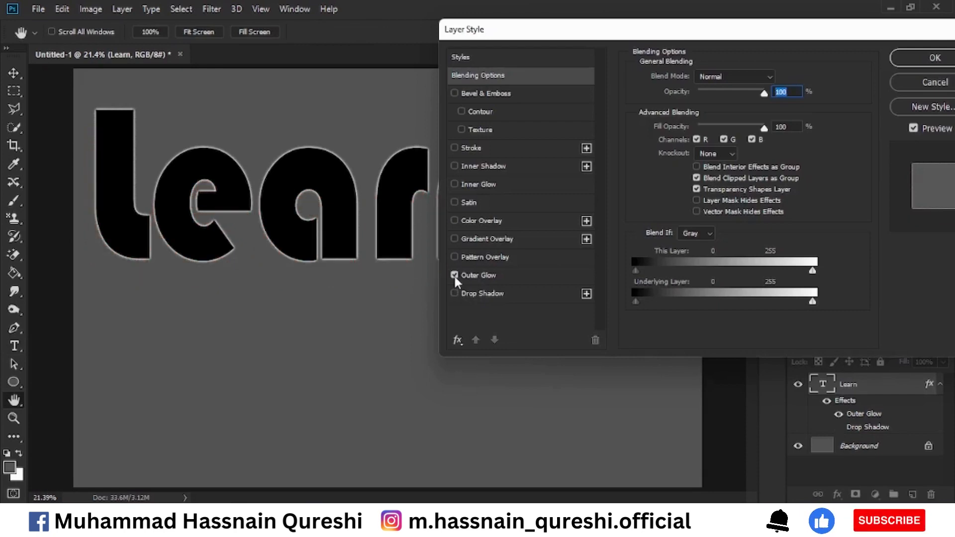
Toggle the Learn layer's Outer Glow off and on, set its noise to 71% and apply the style
{"action": "left_click", "coordinate": [454, 275]}
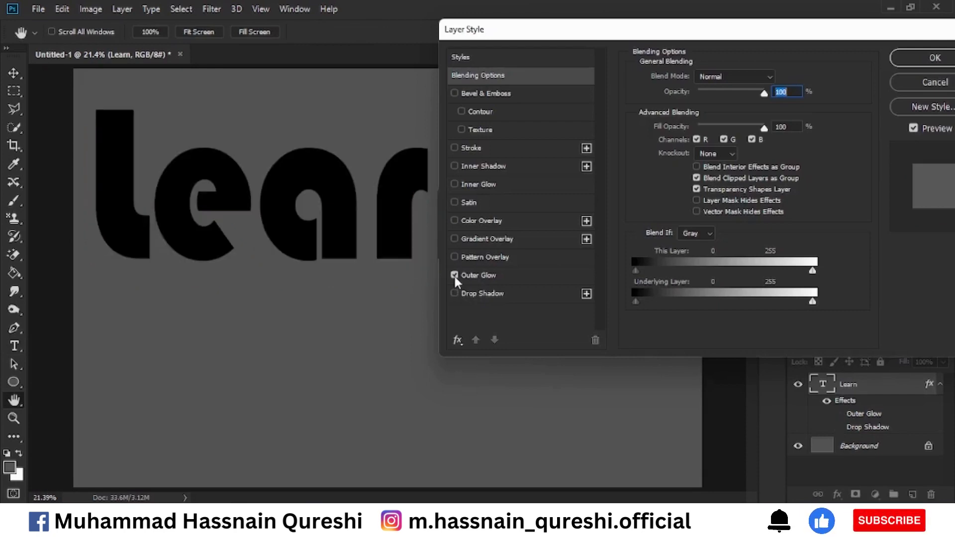
{"action": "left_click", "coordinate": [454, 275]}
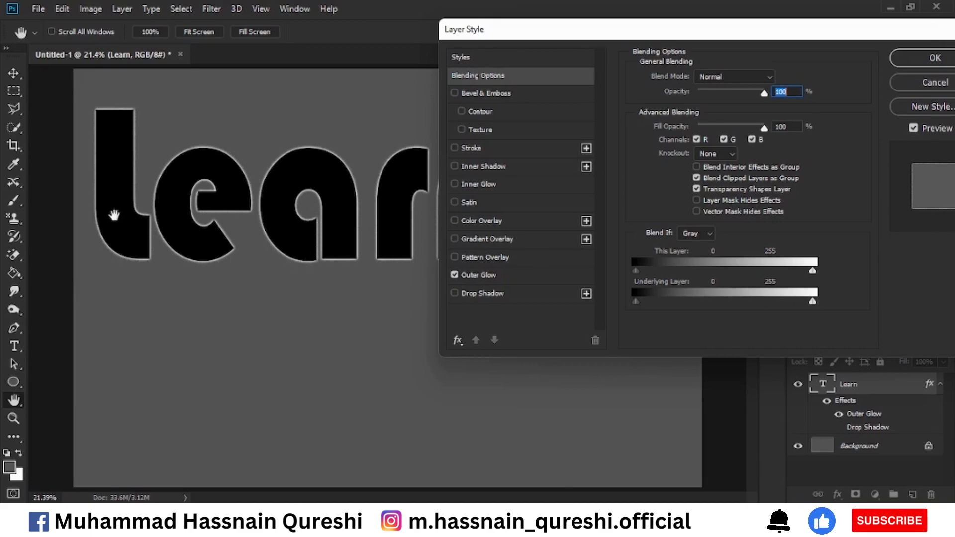
{"action": "left_click", "coordinate": [485, 275]}
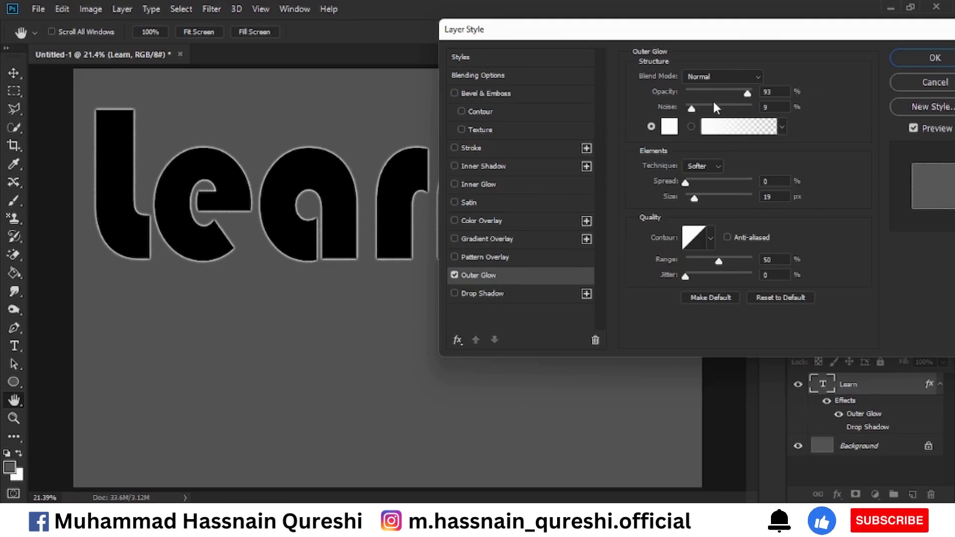
{"action": "left_click_drag", "start_coordinate": [692, 108], "coordinate": [734, 112]}
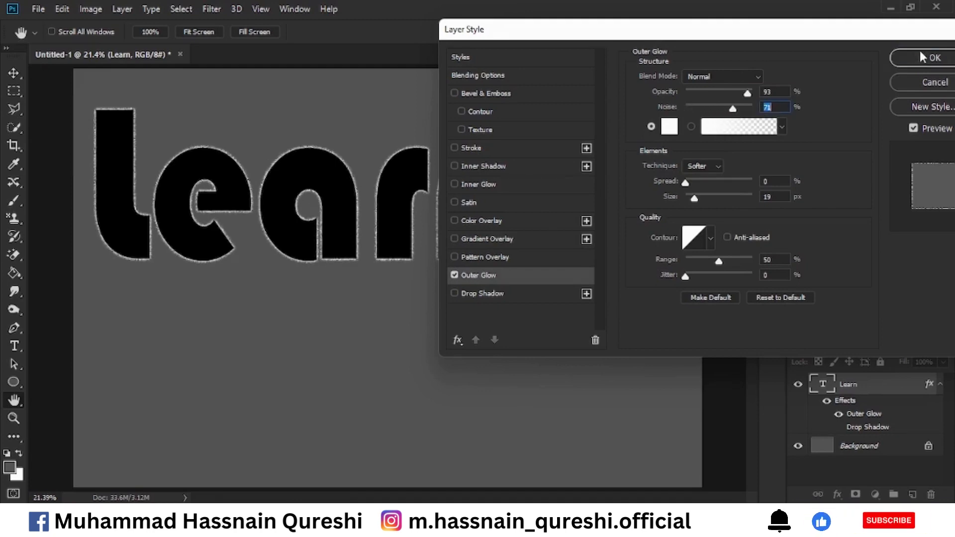
{"action": "left_click", "coordinate": [935, 58]}
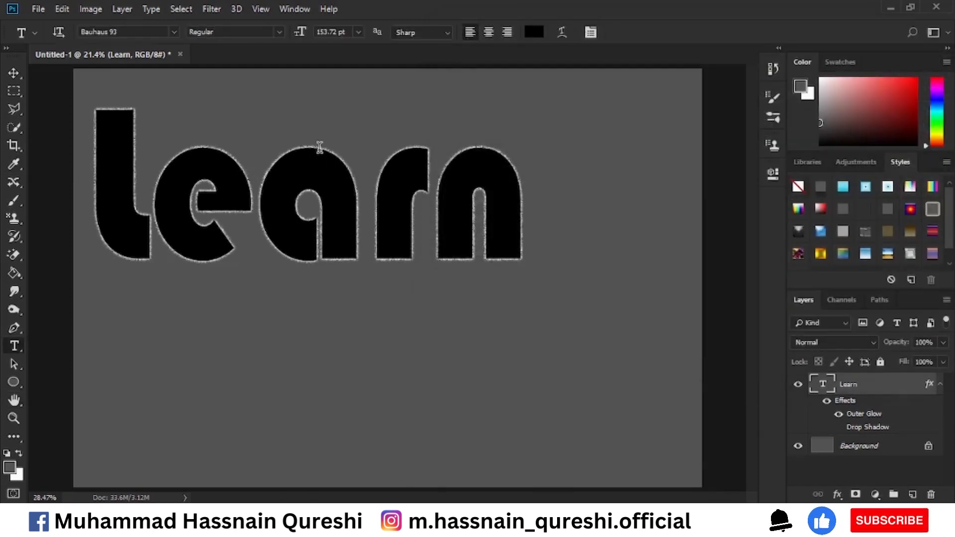
Inspect the glow's grain up close and set the Outer Glow to 5% noise, 14% spread and 38 px size
{"action": "scroll", "coordinate": [299, 145], "scroll_direction": "up", "scroll_amount": 2}
{"action": "scroll", "coordinate": [273, 160], "scroll_direction": "down", "scroll_amount": 1}
{"action": "scroll", "coordinate": [138, 164], "scroll_direction": "up", "scroll_amount": 3}
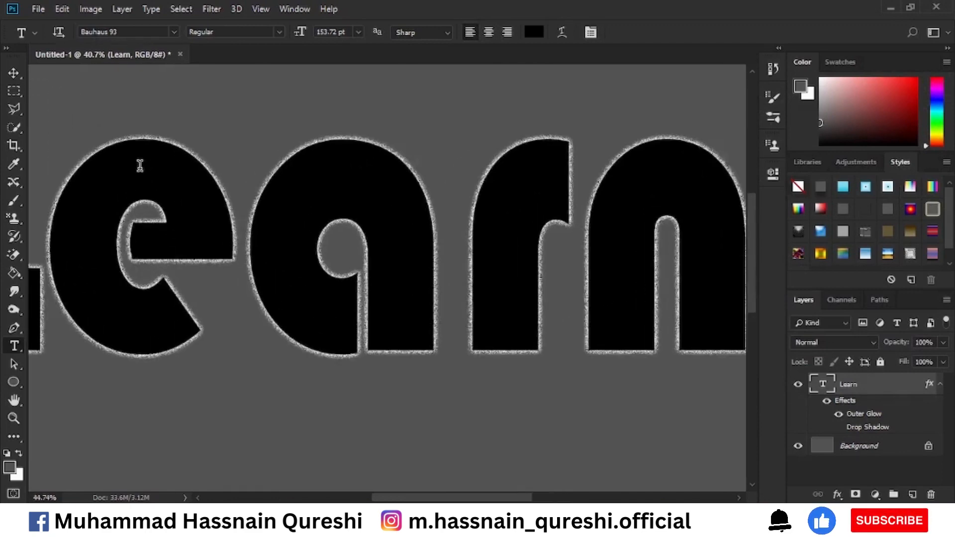
{"action": "left_click_drag", "start_coordinate": [118, 156], "coordinate": [371, 208]}
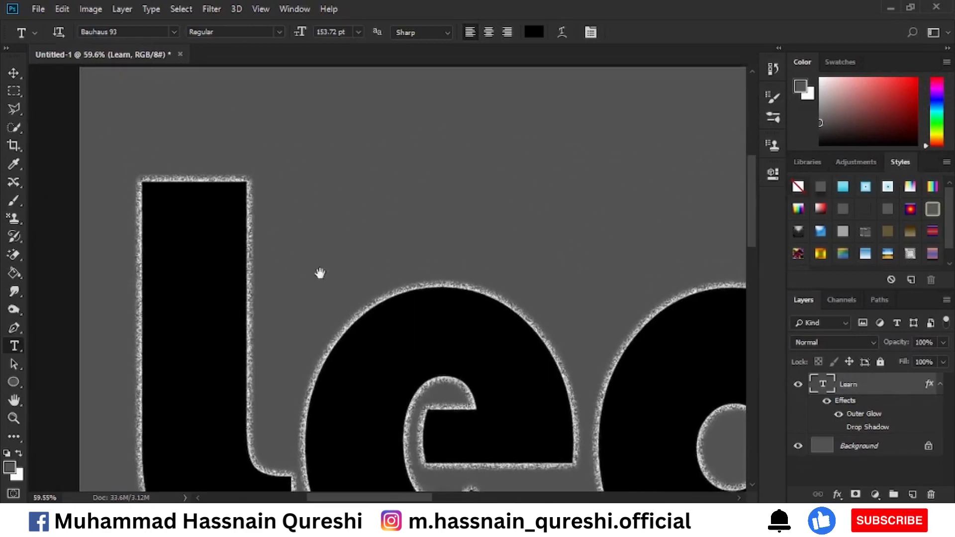
{"action": "scroll", "coordinate": [222, 216], "scroll_direction": "up", "scroll_amount": 1}
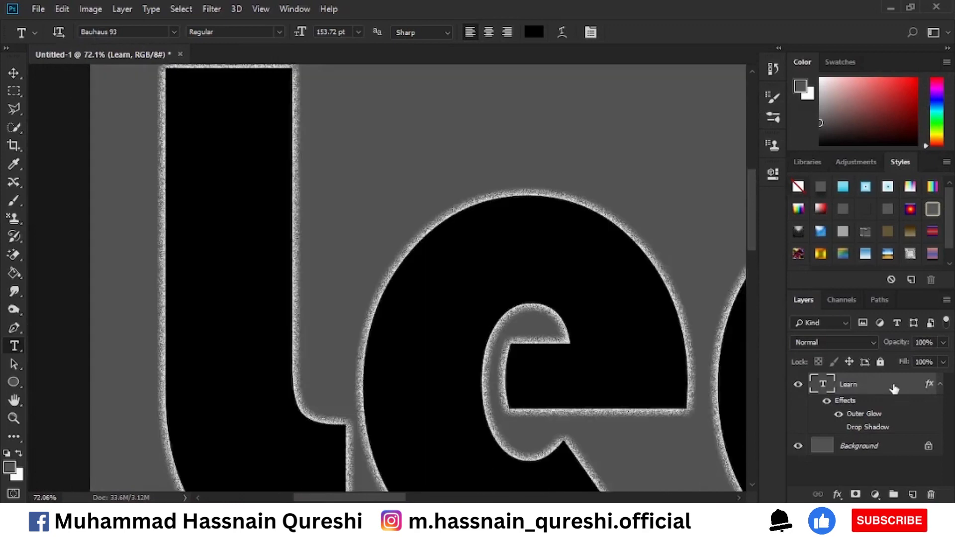
{"action": "double_click", "coordinate": [894, 387]}
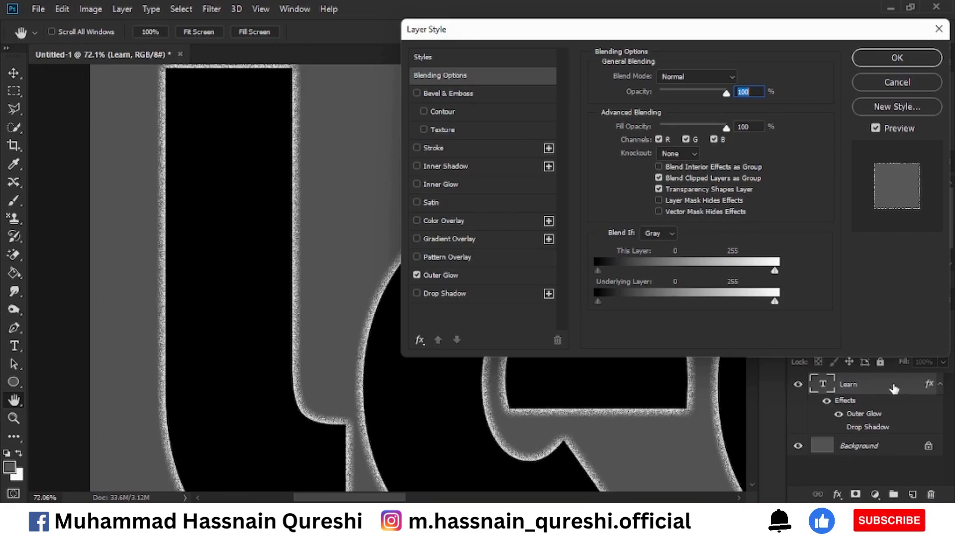
{"action": "left_click", "coordinate": [439, 275]}
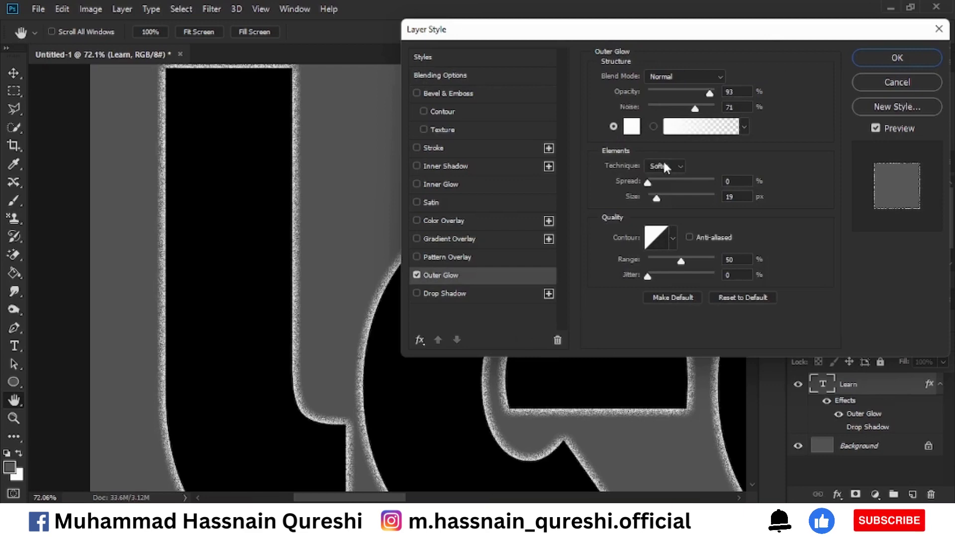
{"action": "left_click", "coordinate": [677, 169]}
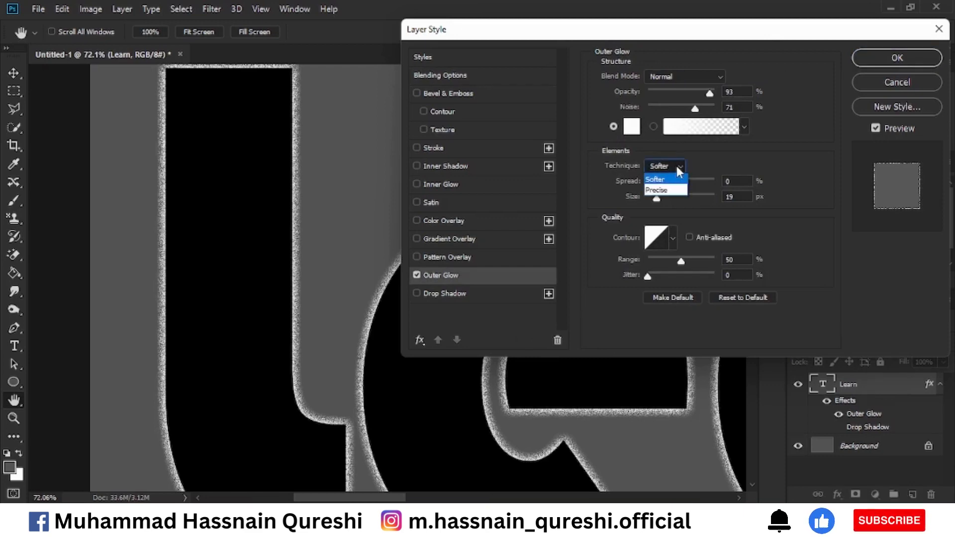
{"action": "left_click", "coordinate": [677, 166]}
{"action": "left_click_drag", "start_coordinate": [695, 108], "coordinate": [651, 113]}
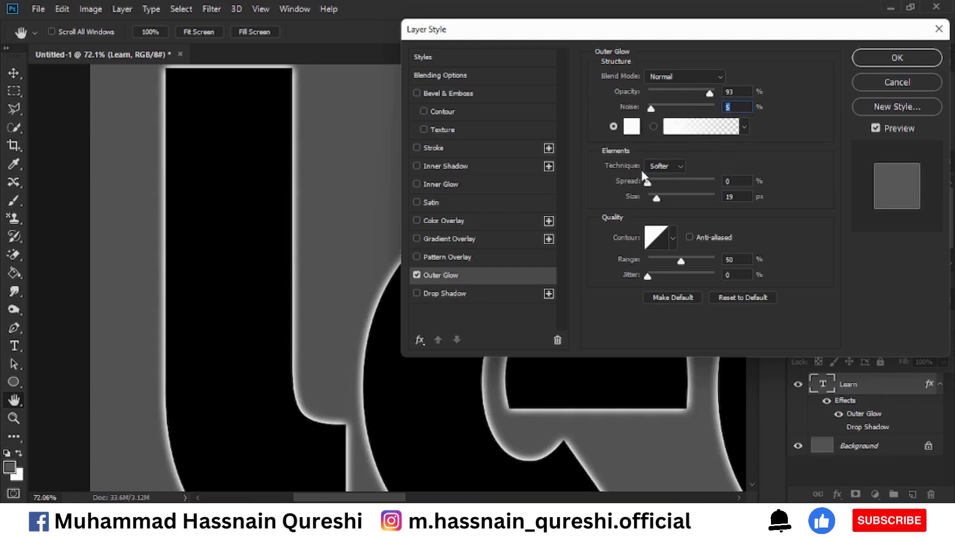
{"action": "left_click_drag", "start_coordinate": [645, 180], "coordinate": [662, 203]}
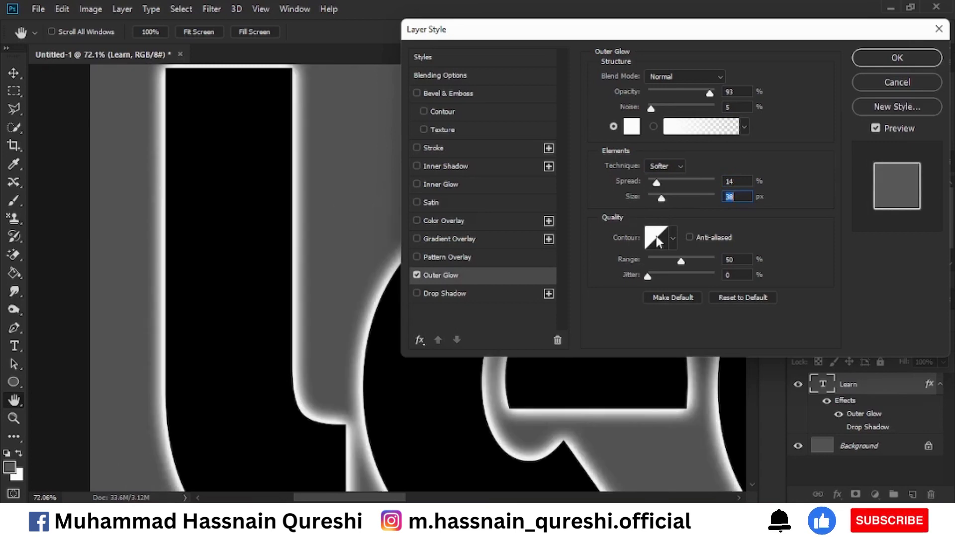
Set the outer glow's range to 74%, try jitter up to 100% before returning it to 0%, and disable Outer Glow
{"action": "left_click_drag", "start_coordinate": [679, 259], "coordinate": [699, 277]}
{"action": "left_click", "coordinate": [650, 277]}
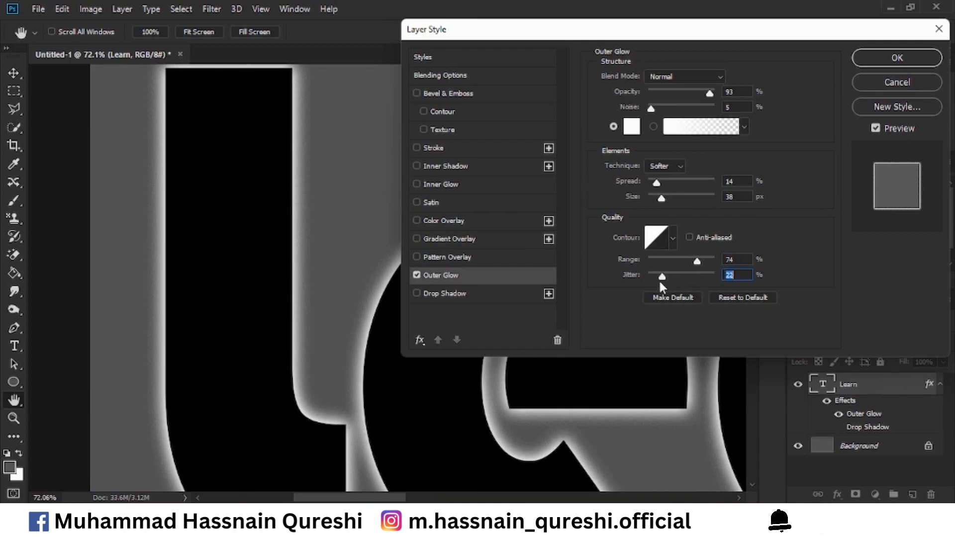
{"action": "left_click_drag", "start_coordinate": [658, 279], "coordinate": [578, 285]}
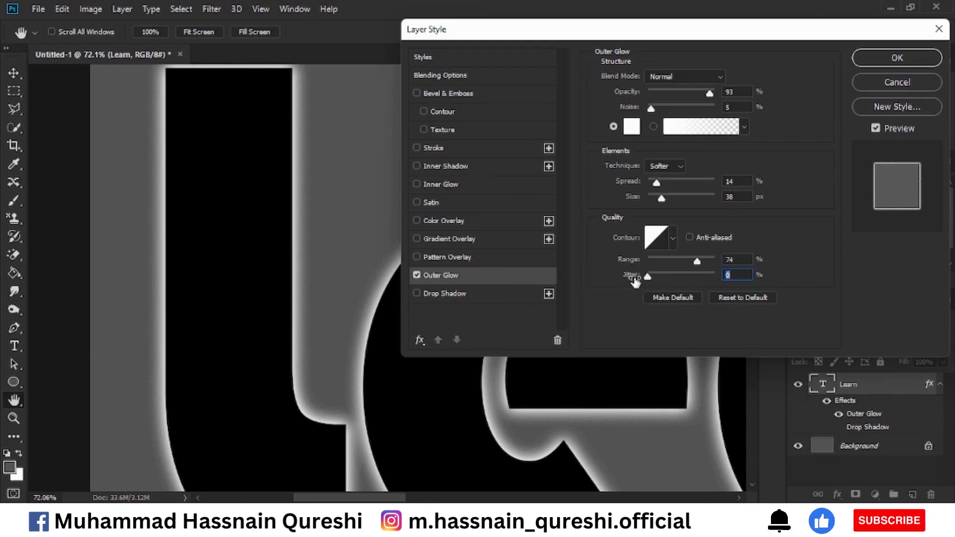
{"action": "left_click_drag", "start_coordinate": [648, 277], "coordinate": [715, 276]}
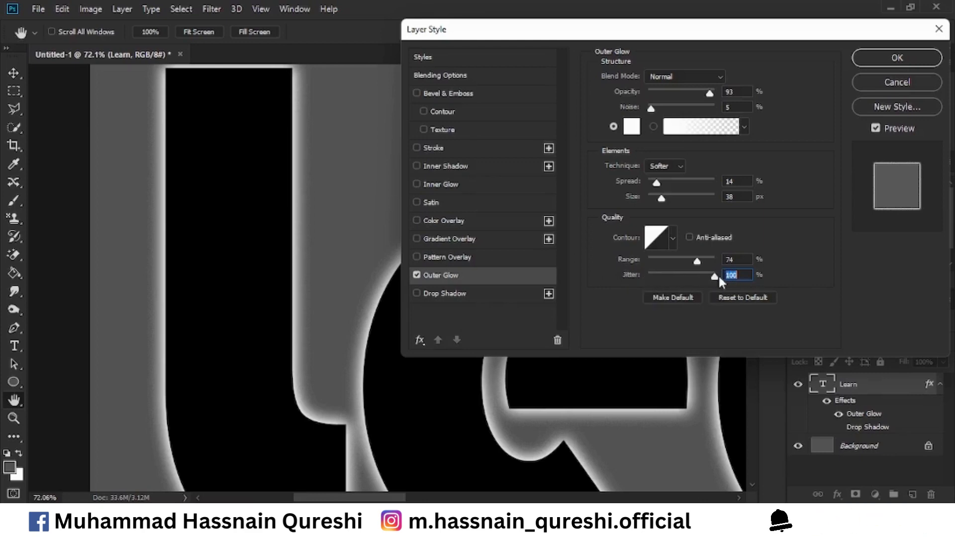
{"action": "type", "text": "0"}
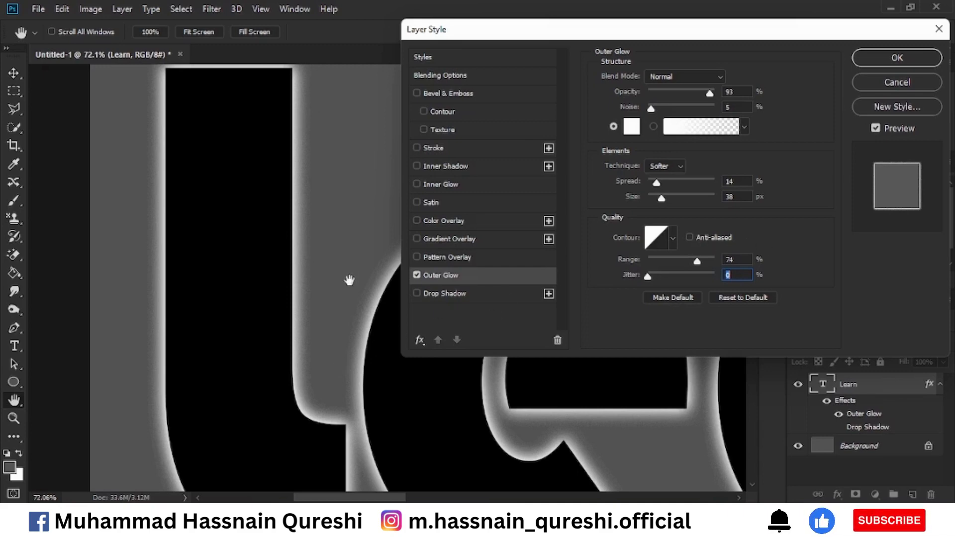
{"action": "left_click", "coordinate": [417, 275]}
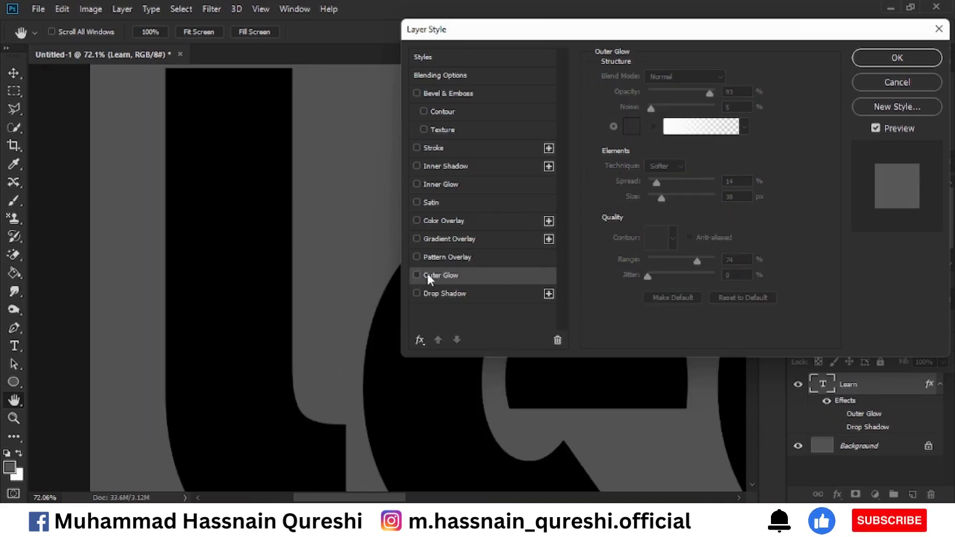
Enable Drop Shadow, try adding a second drop shadow instance, delete it and disable Drop Shadow
{"action": "left_click", "coordinate": [418, 294]}
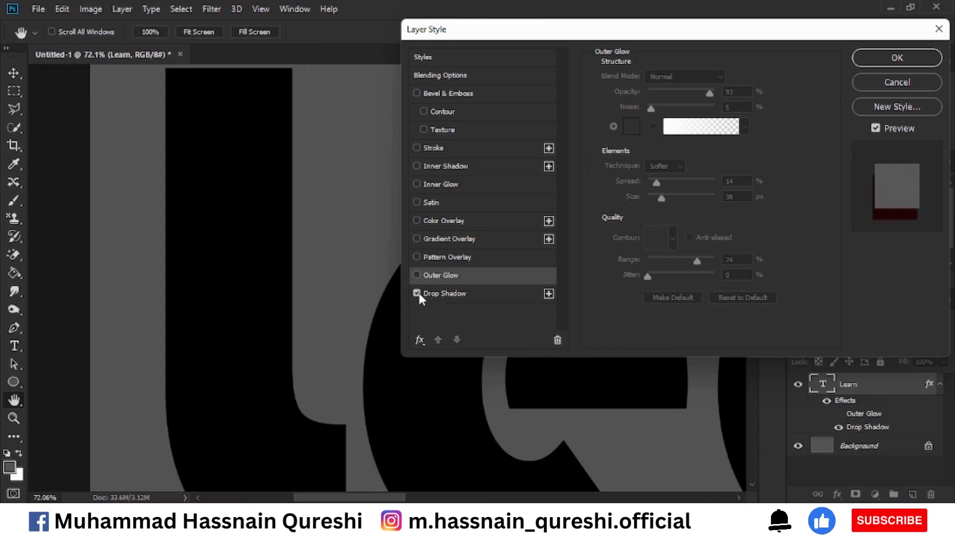
{"action": "left_click", "coordinate": [548, 294]}
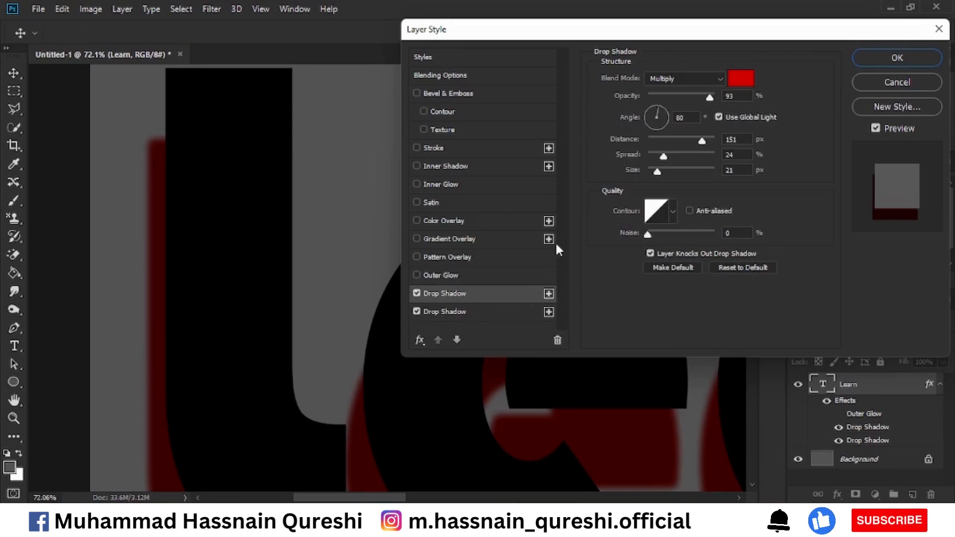
{"action": "left_click", "coordinate": [510, 313]}
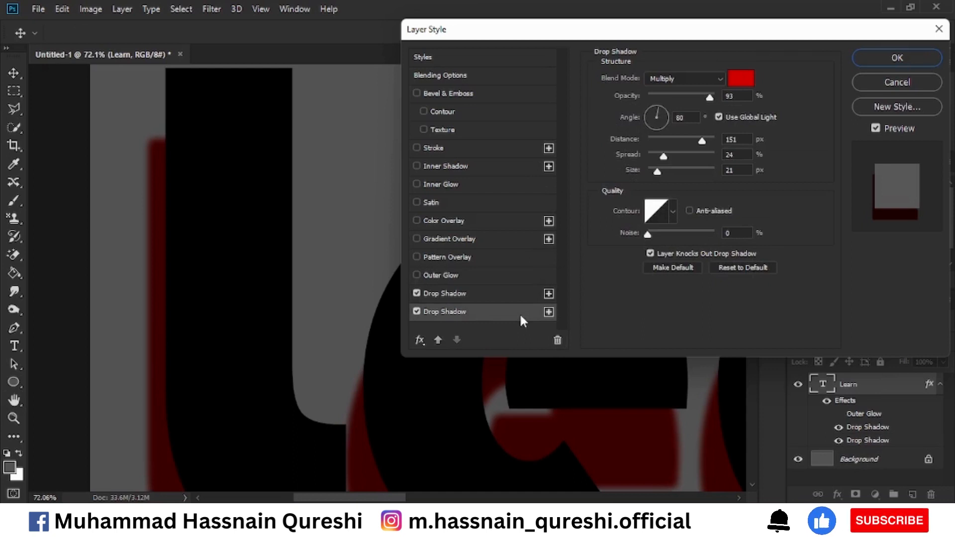
{"action": "left_click", "coordinate": [557, 341]}
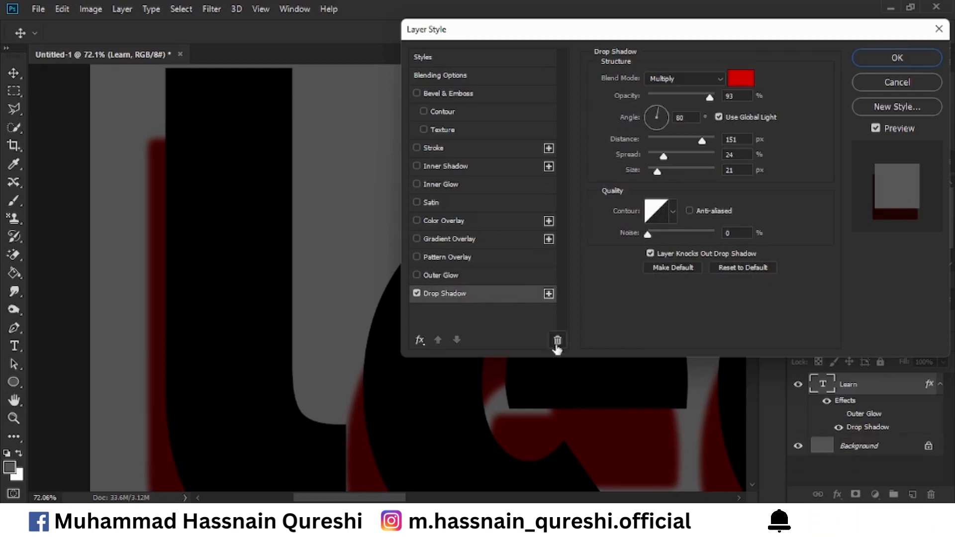
{"action": "left_click", "coordinate": [417, 294]}
Try a Pattern Overlay with the colored stripes of Pattern 1 and with the diagonal lines pattern, and disable the overlay
{"action": "left_click", "coordinate": [416, 258]}
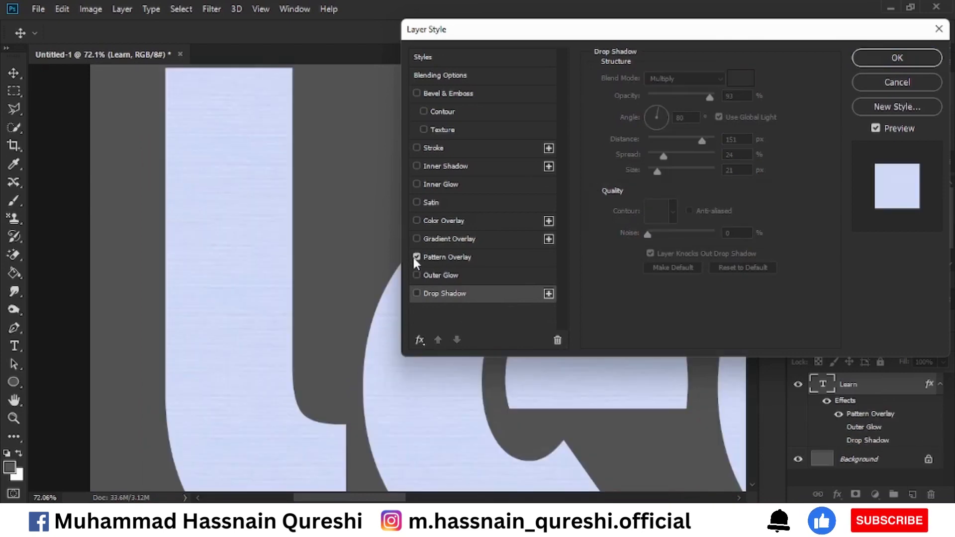
{"action": "left_click", "coordinate": [444, 254]}
{"action": "left_click", "coordinate": [692, 125]}
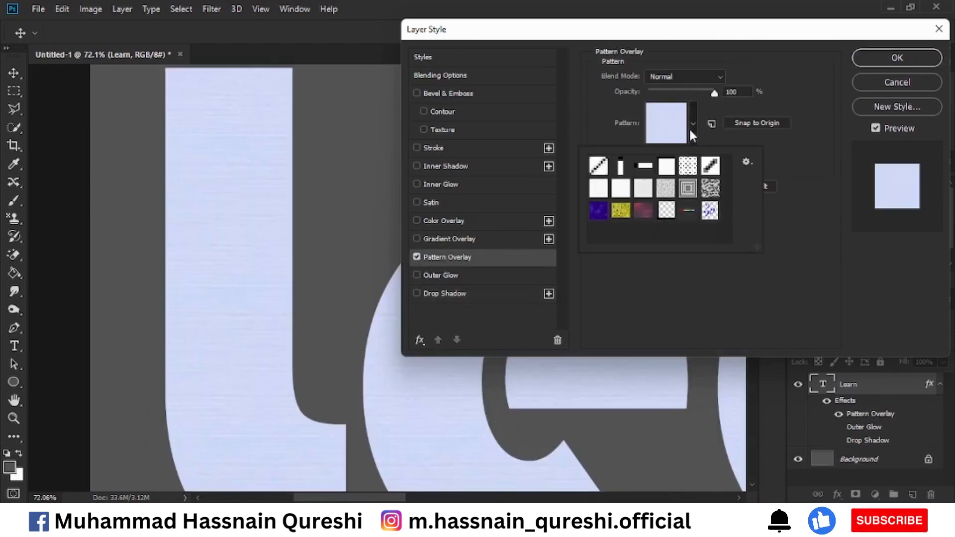
{"action": "left_click", "coordinate": [687, 213]}
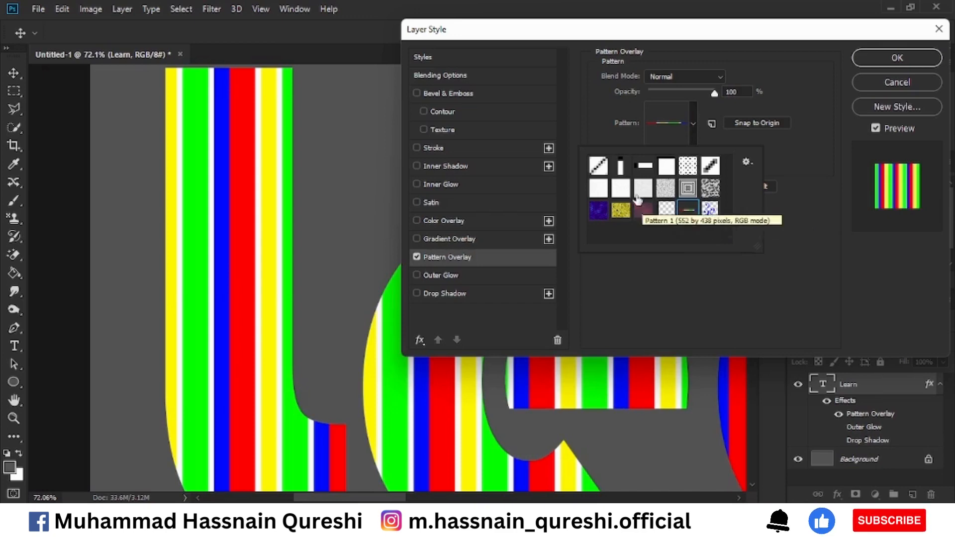
{"action": "left_click", "coordinate": [602, 172]}
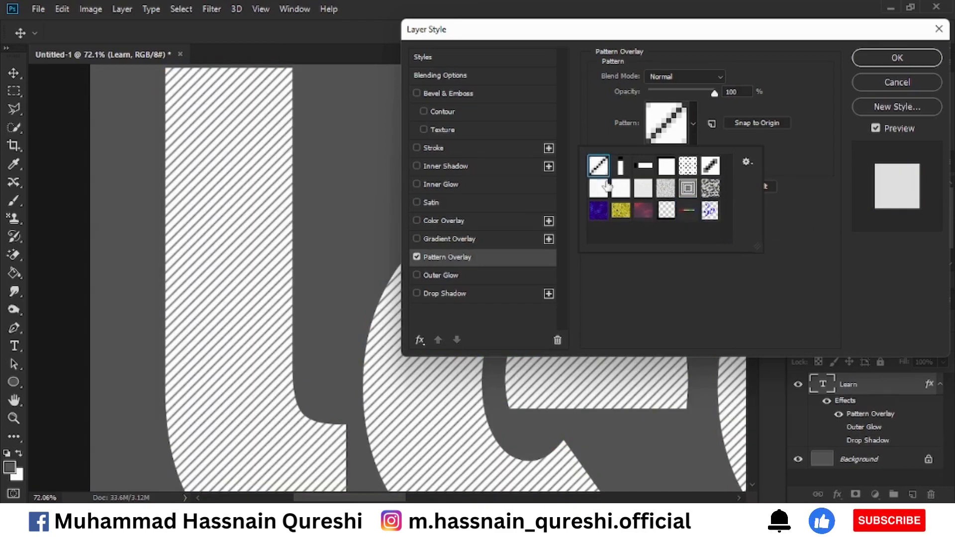
{"action": "left_click", "coordinate": [417, 257]}
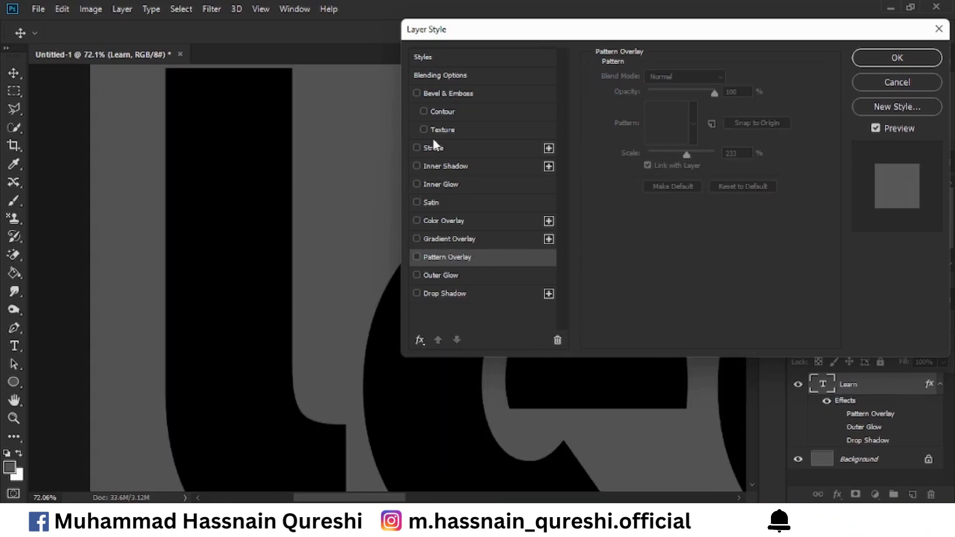
Enable the Texture option of Bevel & Emboss, trying the vertical line pattern and choosing the Extra Heavy Canvas pattern
{"action": "left_click", "coordinate": [422, 127]}
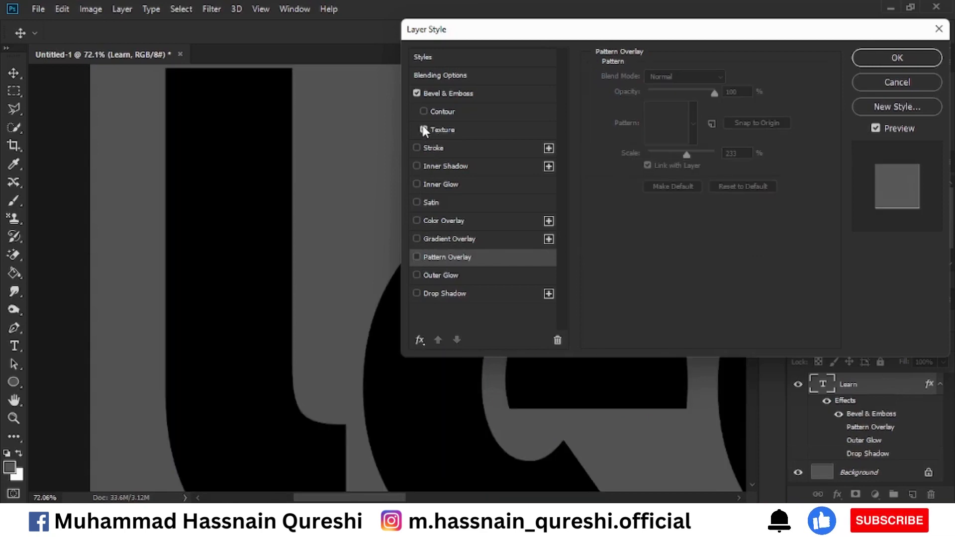
{"action": "left_click", "coordinate": [449, 130]}
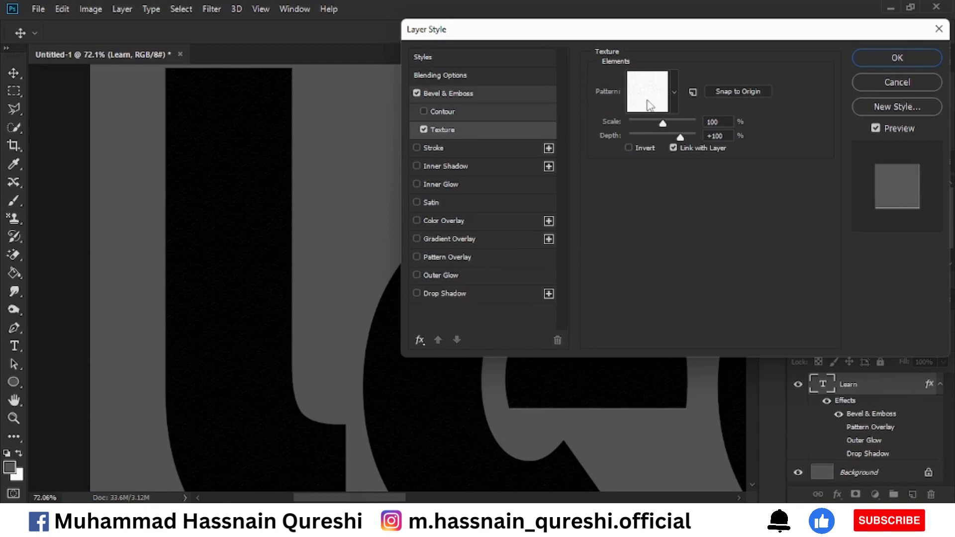
{"action": "left_click", "coordinate": [672, 102]}
{"action": "left_click", "coordinate": [625, 134]}
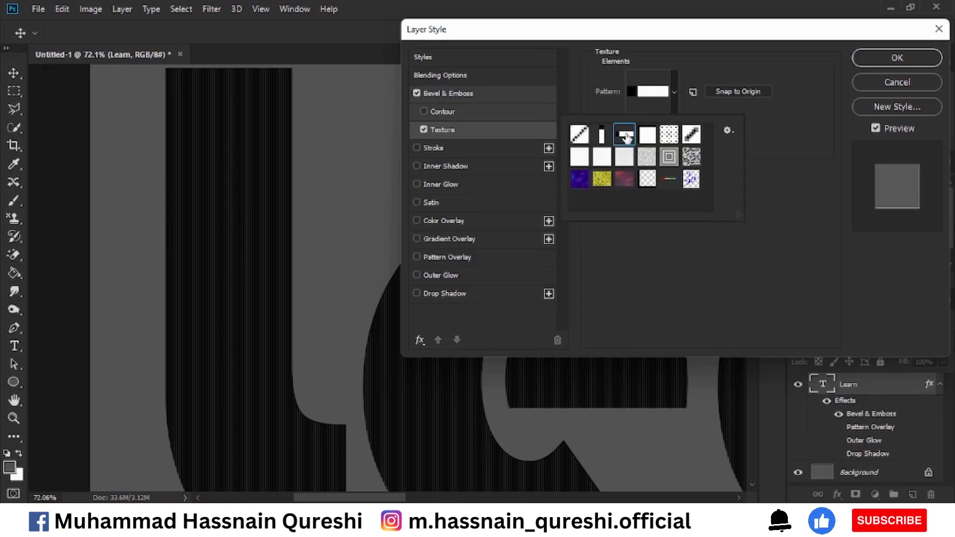
{"action": "left_click", "coordinate": [649, 157]}
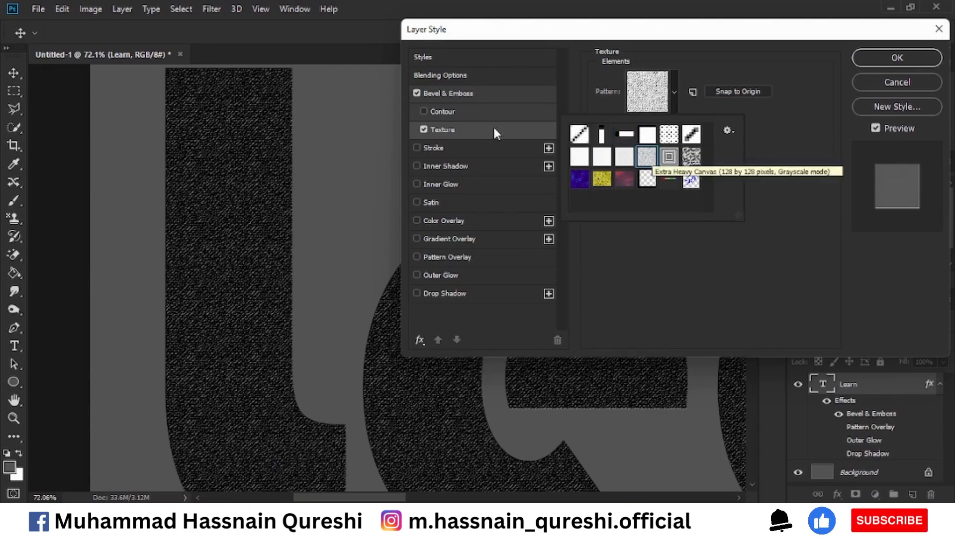
Disable the bevel's Texture option and set the Bevel & Emboss style to Outer Bevel
{"action": "left_click", "coordinate": [449, 94]}
{"action": "left_click", "coordinate": [450, 95]}
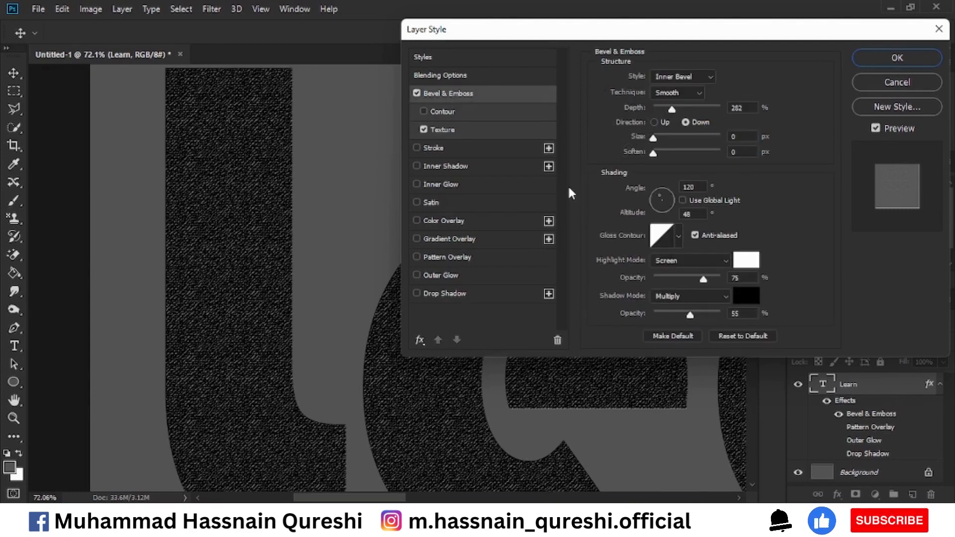
{"action": "left_click", "coordinate": [424, 129]}
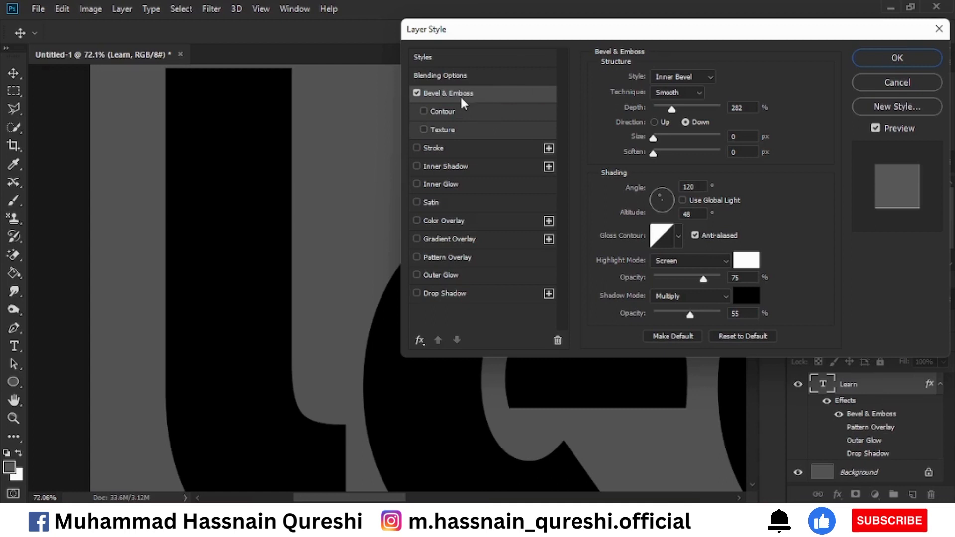
{"action": "left_click", "coordinate": [703, 78]}
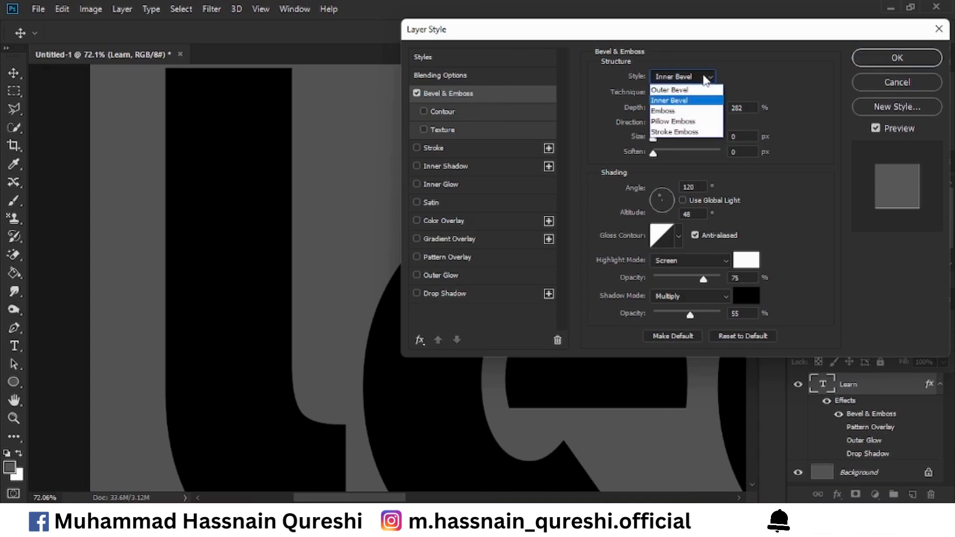
{"action": "left_click", "coordinate": [678, 90]}
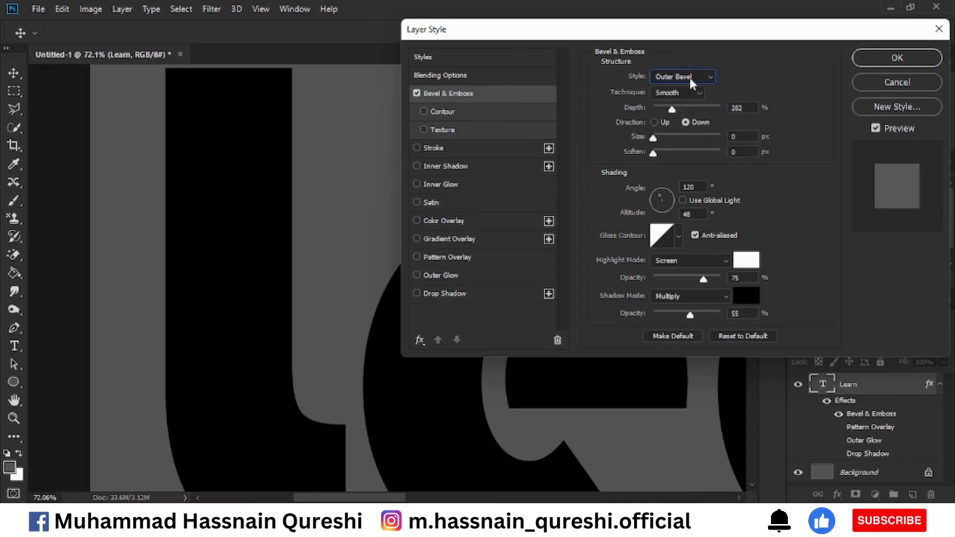
Try the Emboss style for Bevel & Emboss, and set the style to Inner Bevel
{"action": "left_click", "coordinate": [688, 76]}
{"action": "left_click", "coordinate": [687, 110]}
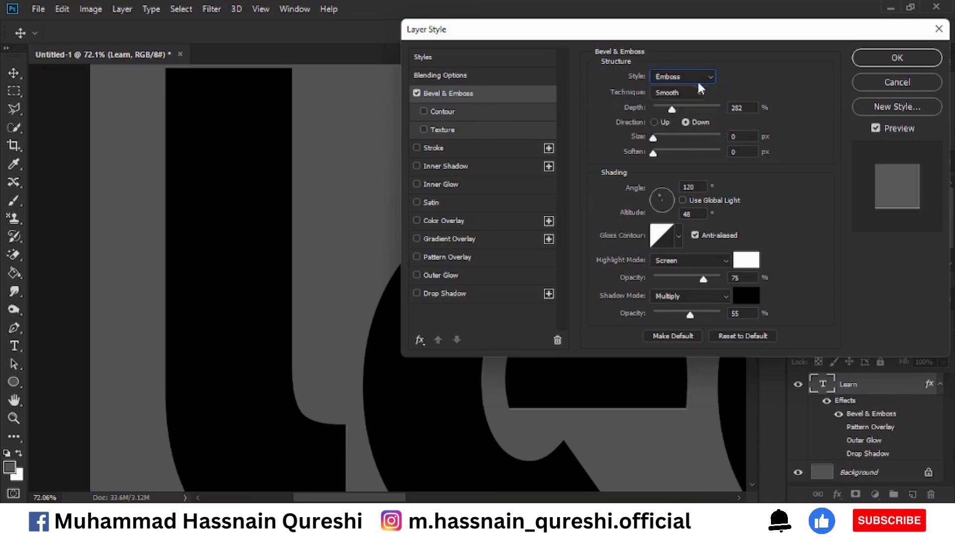
{"action": "left_click", "coordinate": [696, 79]}
{"action": "left_click", "coordinate": [686, 100]}
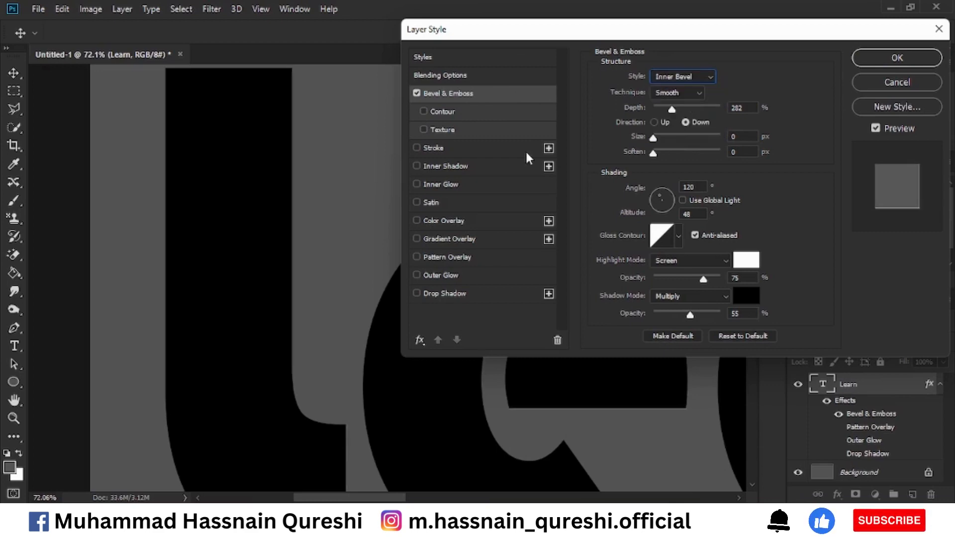
Enable Color Overlay, check its overlay colour, and discard the layer style changes
{"action": "left_click", "coordinate": [458, 222]}
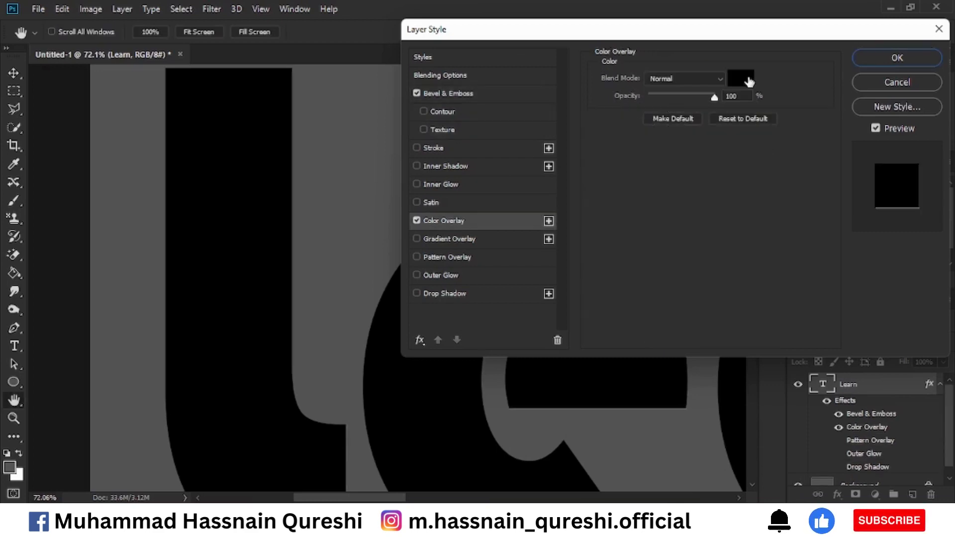
{"action": "left_click", "coordinate": [744, 79]}
{"action": "left_click", "coordinate": [852, 126]}
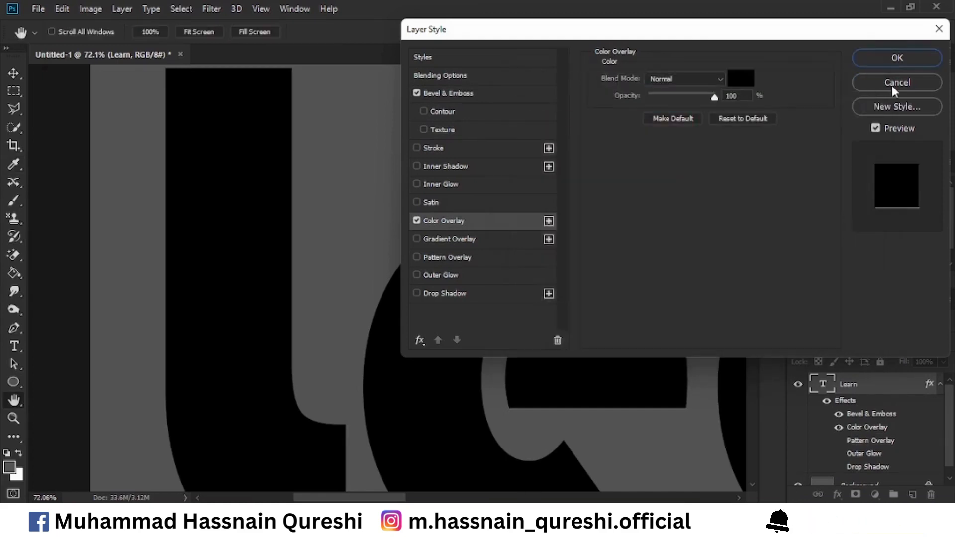
{"action": "left_click", "coordinate": [891, 86]}
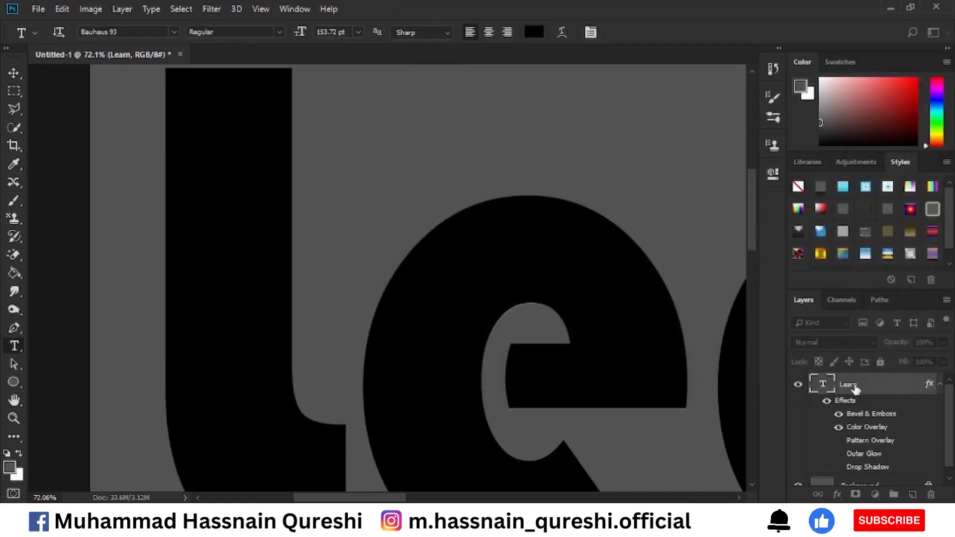
Recolour the Learn text red and enable Bevel & Emboss on its layer
{"action": "double_click", "coordinate": [827, 393]}
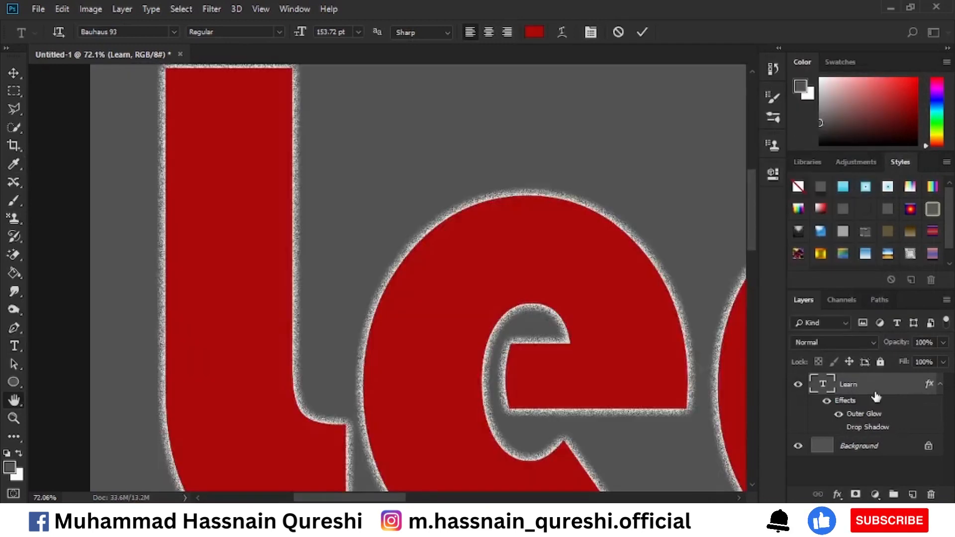
{"action": "double_click", "coordinate": [876, 396]}
{"action": "left_click", "coordinate": [472, 102]}
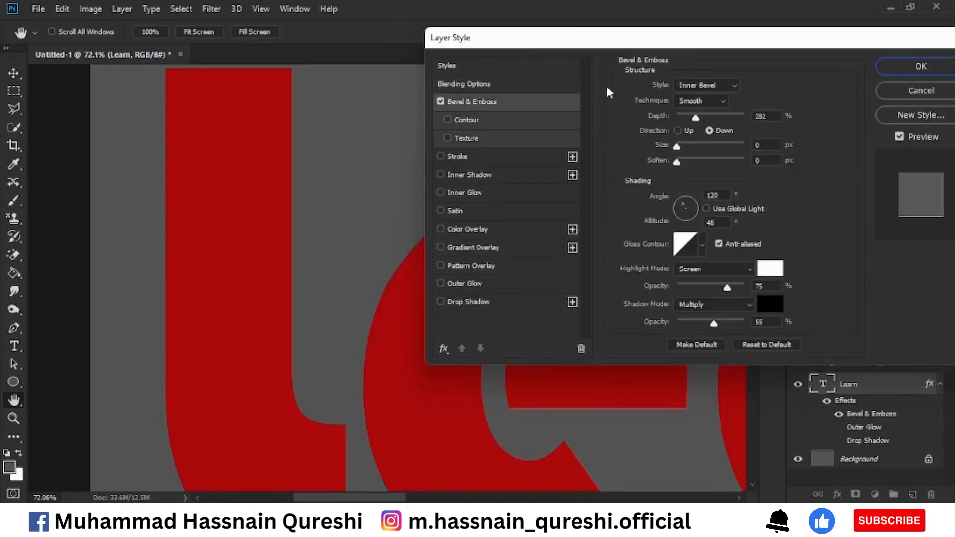
Try the Emboss style on the red text, and restore Inner Bevel with the Smooth technique
{"action": "left_click", "coordinate": [731, 87]}
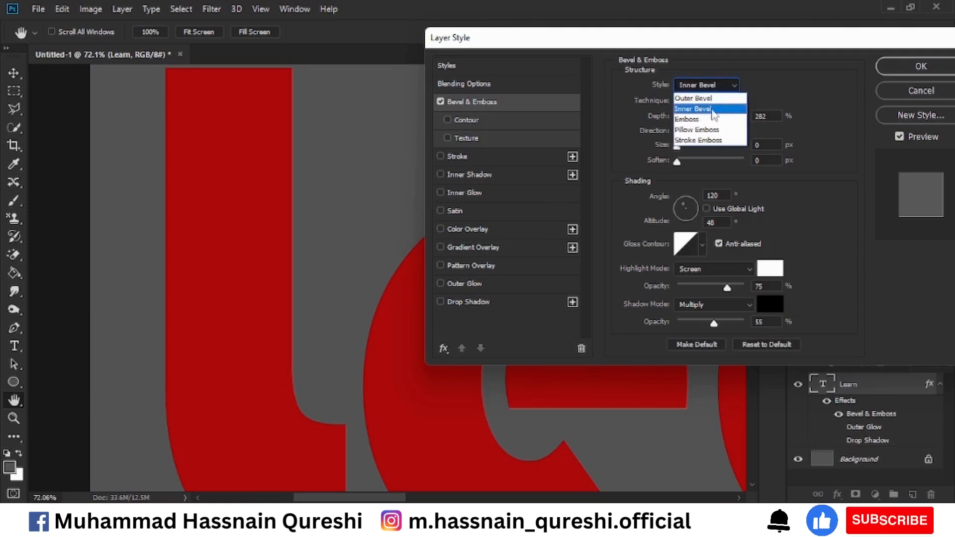
{"action": "left_click", "coordinate": [709, 120]}
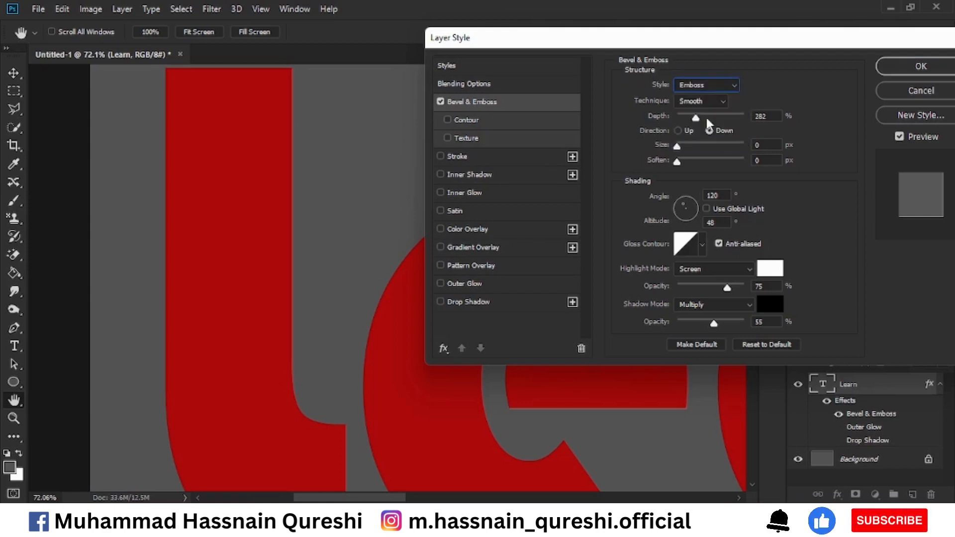
{"action": "left_click", "coordinate": [712, 85]}
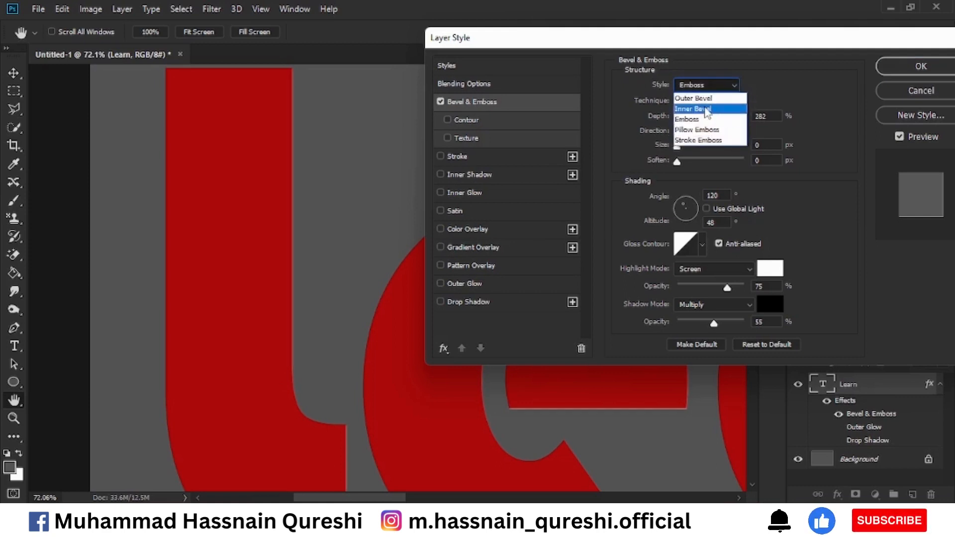
{"action": "left_click", "coordinate": [707, 109]}
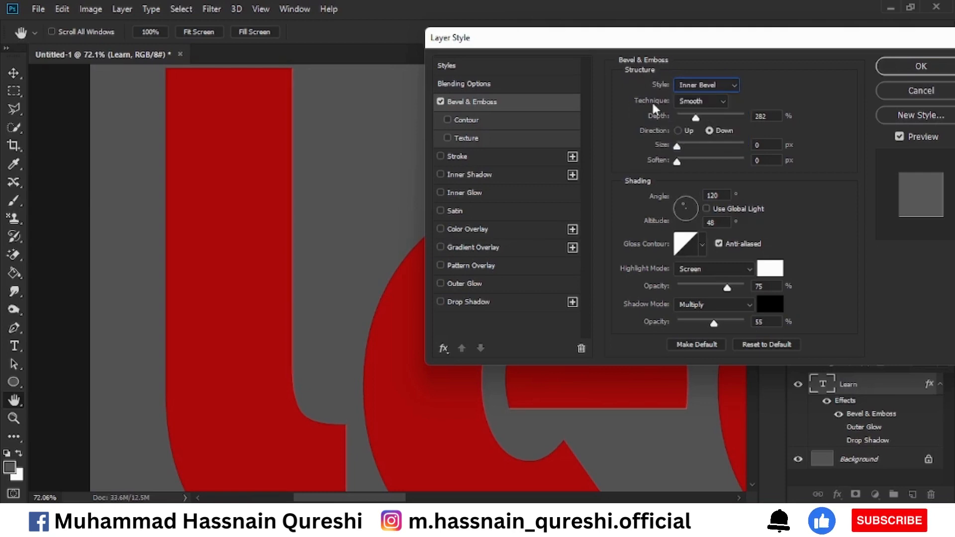
{"action": "left_click", "coordinate": [713, 101]}
{"action": "left_click", "coordinate": [713, 101]}
{"action": "left_click", "coordinate": [713, 101]}
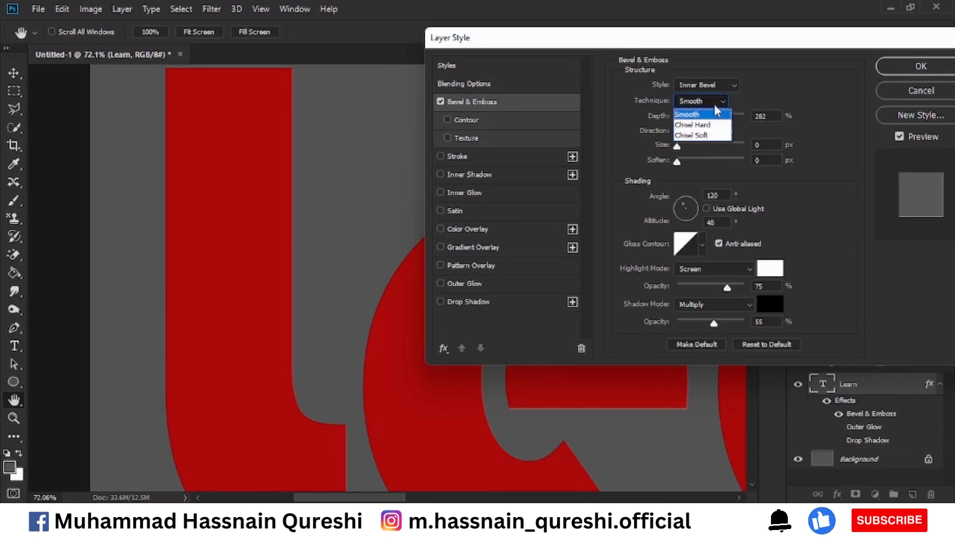
{"action": "left_click", "coordinate": [717, 101]}
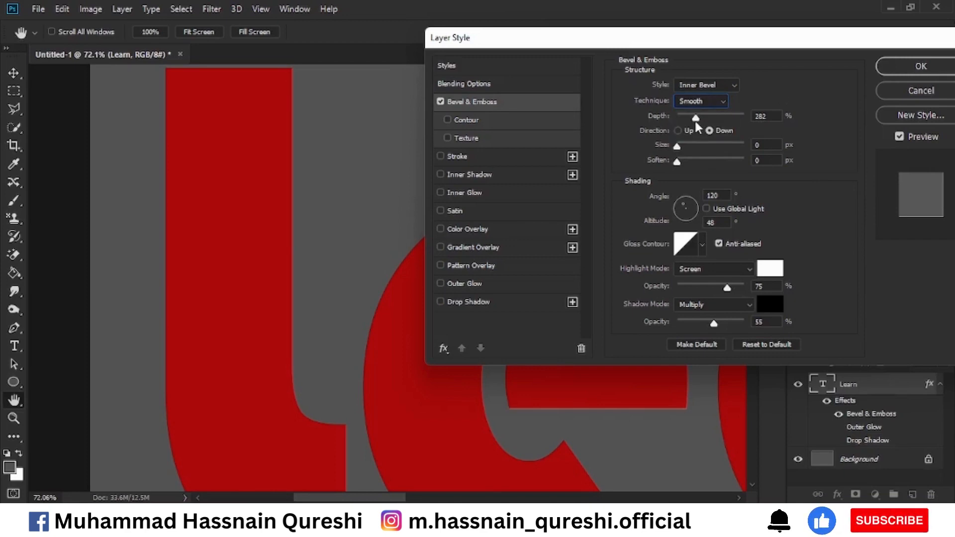
Set the bevel's depth to about 636%, size to about 32 px and soften to 1 px, with the direction Up
{"action": "left_click_drag", "start_coordinate": [696, 122], "coordinate": [721, 121]}
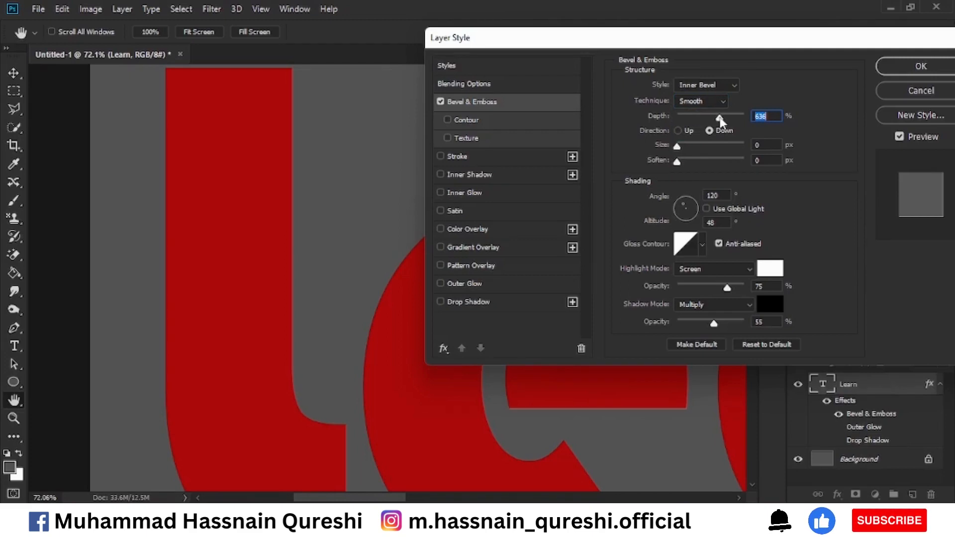
{"action": "left_click", "coordinate": [678, 130]}
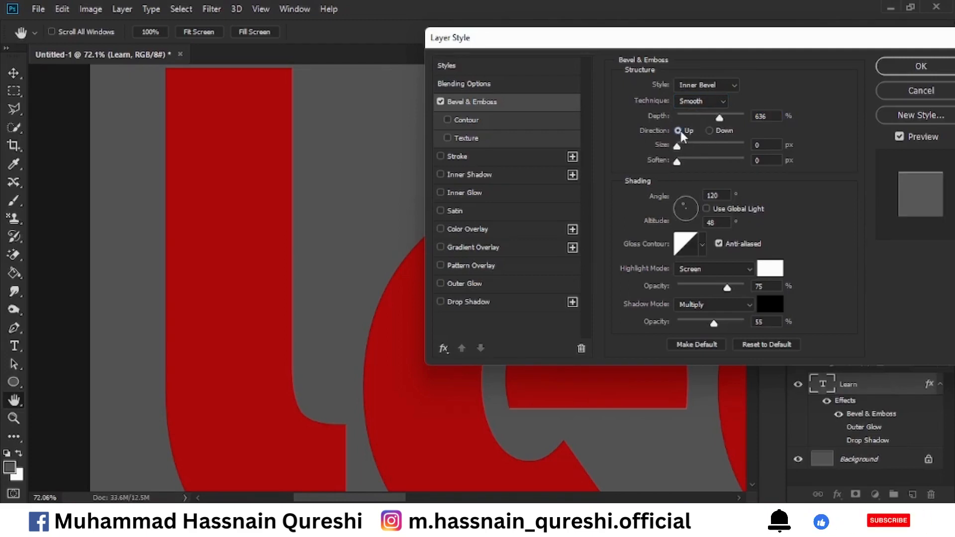
{"action": "left_click", "coordinate": [709, 130]}
{"action": "left_click_drag", "start_coordinate": [680, 144], "coordinate": [690, 151]}
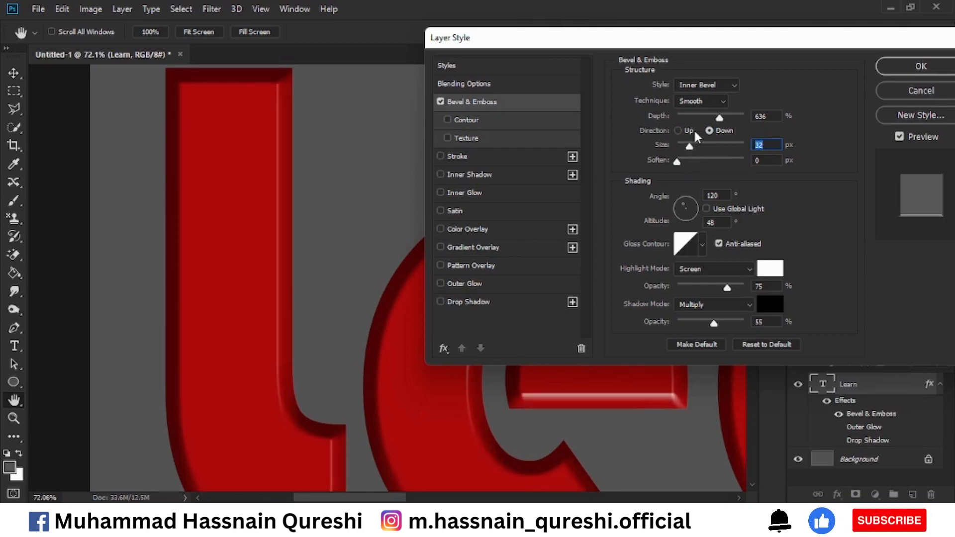
{"action": "left_click", "coordinate": [680, 131]}
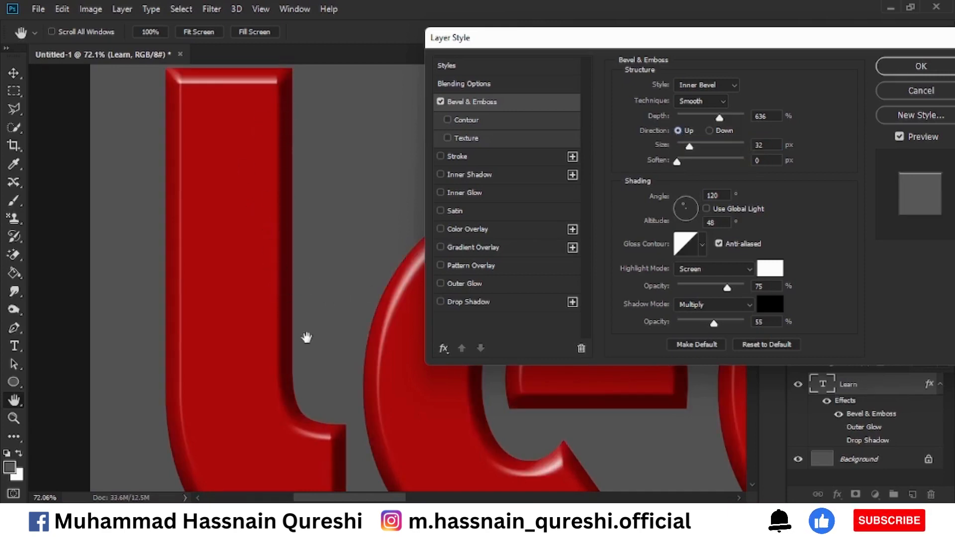
{"action": "mouse_move", "coordinate": [679, 162]}
{"action": "left_mouse_down"}
{"action": "mouse_move", "coordinate": [744, 164]}
{"action": "mouse_move", "coordinate": [682, 160]}
{"action": "left_mouse_up"}
Compare the Chisel Hard and Chisel Soft bevel techniques, and return the technique to Smooth
{"action": "left_click", "coordinate": [714, 102]}
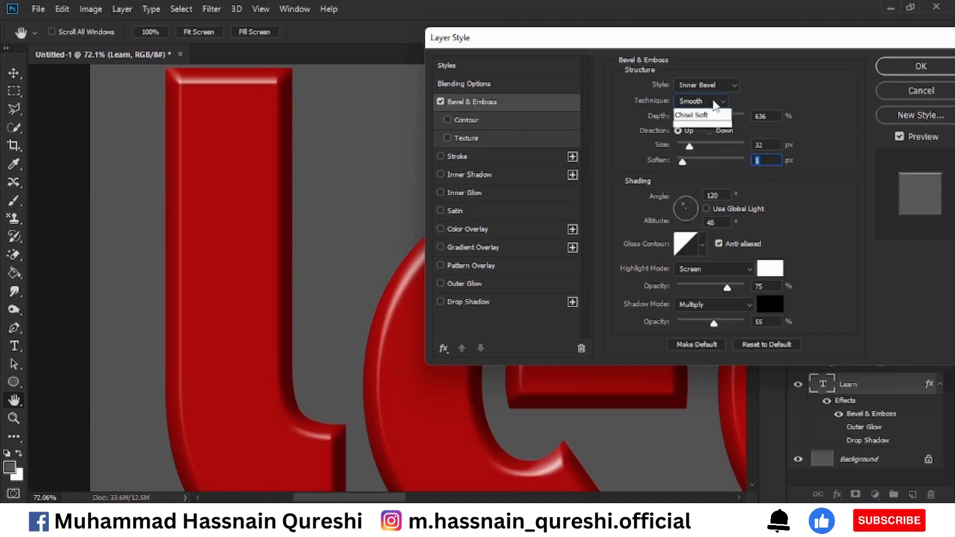
{"action": "left_click", "coordinate": [706, 124]}
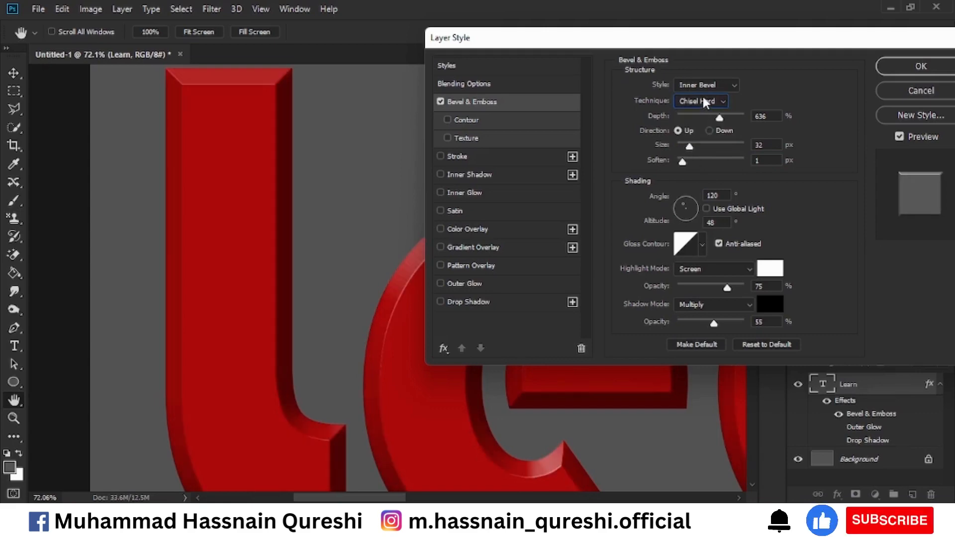
{"action": "left_click", "coordinate": [706, 102]}
{"action": "left_click", "coordinate": [697, 133]}
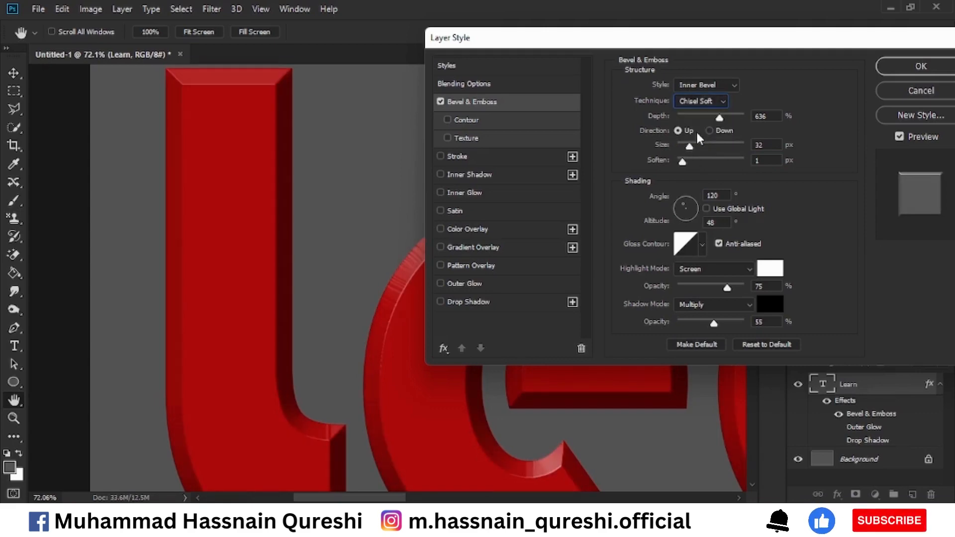
{"action": "left_click", "coordinate": [705, 100]}
{"action": "left_click", "coordinate": [706, 123]}
{"action": "left_click", "coordinate": [713, 102]}
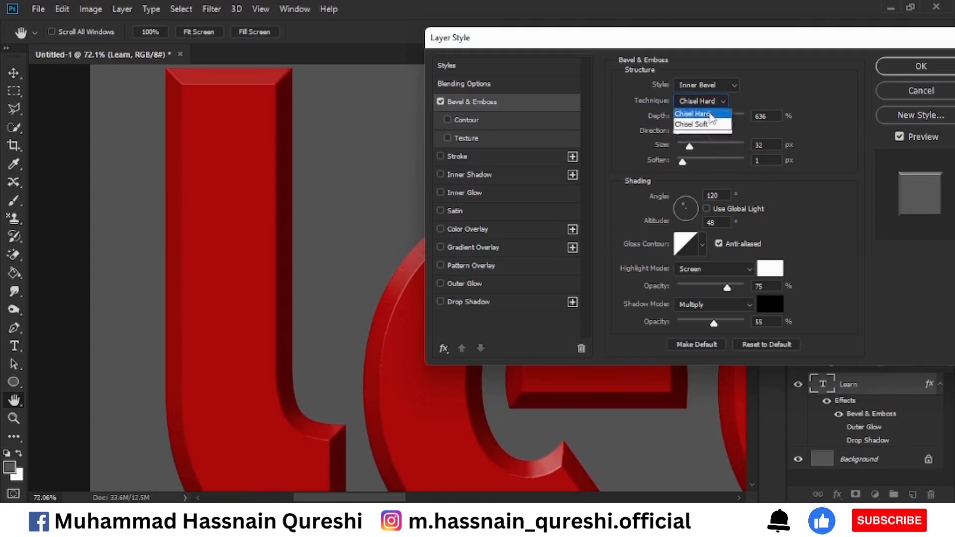
{"action": "left_click", "coordinate": [710, 114]}
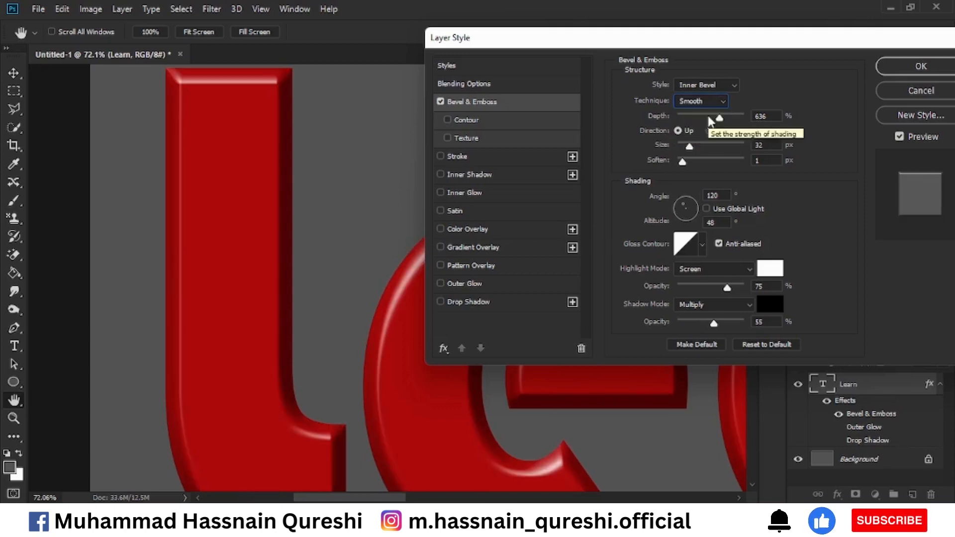
Set the bevel's depth to about 605% and its shading light to an angle of about 108° and altitude of about 42°
{"action": "left_click_drag", "start_coordinate": [719, 118], "coordinate": [717, 120]}
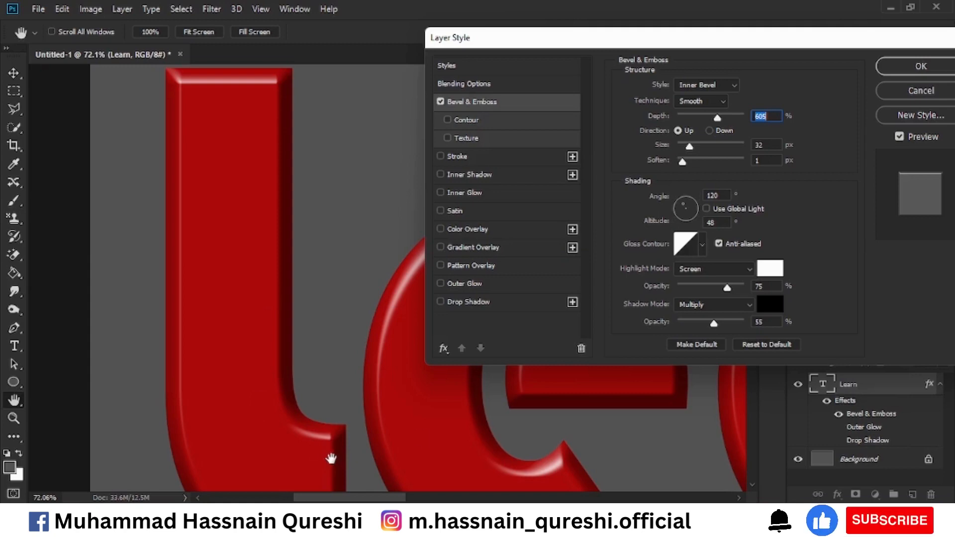
{"action": "mouse_move", "coordinate": [683, 163]}
{"action": "left_mouse_down"}
{"action": "mouse_move", "coordinate": [710, 164]}
{"action": "mouse_move", "coordinate": [682, 165]}
{"action": "left_mouse_up"}
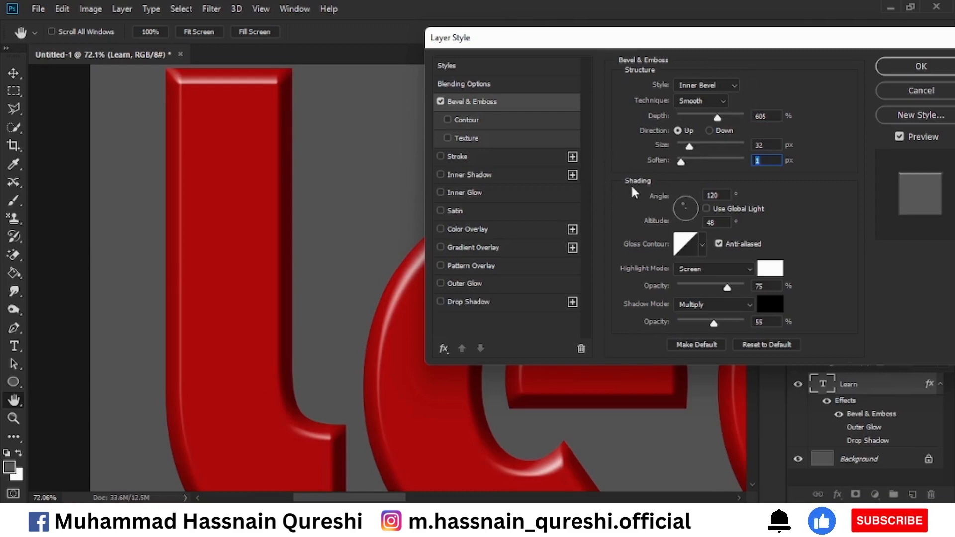
{"action": "left_click_drag", "start_coordinate": [684, 201], "coordinate": [680, 201]}
{"action": "left_click", "coordinate": [680, 201]}
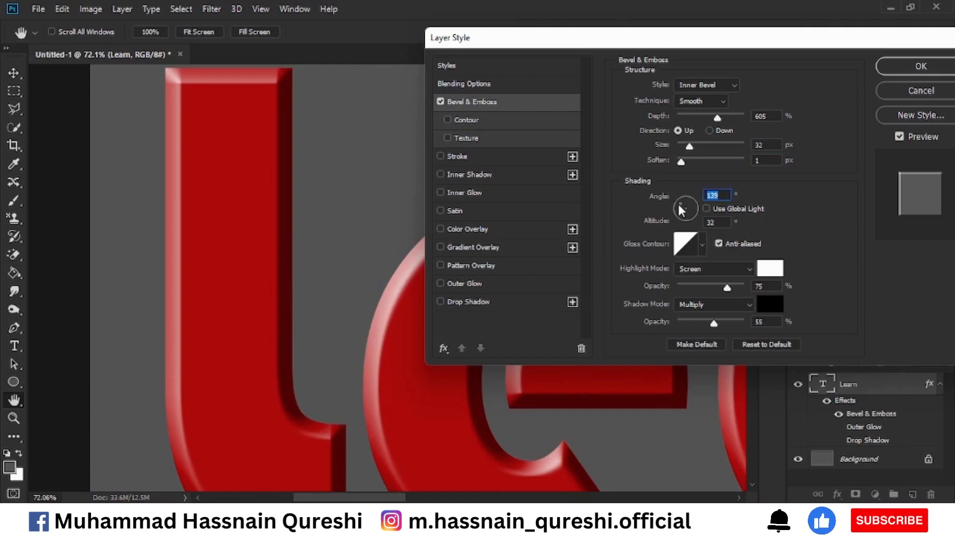
{"action": "left_click_drag", "start_coordinate": [680, 205], "coordinate": [682, 200]}
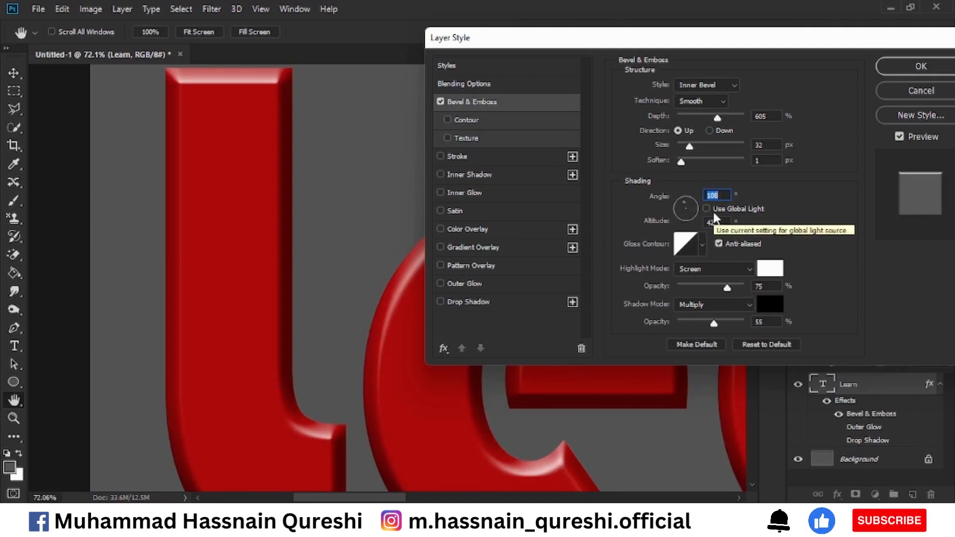
Inspect the gloss contour's curve, try the single-peak contour preset, and restore the Linear gloss contour
{"action": "left_click", "coordinate": [687, 242]}
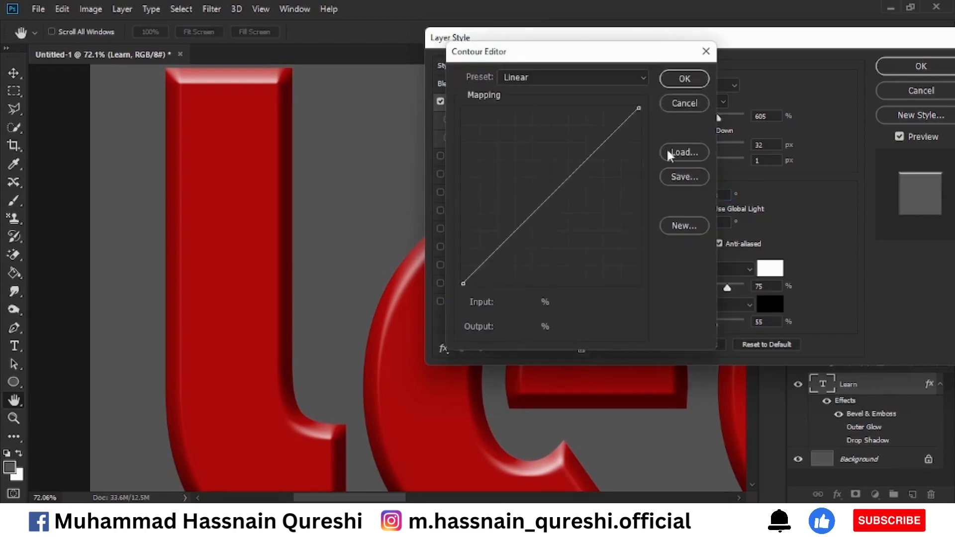
{"action": "left_click", "coordinate": [711, 60]}
{"action": "left_click", "coordinate": [702, 251]}
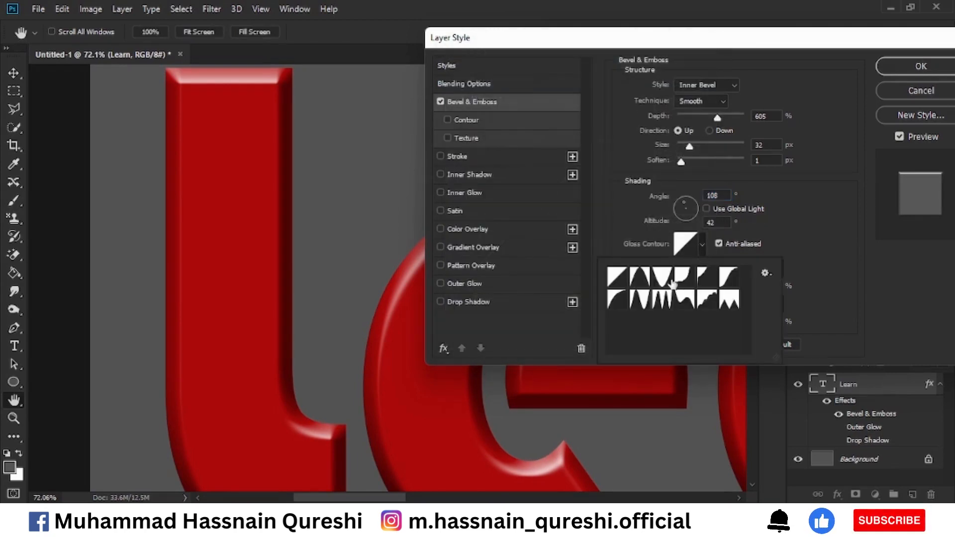
{"action": "left_click", "coordinate": [647, 280]}
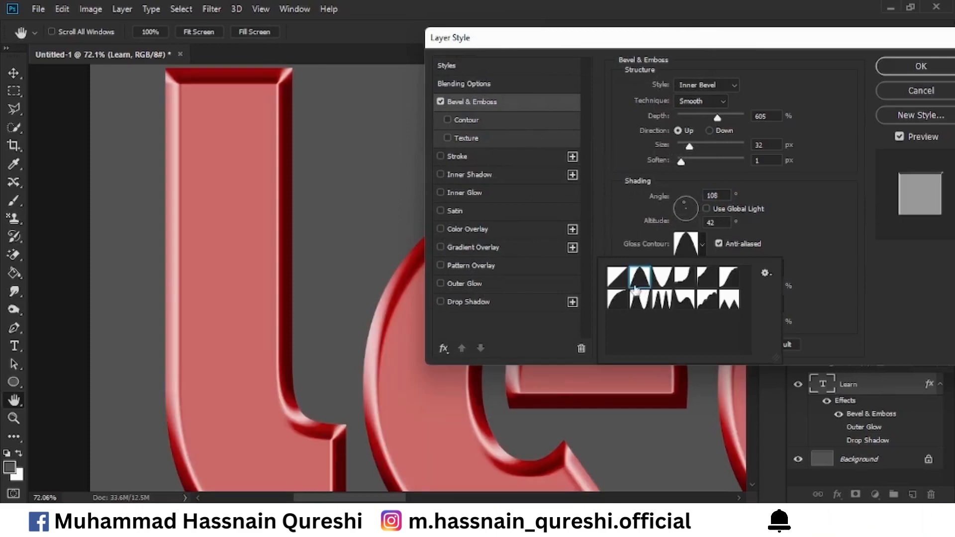
{"action": "left_click", "coordinate": [617, 279]}
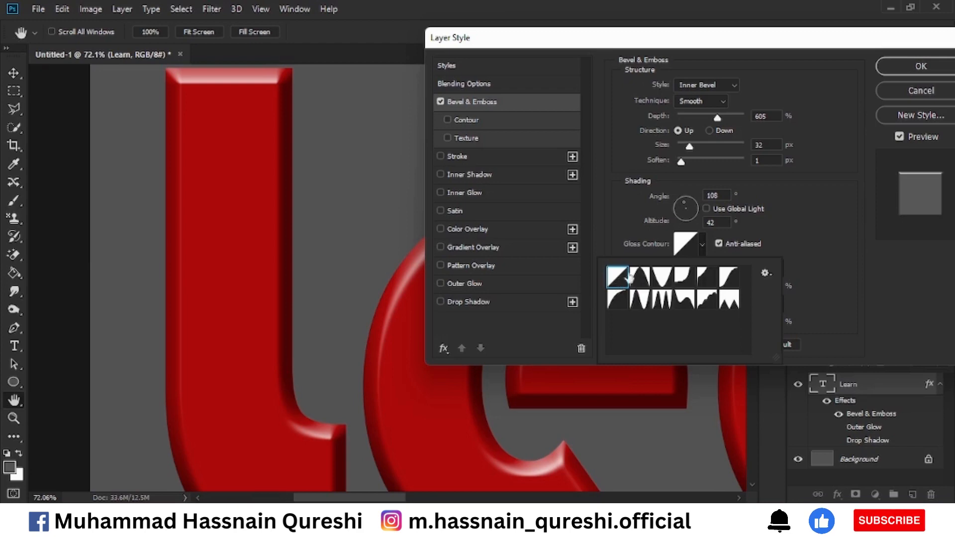
{"action": "left_click", "coordinate": [820, 227]}
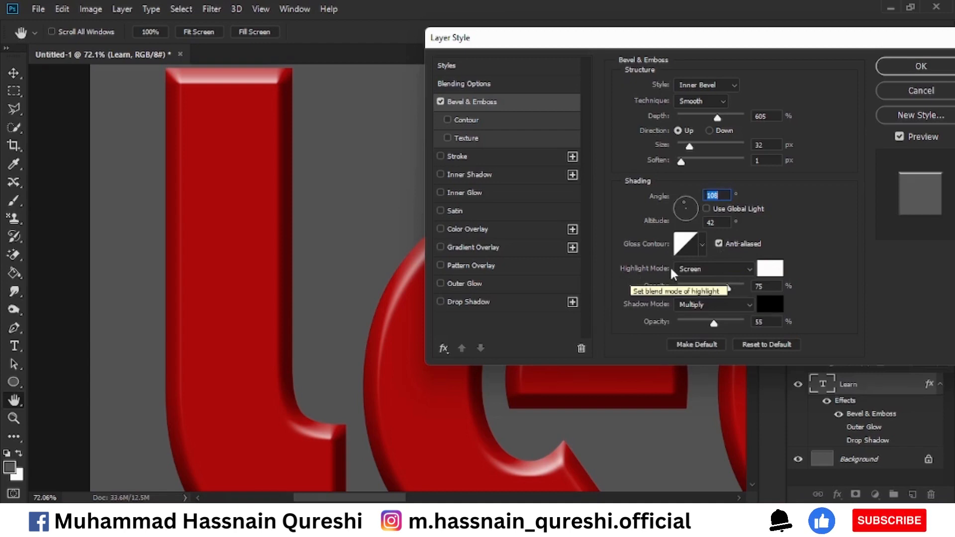
Try Multiply as the bevel's highlight mode, and return it to Screen
{"action": "left_click", "coordinate": [748, 268]}
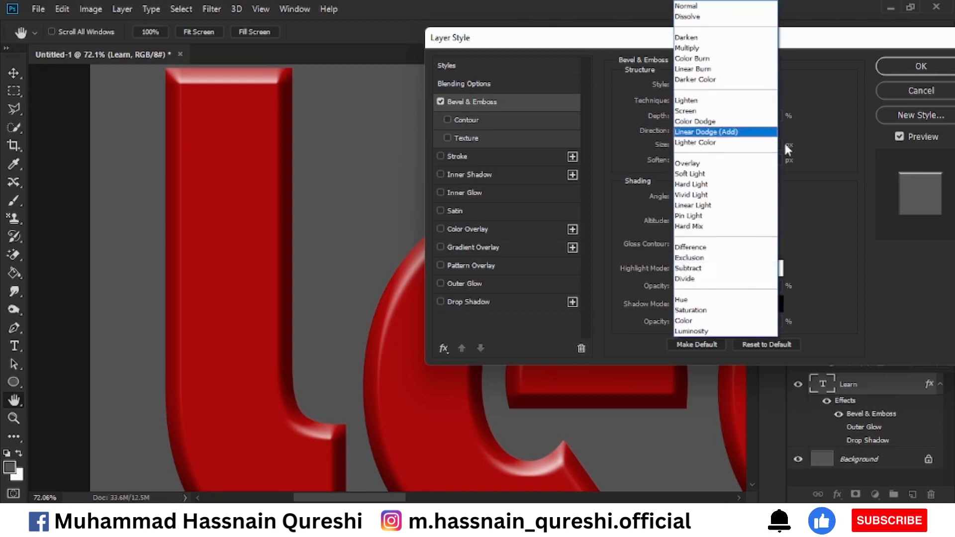
{"action": "left_click", "coordinate": [712, 48]}
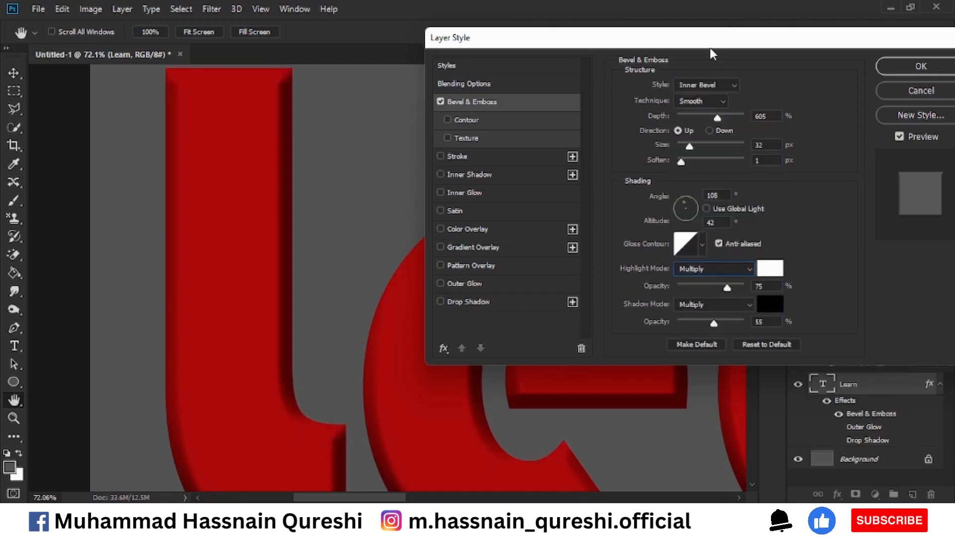
{"action": "left_click", "coordinate": [747, 269]}
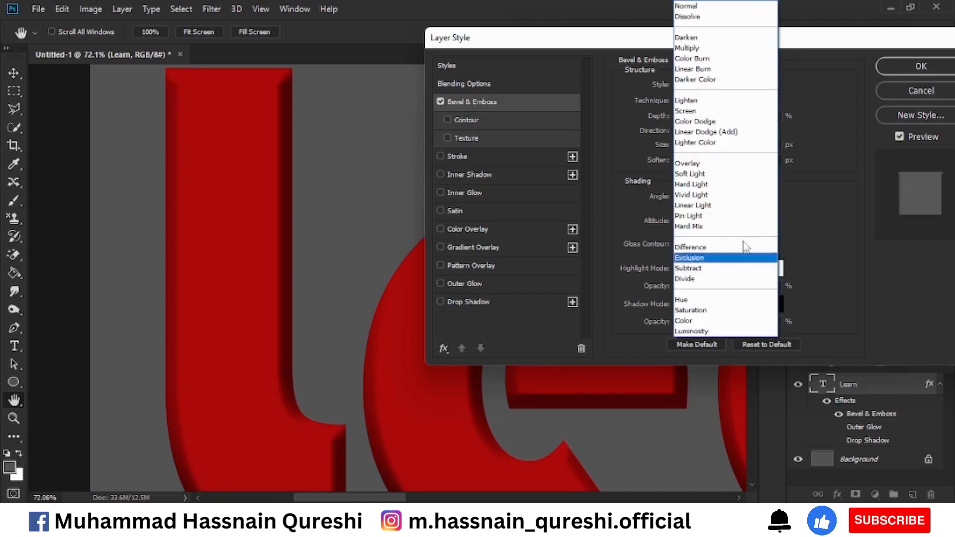
{"action": "left_click", "coordinate": [715, 110]}
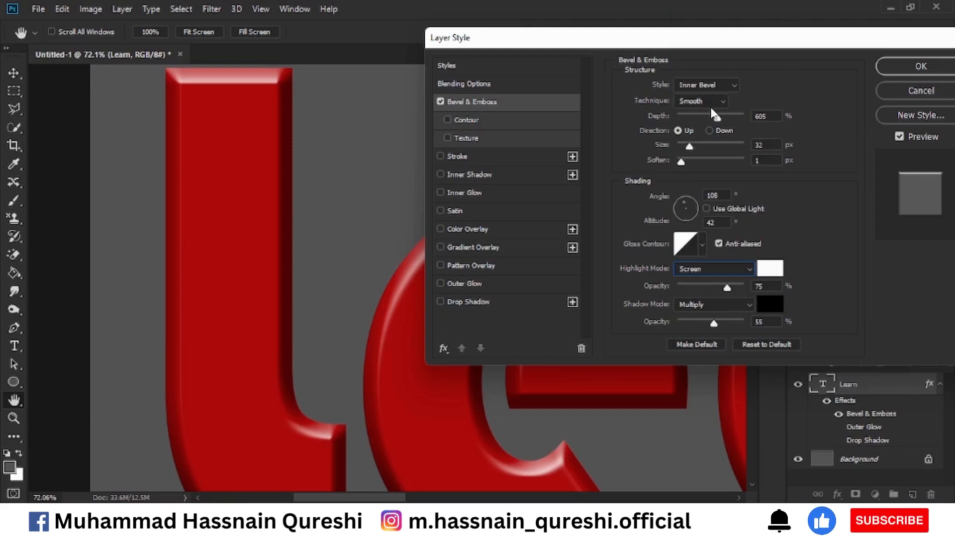
Switch the bevel's highlight blending to Multiply once more, and set it back to Screen
{"action": "left_click", "coordinate": [744, 268]}
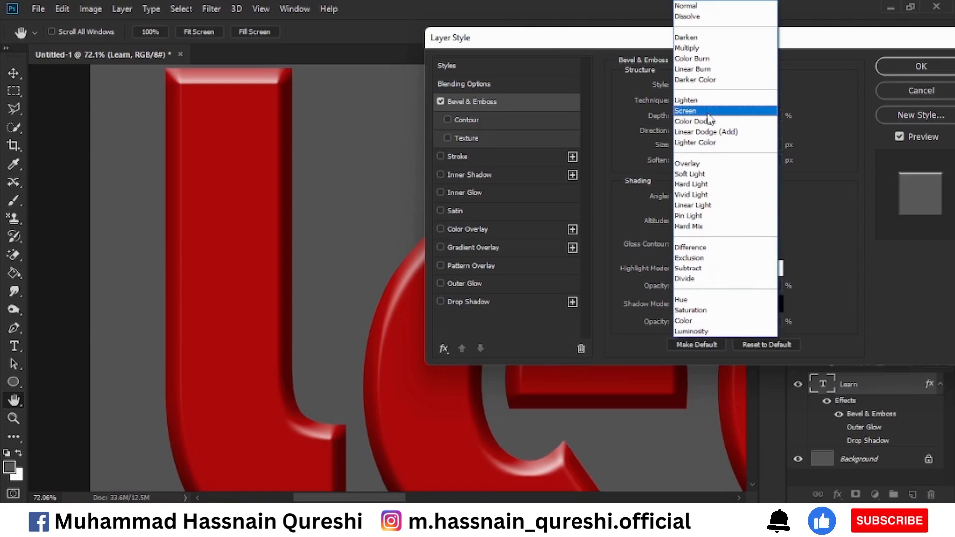
{"action": "left_click", "coordinate": [701, 49]}
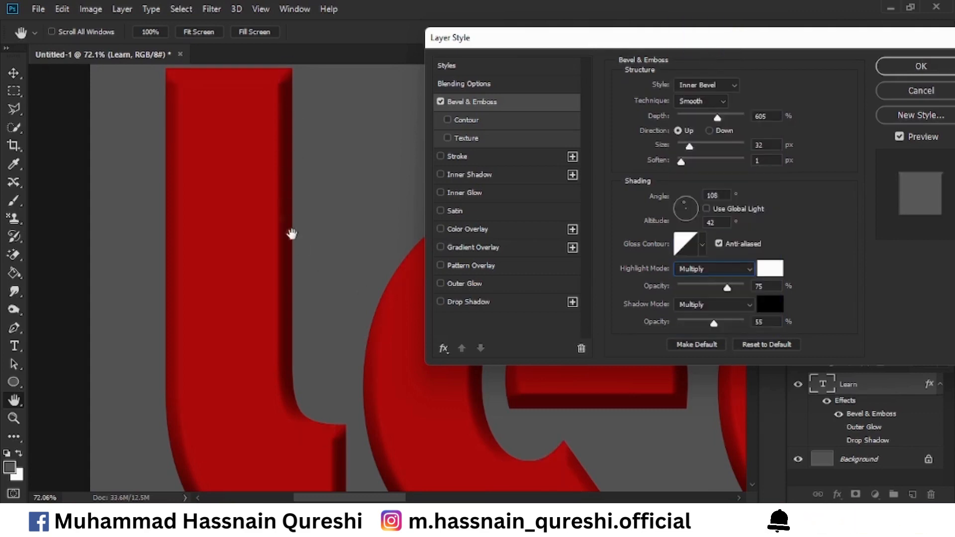
{"action": "left_click", "coordinate": [706, 272]}
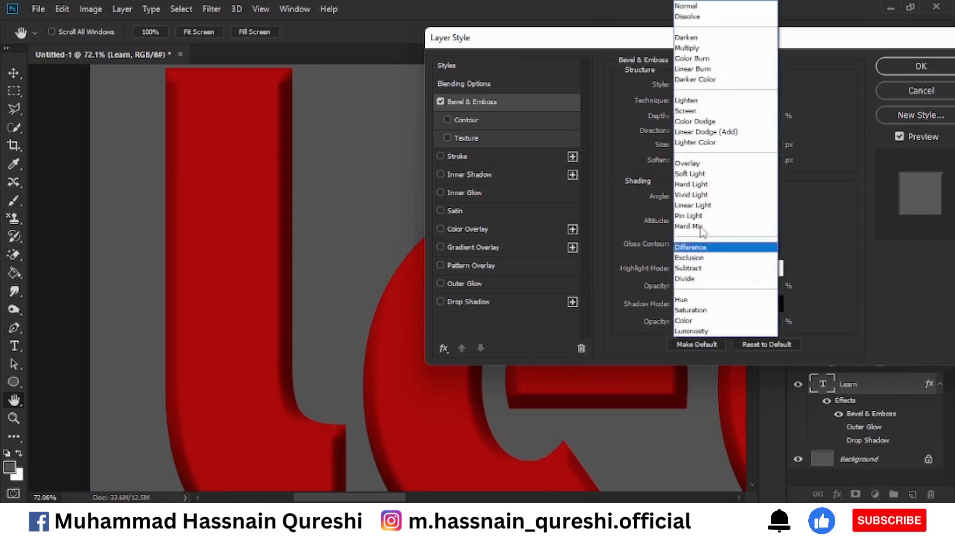
{"action": "left_click", "coordinate": [690, 112]}
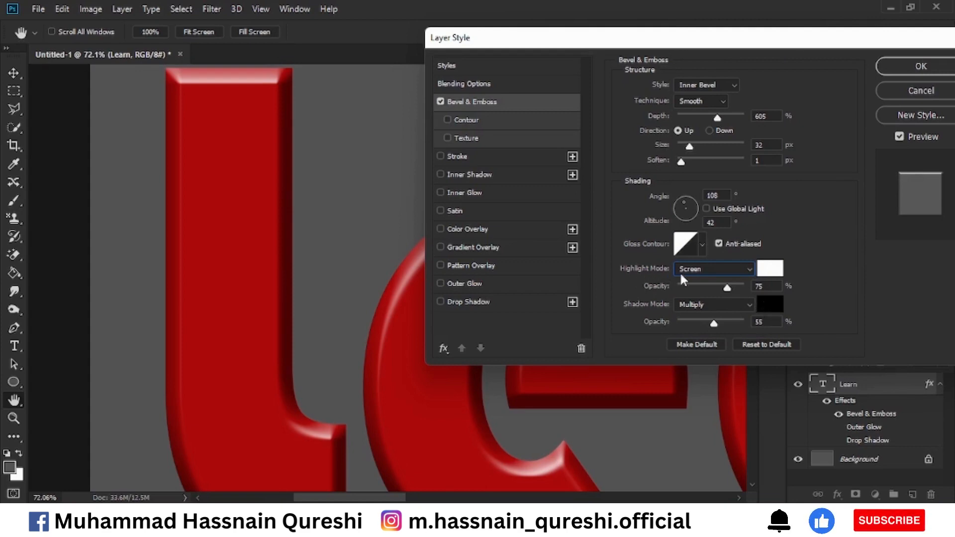
Try a bright yellow highlight color on the bevel, and restore the highlight to white (ffffff)
{"action": "left_click", "coordinate": [772, 271]}
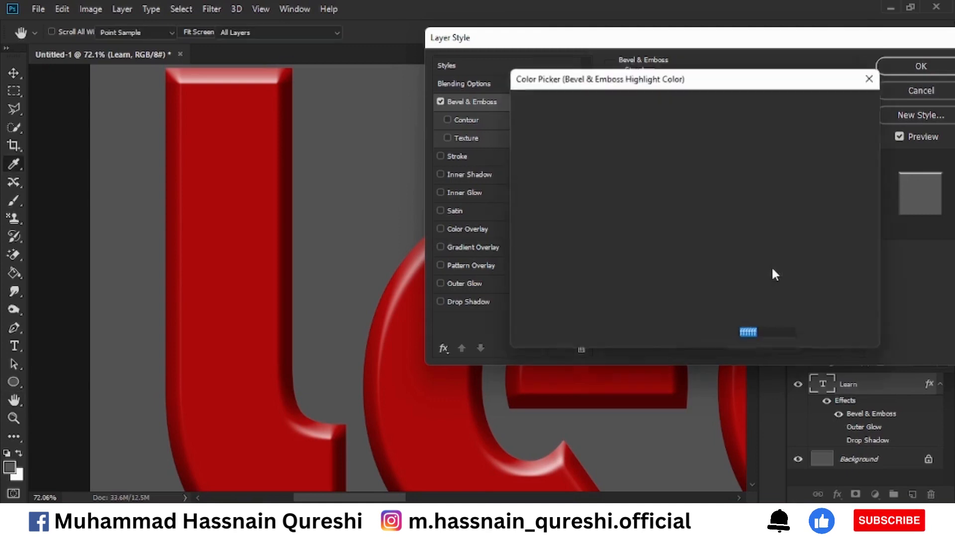
{"action": "left_click", "coordinate": [710, 259]}
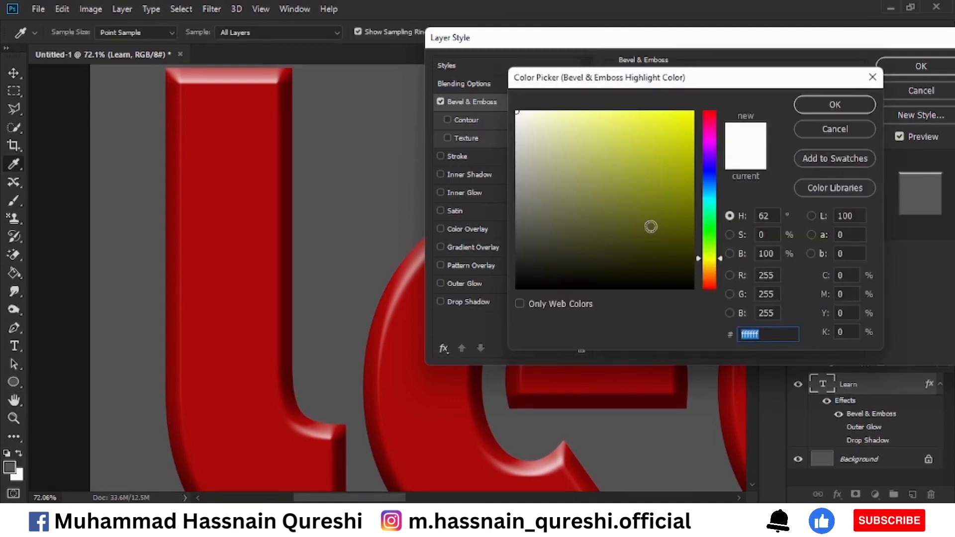
{"action": "left_click", "coordinate": [694, 111]}
{"action": "left_click", "coordinate": [805, 107]}
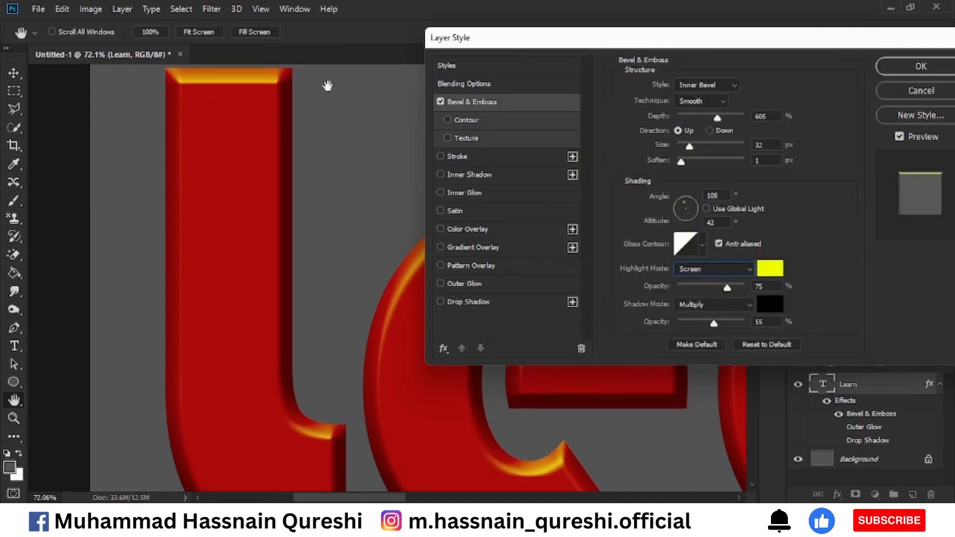
{"action": "left_click", "coordinate": [763, 274]}
{"action": "type", "text": "ffffff"}
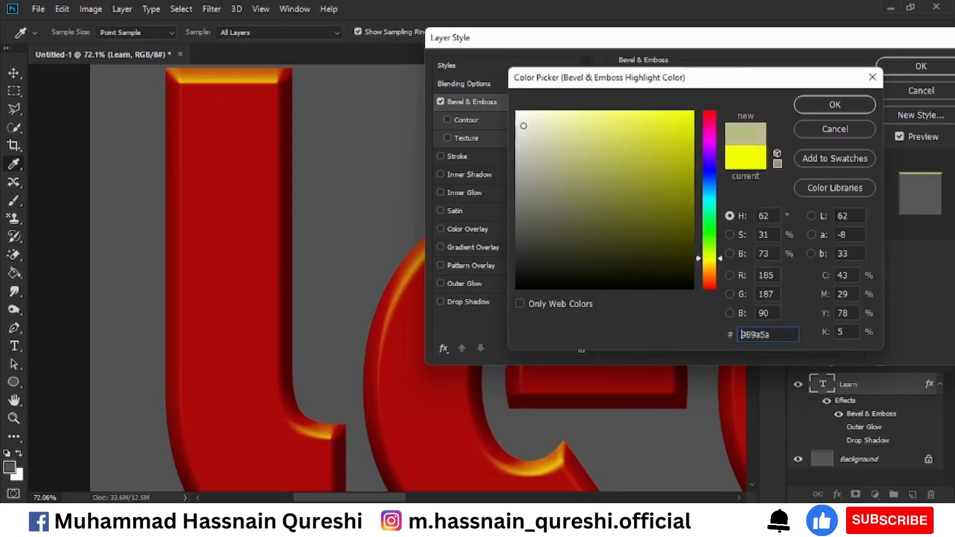
{"action": "left_click", "coordinate": [837, 106]}
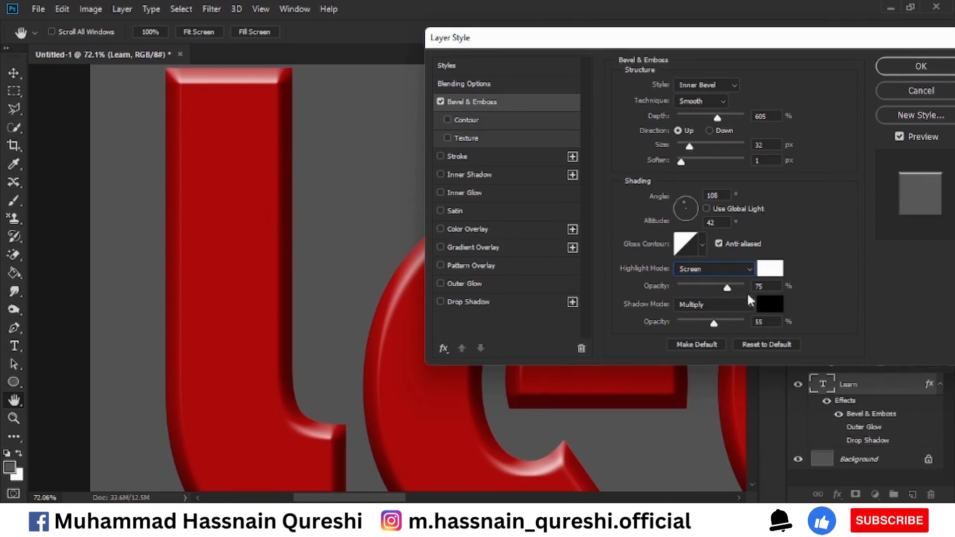
Set the bevel's highlight opacity to 68% and shadow opacity to 52%, and preview the Contour sub-effect before switching it off
{"action": "mouse_move", "coordinate": [727, 287]}
{"action": "left_mouse_down"}
{"action": "mouse_move", "coordinate": [698, 291]}
{"action": "mouse_move", "coordinate": [798, 288]}
{"action": "mouse_move", "coordinate": [749, 303]}
{"action": "mouse_move", "coordinate": [724, 291]}
{"action": "left_mouse_up"}
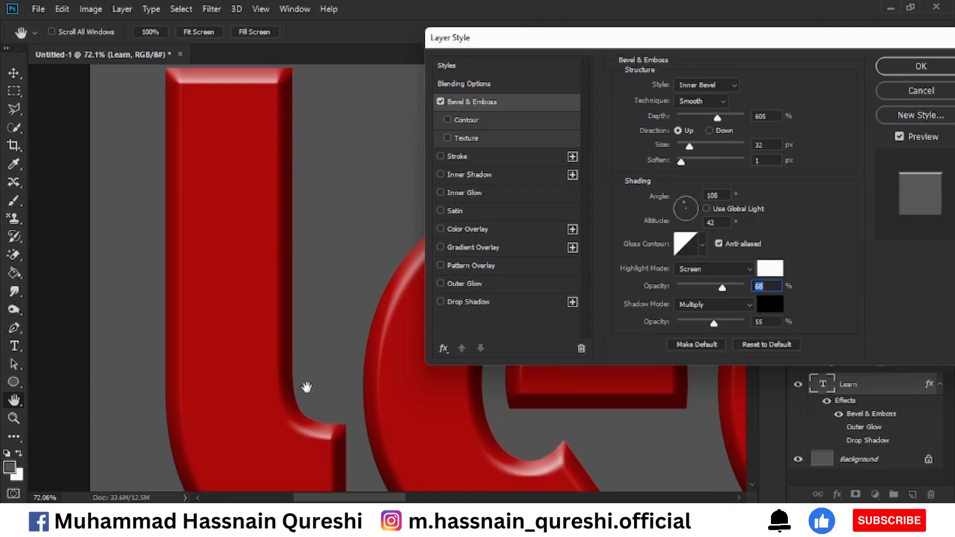
{"action": "mouse_move", "coordinate": [713, 327]}
{"action": "left_mouse_down"}
{"action": "mouse_move", "coordinate": [700, 325]}
{"action": "mouse_move", "coordinate": [774, 324]}
{"action": "mouse_move", "coordinate": [704, 321]}
{"action": "mouse_move", "coordinate": [712, 323]}
{"action": "left_mouse_up"}
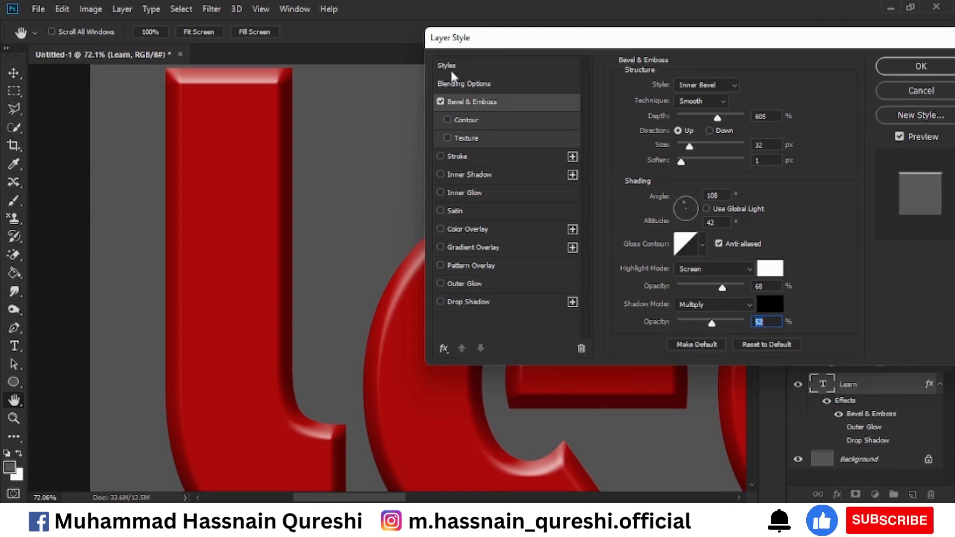
{"action": "left_click", "coordinate": [455, 119]}
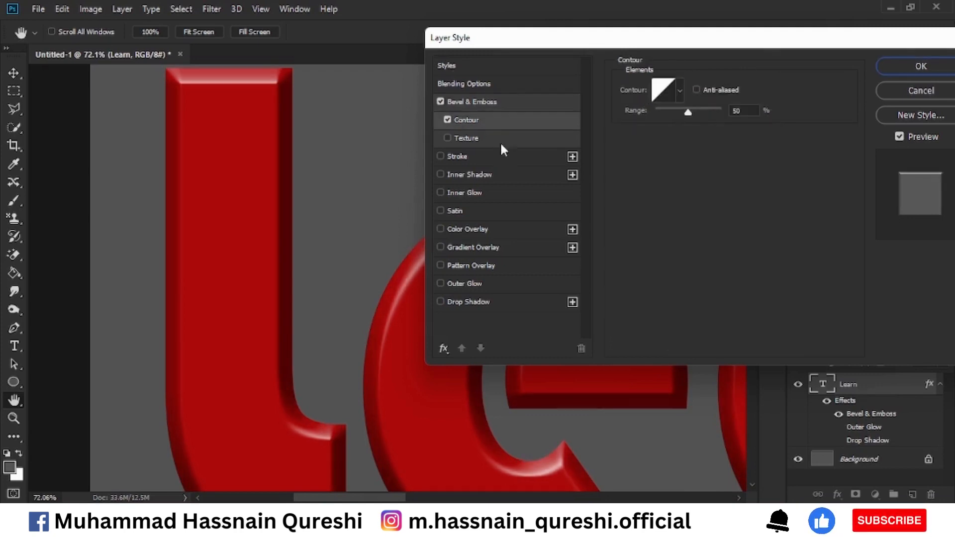
{"action": "left_click", "coordinate": [447, 120]}
{"action": "left_click", "coordinate": [472, 101]}
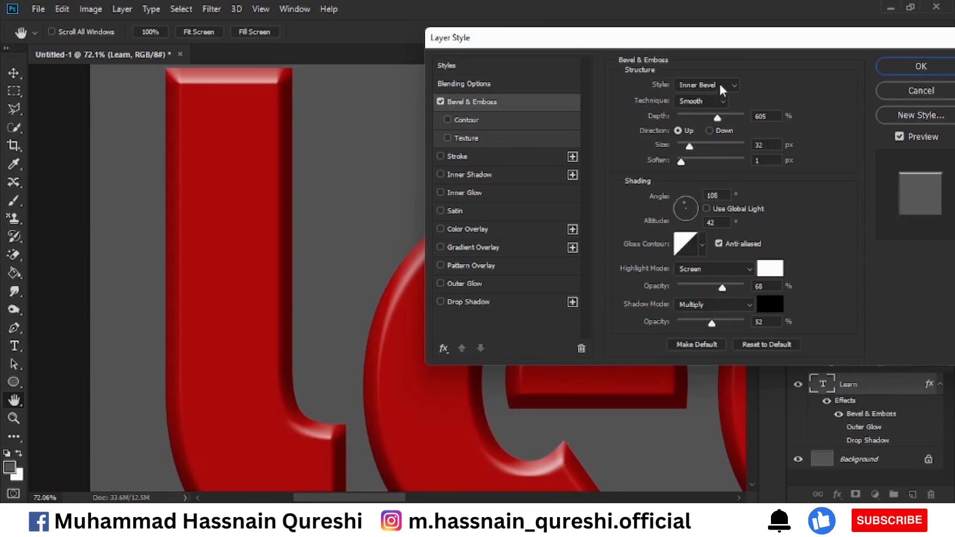
Compare the Outer Bevel, Emboss, Pillow Emboss and Stroke Emboss styles on the text, and turn off Bevel & Emboss
{"action": "left_click", "coordinate": [722, 87]}
{"action": "left_click", "coordinate": [713, 102]}
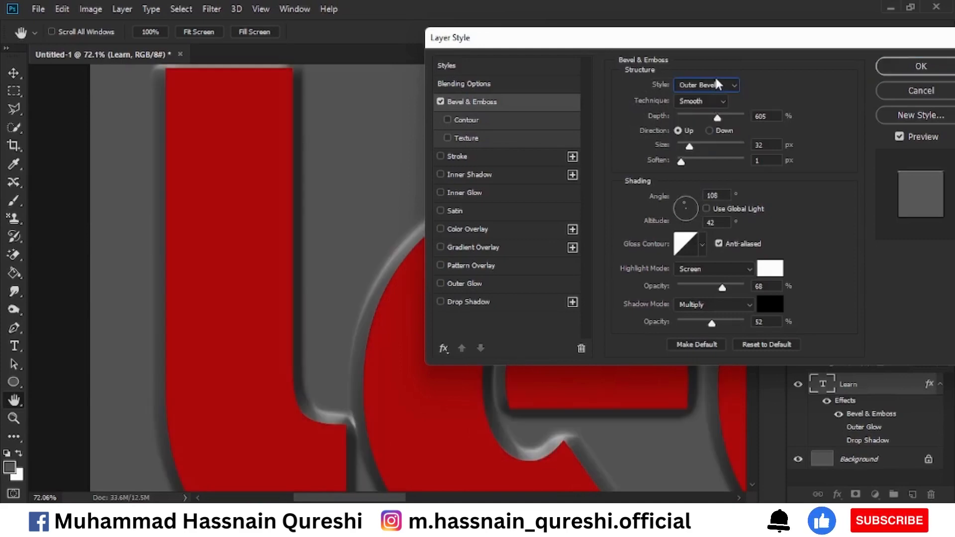
{"action": "left_click", "coordinate": [717, 85]}
{"action": "left_click", "coordinate": [705, 116]}
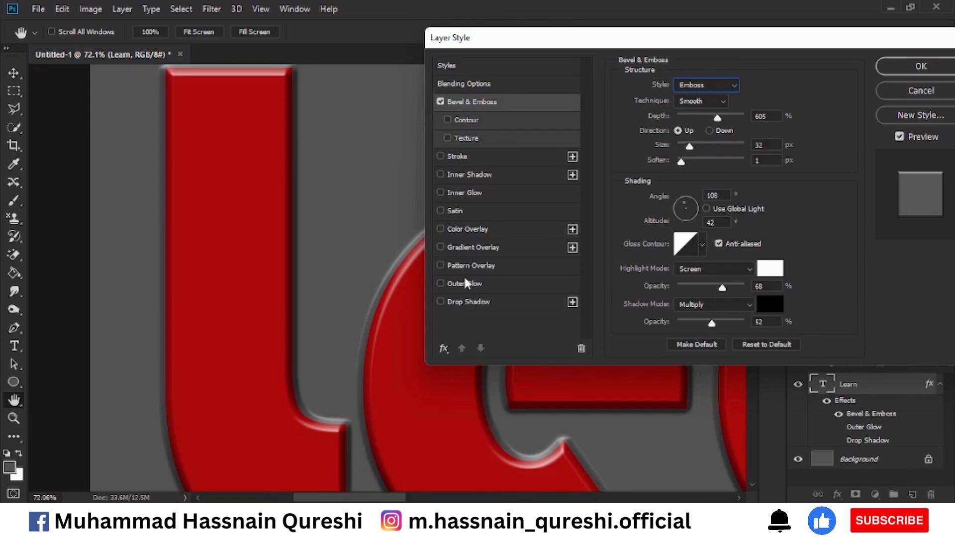
{"action": "left_click", "coordinate": [692, 85]}
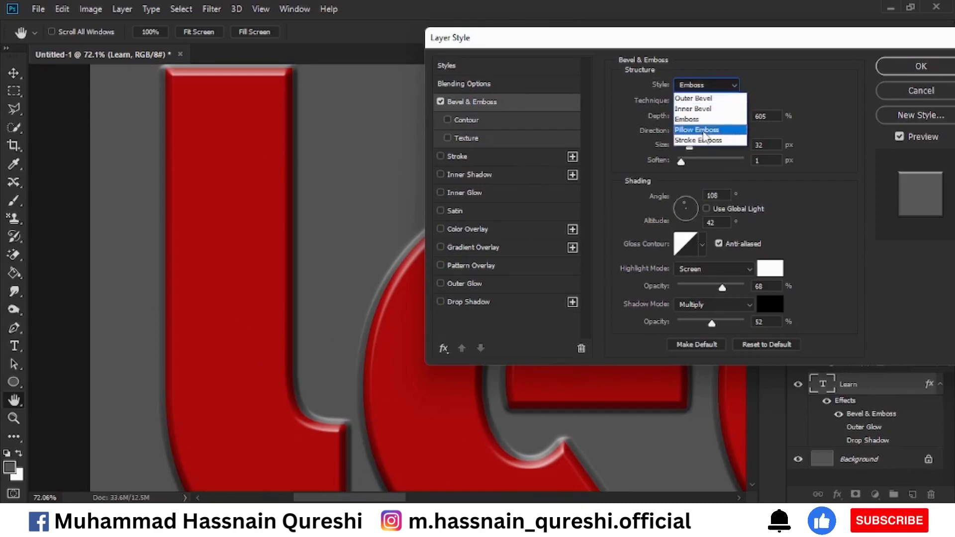
{"action": "left_click", "coordinate": [703, 130]}
{"action": "left_click", "coordinate": [726, 87]}
{"action": "left_click", "coordinate": [709, 130]}
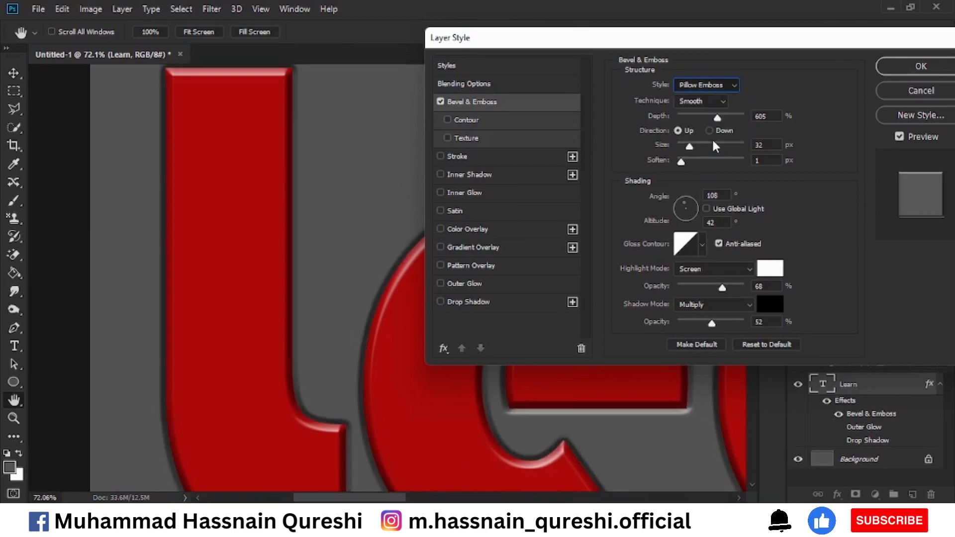
{"action": "left_click", "coordinate": [715, 88]}
{"action": "left_click", "coordinate": [714, 105]}
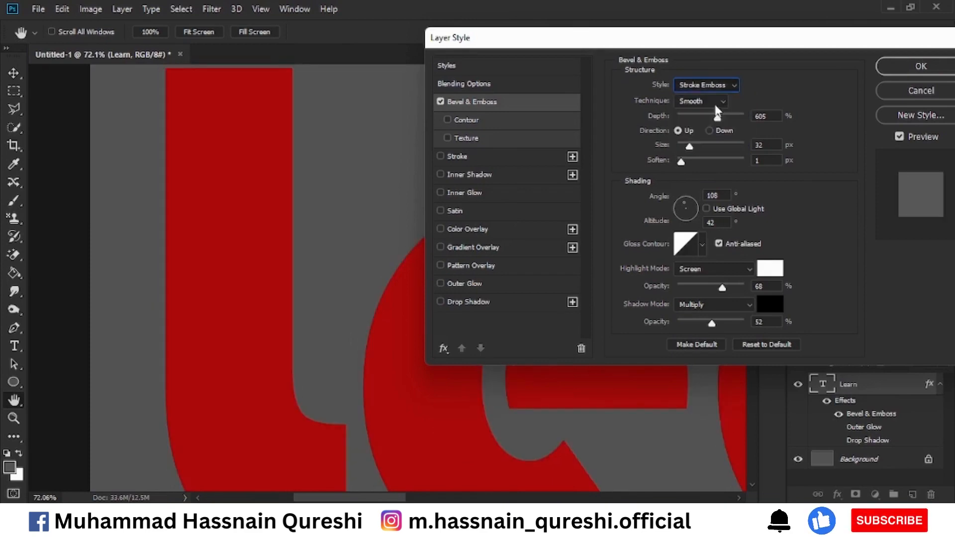
{"action": "left_click", "coordinate": [440, 102]}
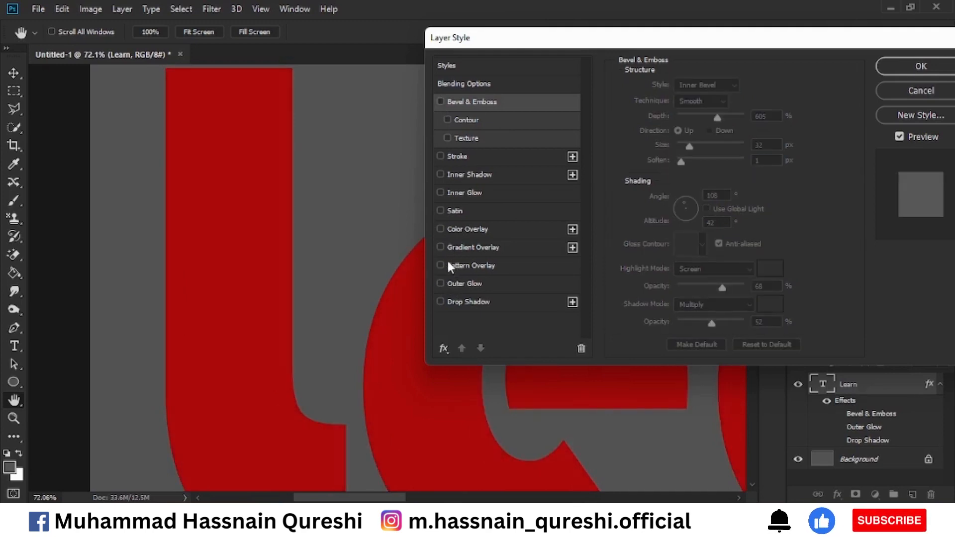
Preview the Pattern Overlay effect on the text, and replace it with the Gradient Overlay effect
{"action": "left_click", "coordinate": [469, 261]}
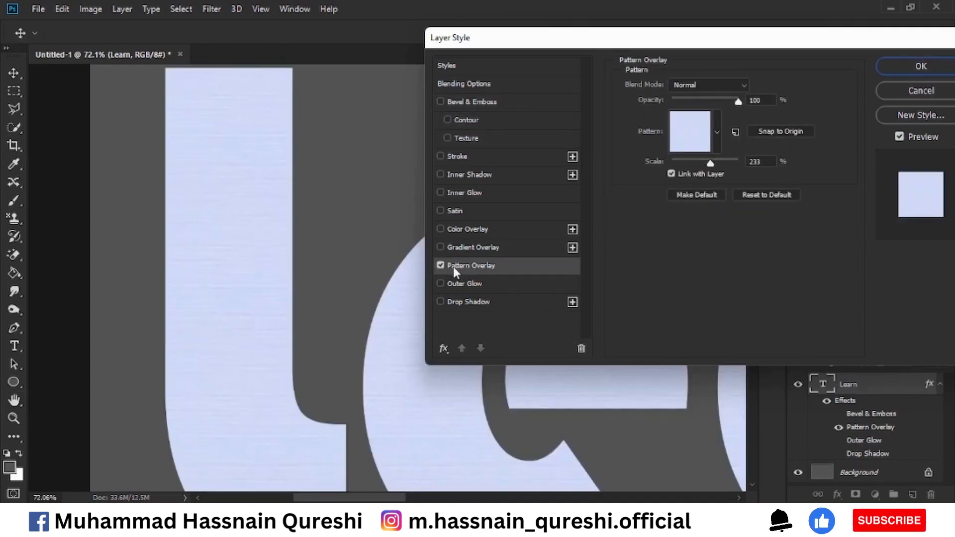
{"action": "left_click", "coordinate": [441, 265]}
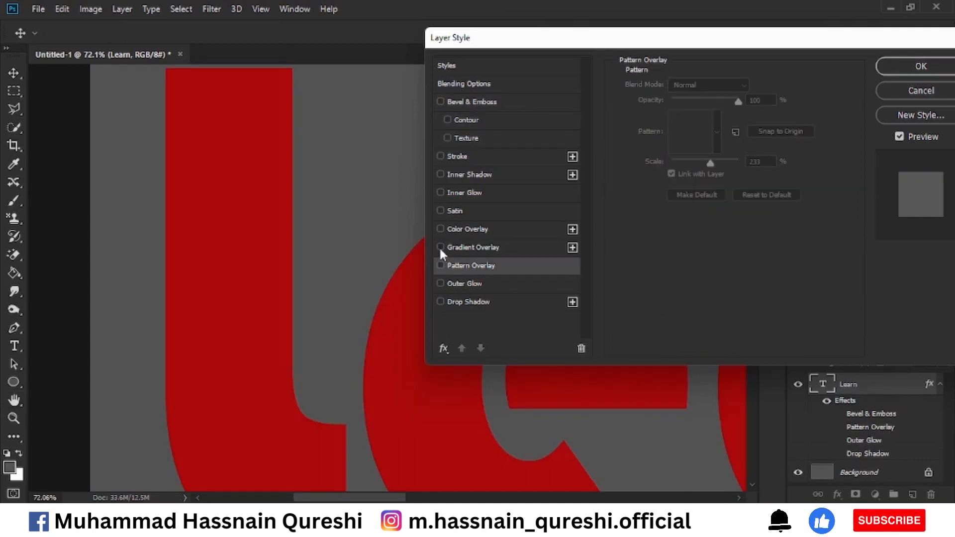
{"action": "left_click", "coordinate": [440, 247]}
{"action": "left_click", "coordinate": [551, 248]}
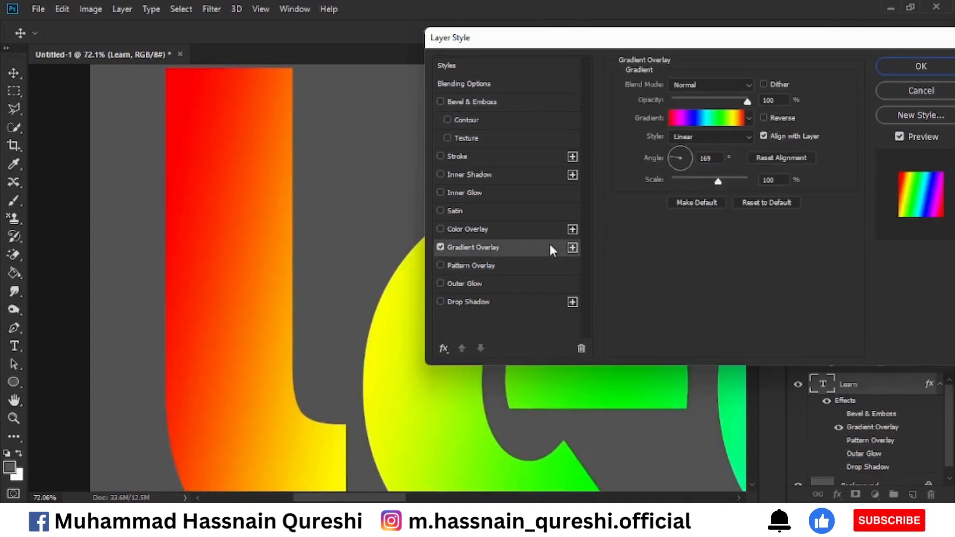
Try the Red, Green gradient preset on the overlay, cancel the gradient edit, and turn off Gradient Overlay
{"action": "left_click", "coordinate": [707, 118]}
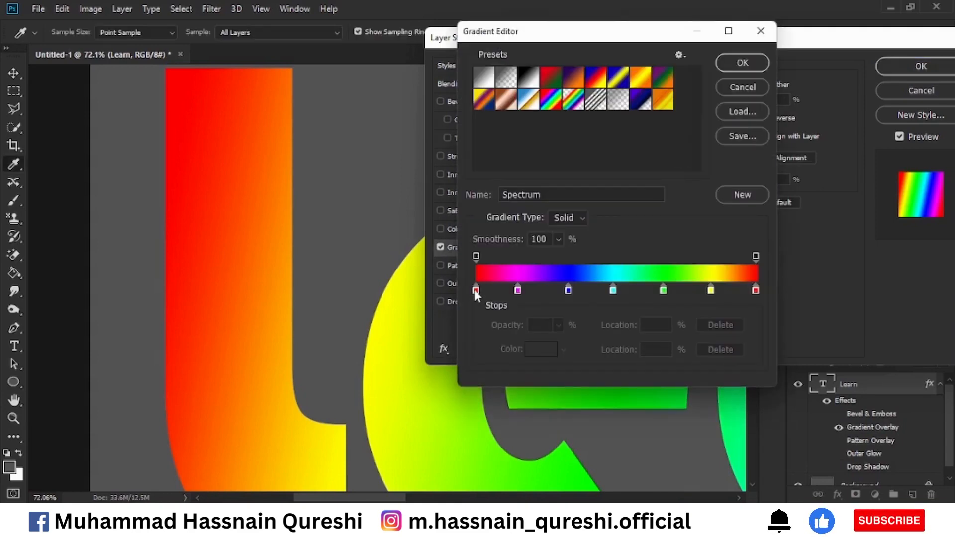
{"action": "left_click", "coordinate": [552, 79]}
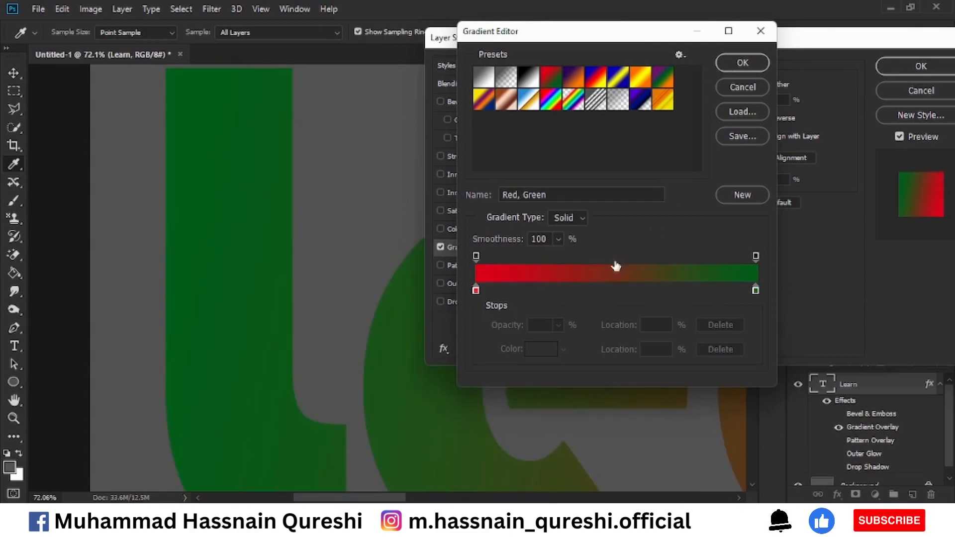
{"action": "left_click", "coordinate": [568, 218]}
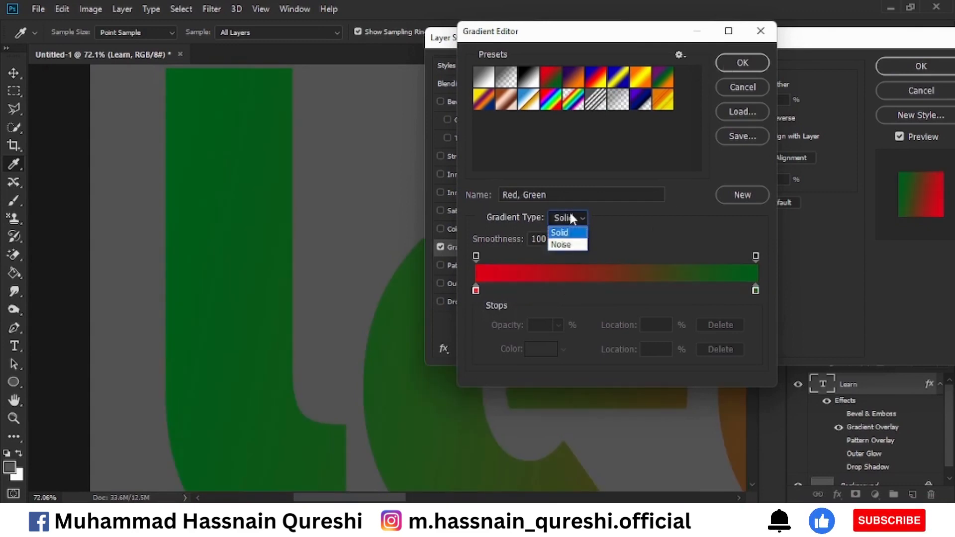
{"action": "left_click", "coordinate": [569, 217]}
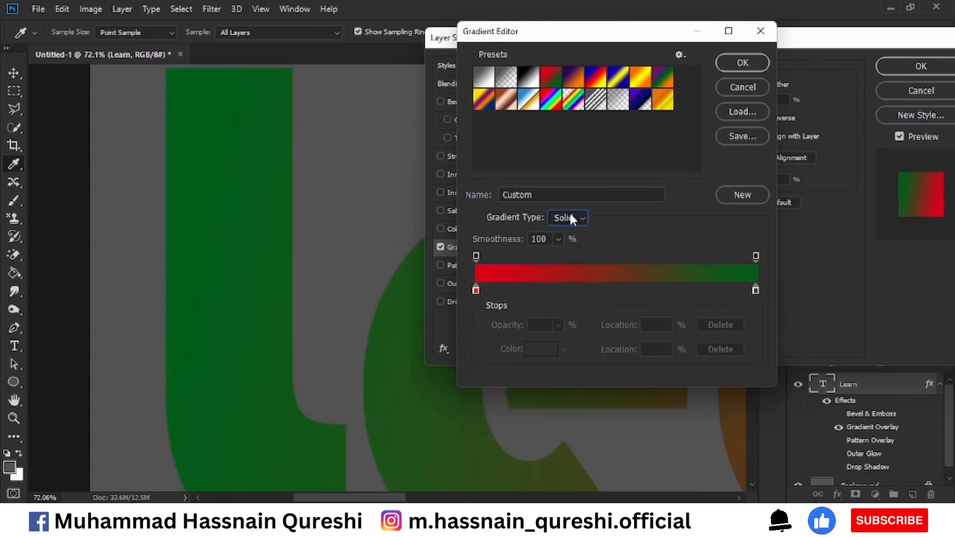
{"action": "left_click", "coordinate": [752, 90]}
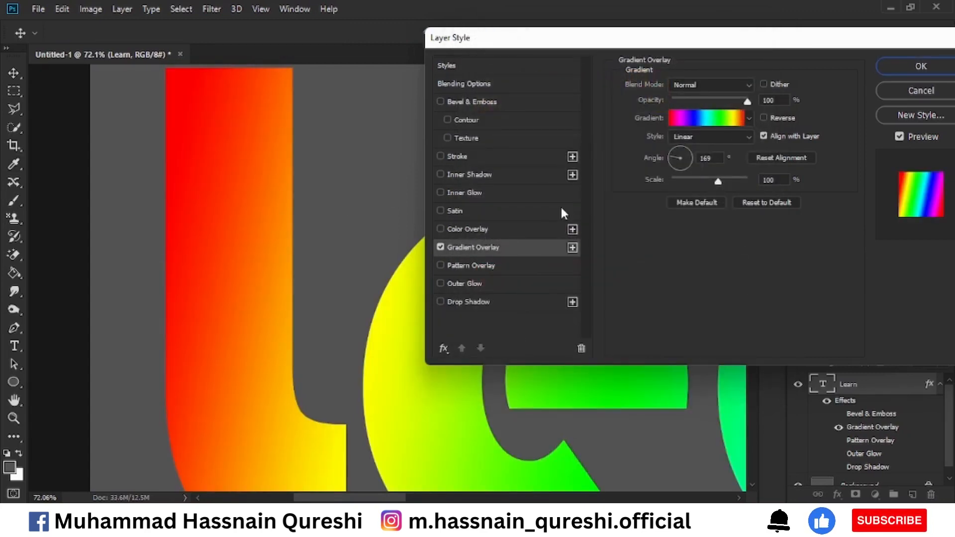
{"action": "left_click", "coordinate": [440, 246]}
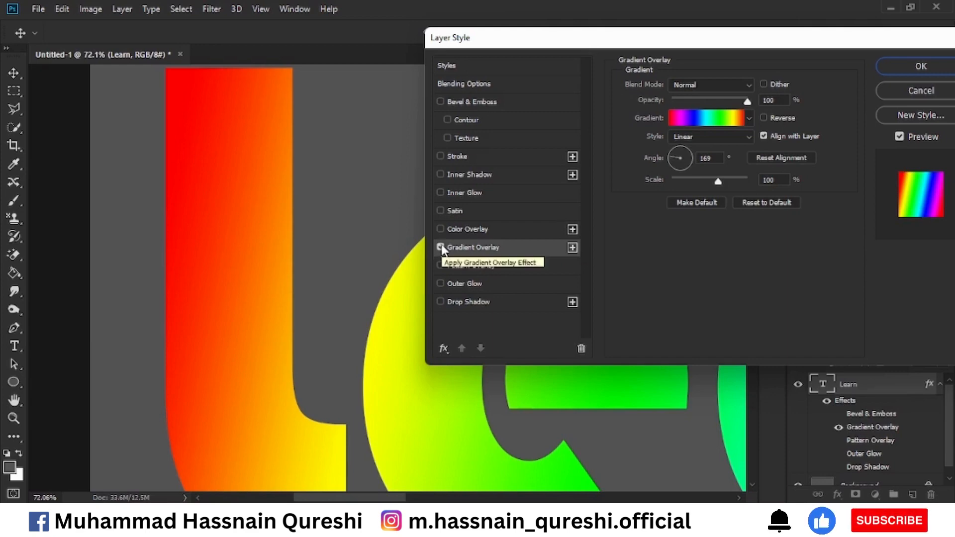
{"action": "left_click", "coordinate": [441, 246]}
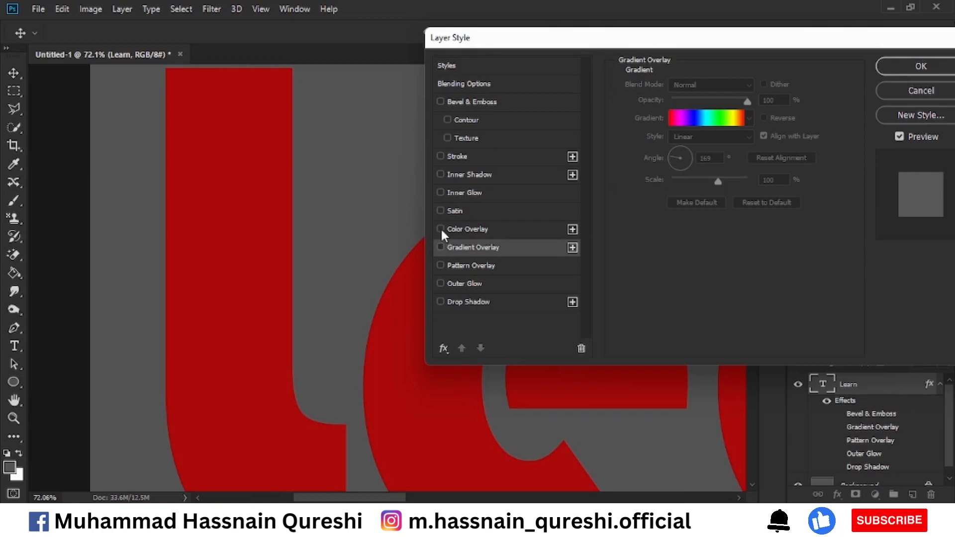
Apply a deep blue Color Overlay to the text, lower its opacity to 0%, and restore it to 100%
{"action": "left_click", "coordinate": [488, 228]}
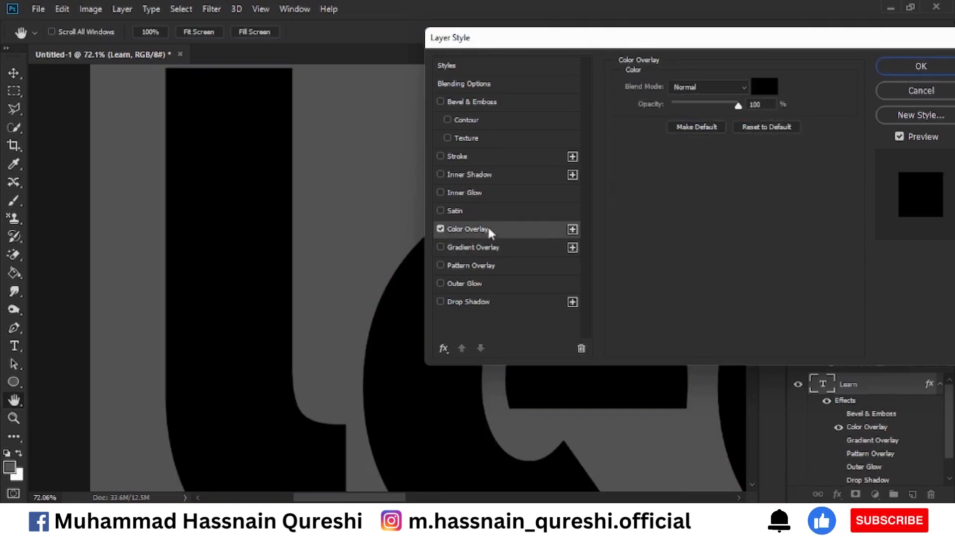
{"action": "left_click", "coordinate": [754, 90]}
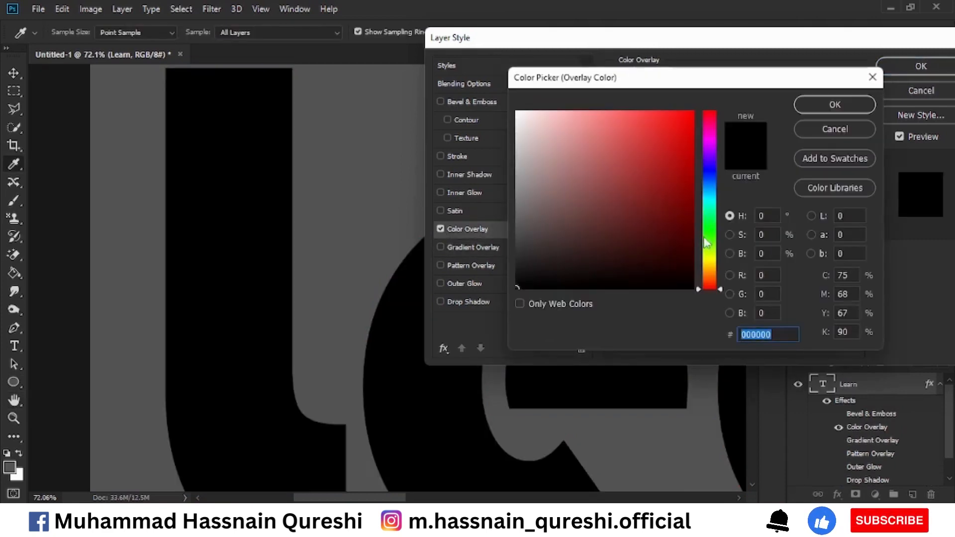
{"action": "left_click_drag", "start_coordinate": [712, 221], "coordinate": [709, 155]}
{"action": "left_click", "coordinate": [690, 150]}
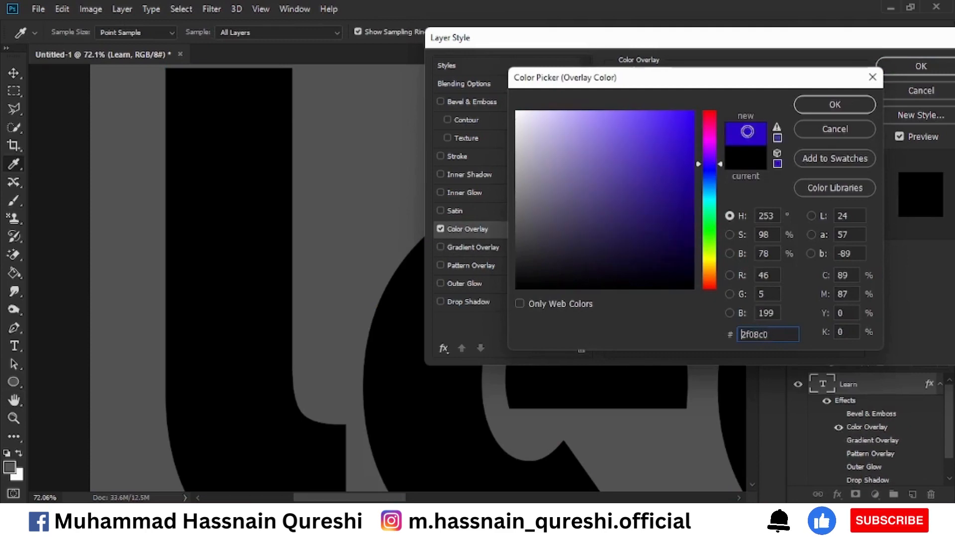
{"action": "left_click", "coordinate": [834, 105]}
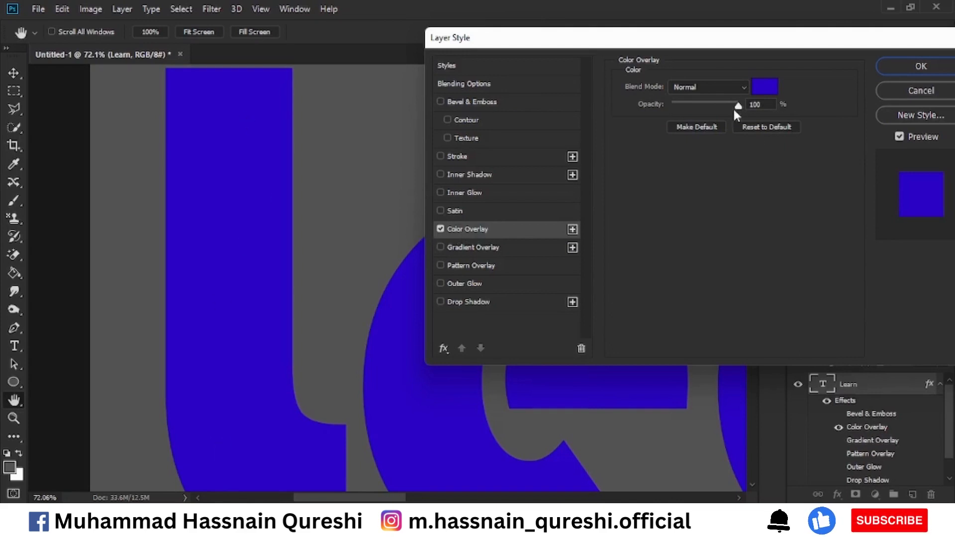
{"action": "left_click_drag", "start_coordinate": [740, 111], "coordinate": [644, 104]}
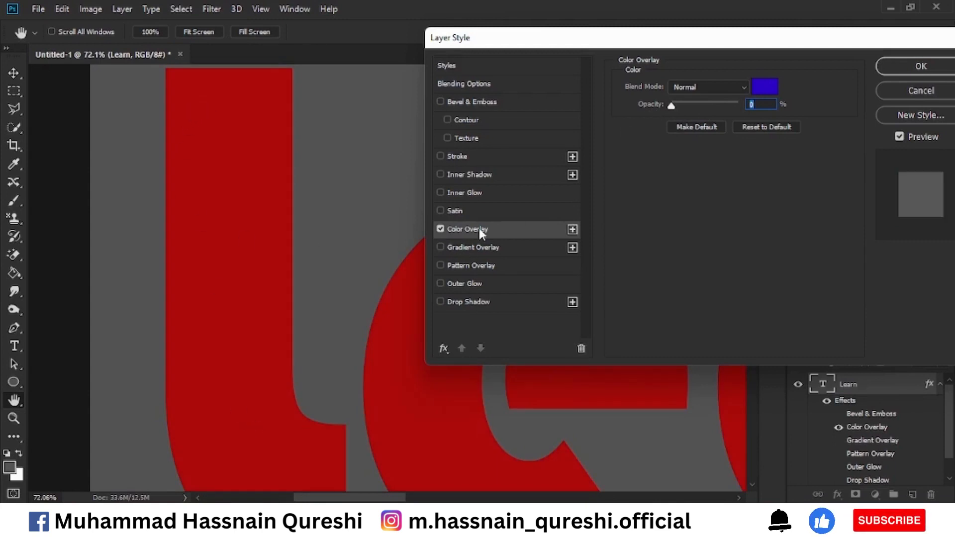
{"action": "left_click_drag", "start_coordinate": [680, 111], "coordinate": [822, 110]}
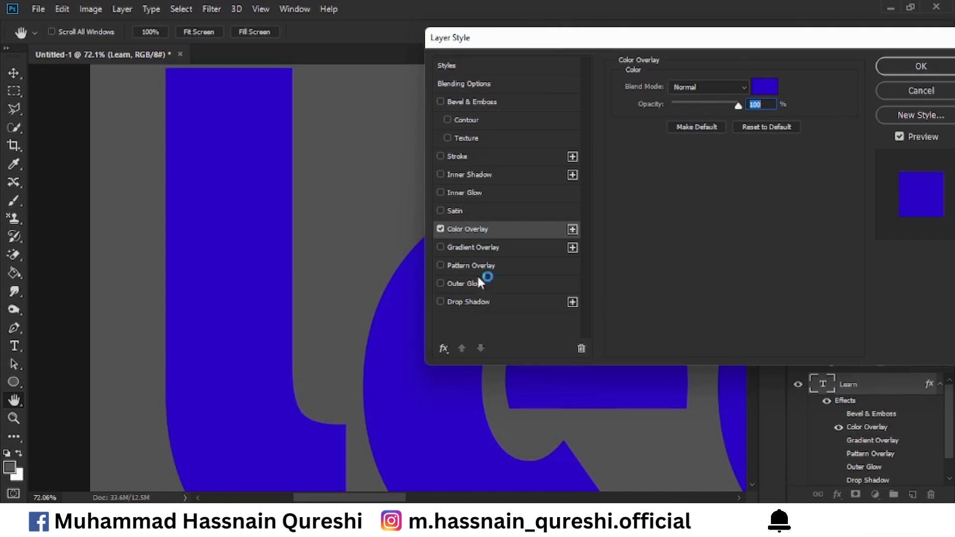
Add a Gradient Overlay with the Spectrum gradient to the text alongside the Color Overlay
{"action": "left_click", "coordinate": [456, 247]}
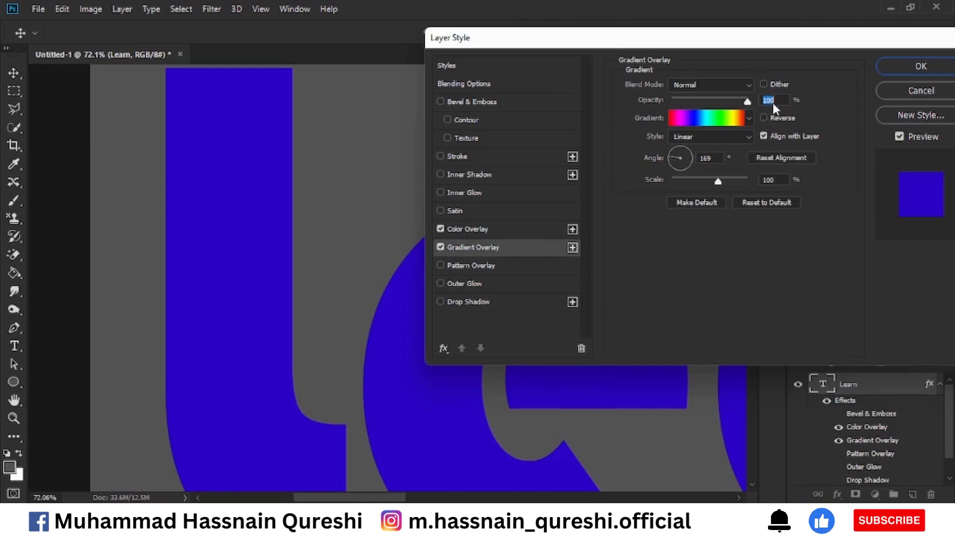
{"action": "left_click", "coordinate": [728, 120]}
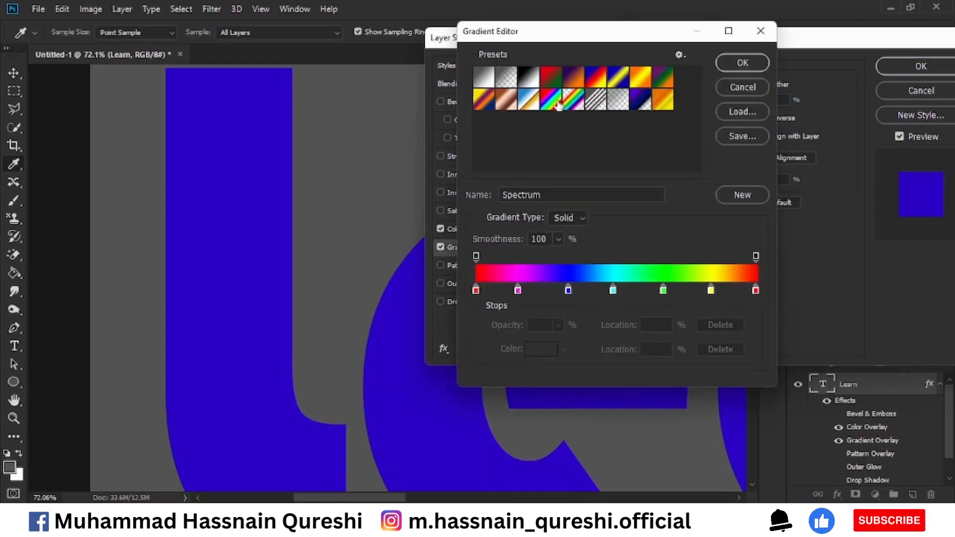
{"action": "left_click", "coordinate": [734, 63]}
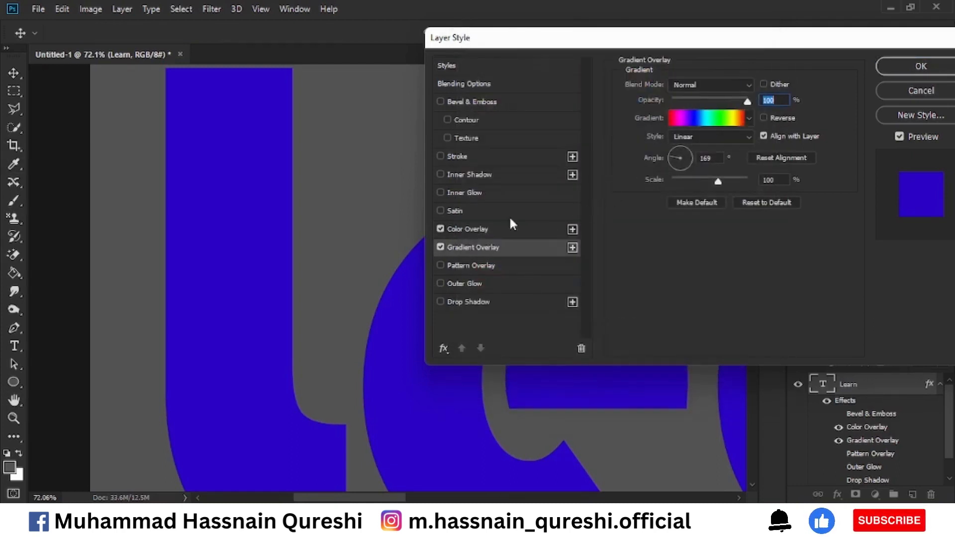
Vary the Color Overlay opacity and restore it to 100%, and turn off both Color Overlay and Gradient Overlay
{"action": "left_click", "coordinate": [481, 227]}
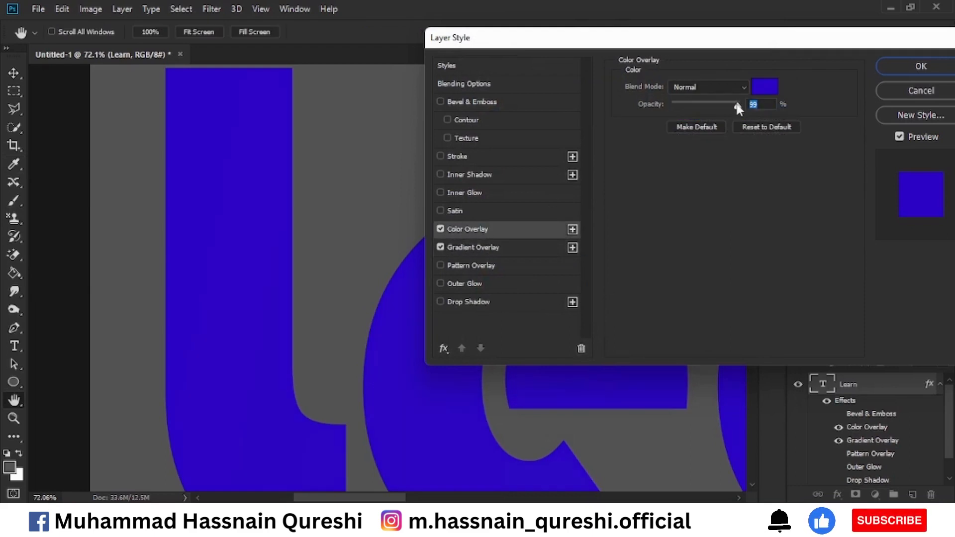
{"action": "left_click_drag", "start_coordinate": [720, 108], "coordinate": [753, 106]}
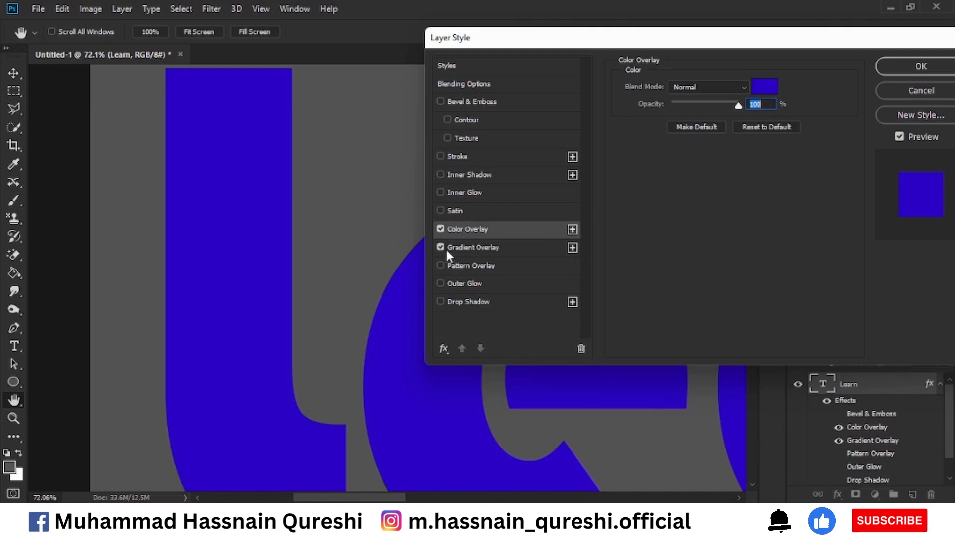
{"action": "left_click", "coordinate": [440, 228]}
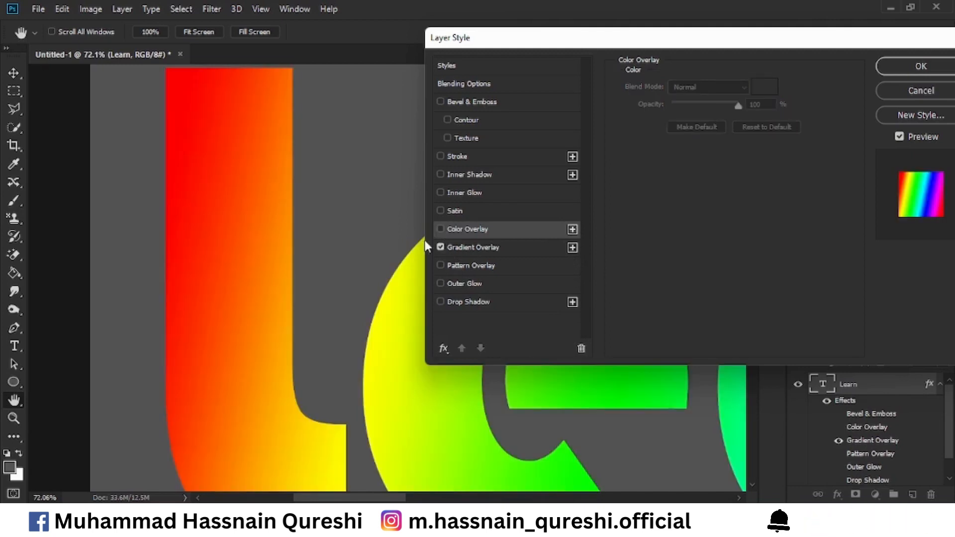
{"action": "left_click", "coordinate": [440, 247]}
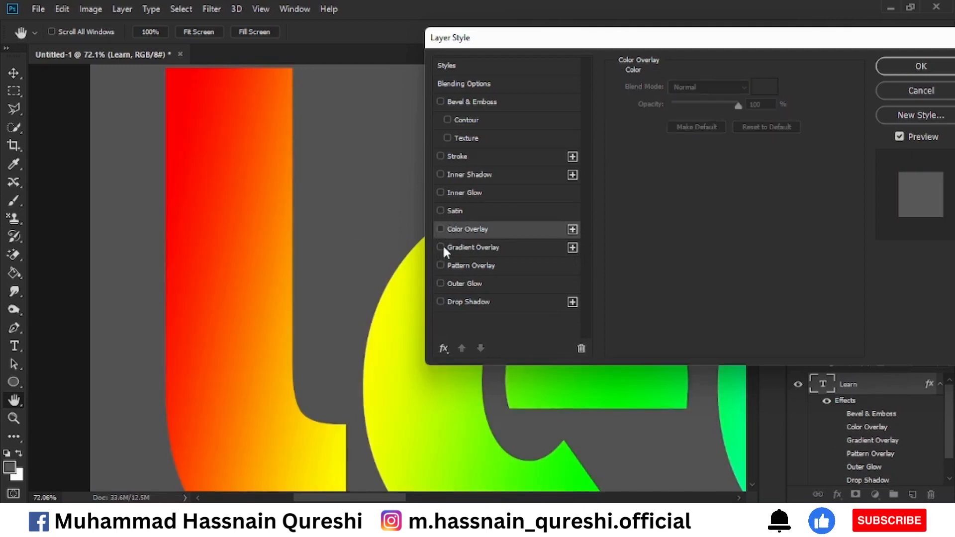